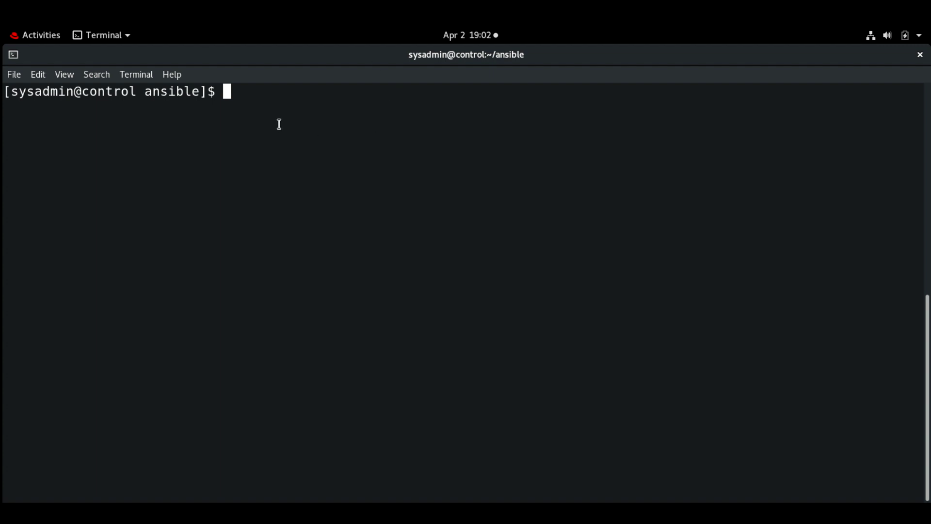
pyautogui.write('m')
pyautogui.write('kd')
pyautogui.write('ir roles')
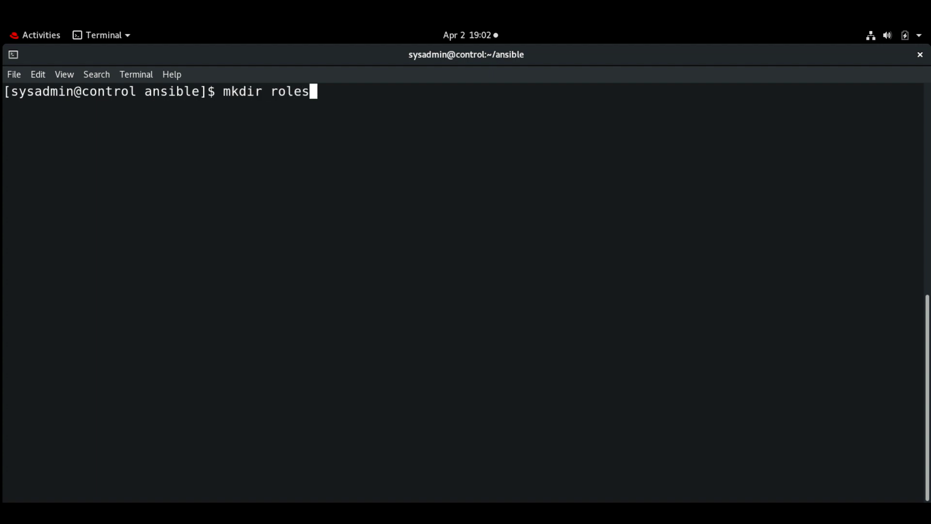
# Step: Create the roles directory with mkdir and change into roles/
pyautogui.press('Return')
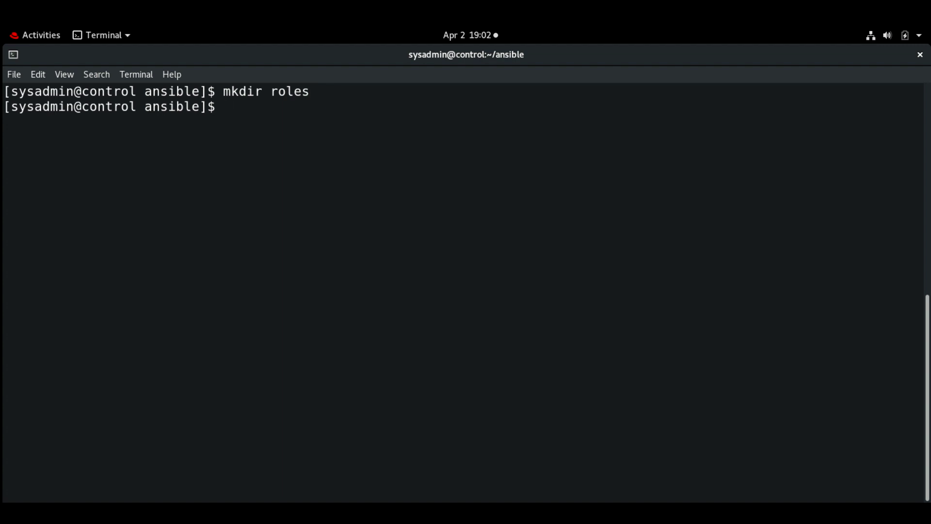
pyautogui.press('Return')
pyautogui.write('cd ')
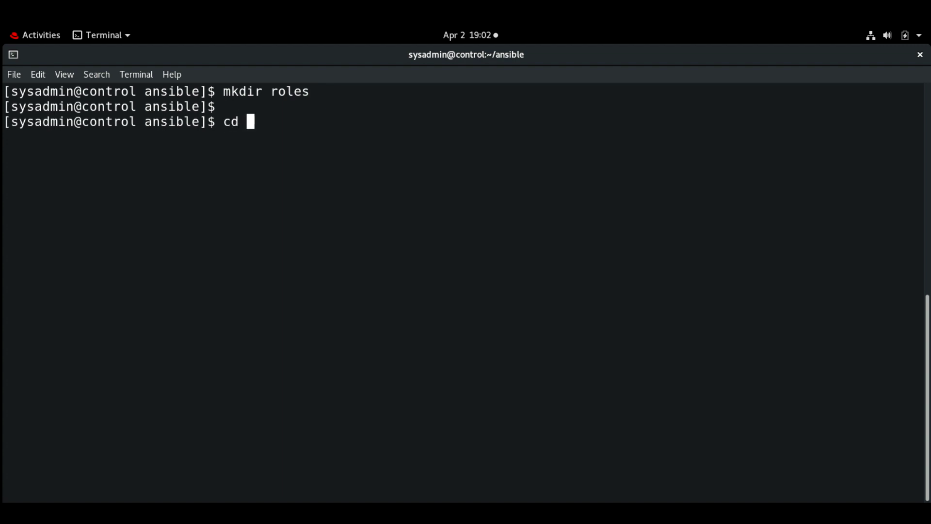
pyautogui.write('r')
pyautogui.press('Tab')
pyautogui.press('Return')
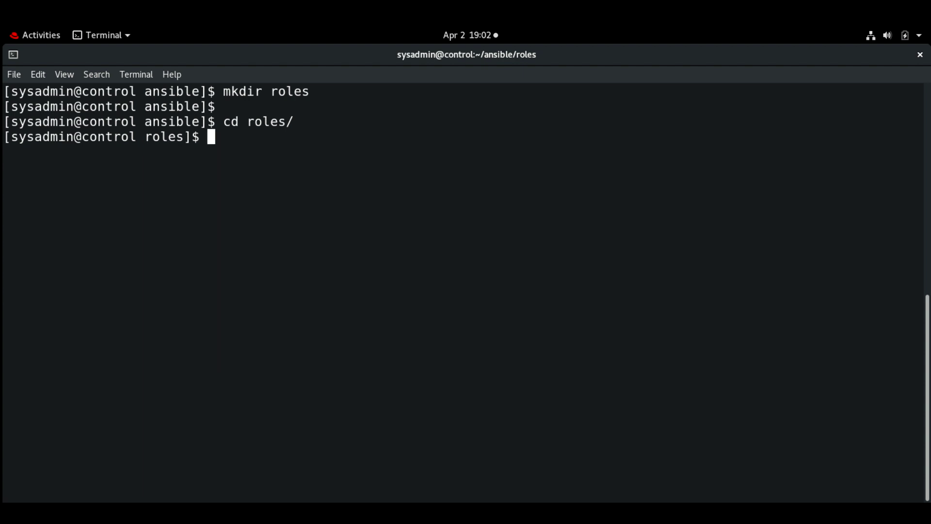
pyautogui.write('ansible-')
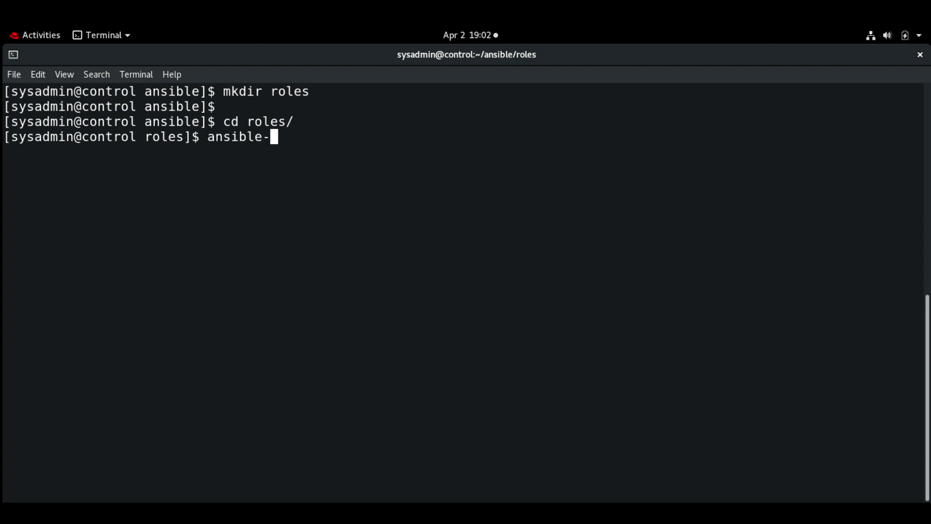
pyautogui.write('gala')
pyautogui.write('xy')
pyautogui.write(' init')
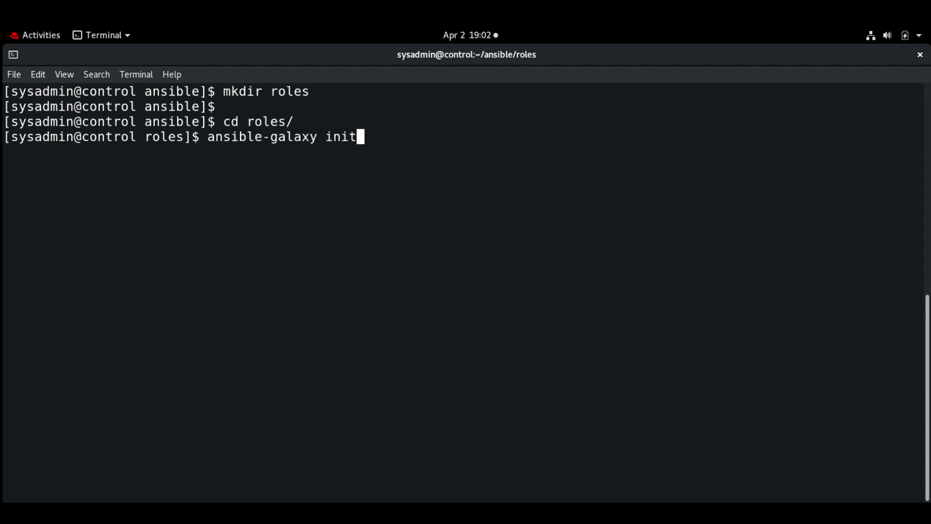
pyautogui.write(' a')
pyautogui.write('pache')
# Step: Scaffold the apache role with 'ansible-galaxy init apache'
pyautogui.press('Return')
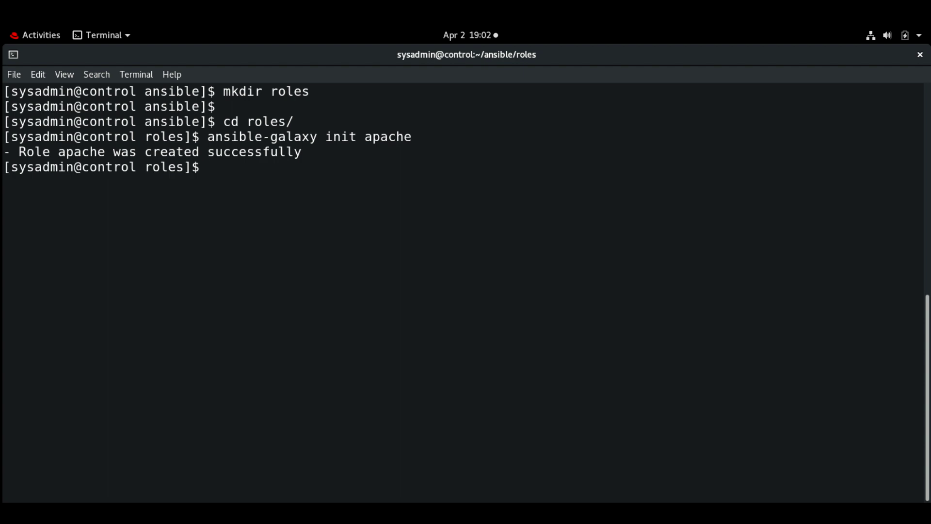
pyautogui.write('t')
pyautogui.write('ree')
pyautogui.write(' roles')
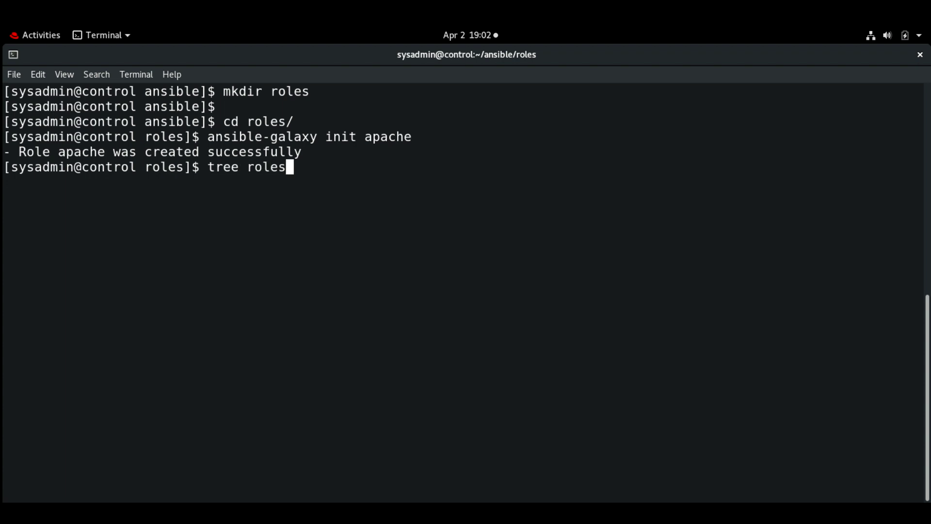
# Step: Install the tree package with yum and show apache's 8 directories and 8 files
pyautogui.press('Return')
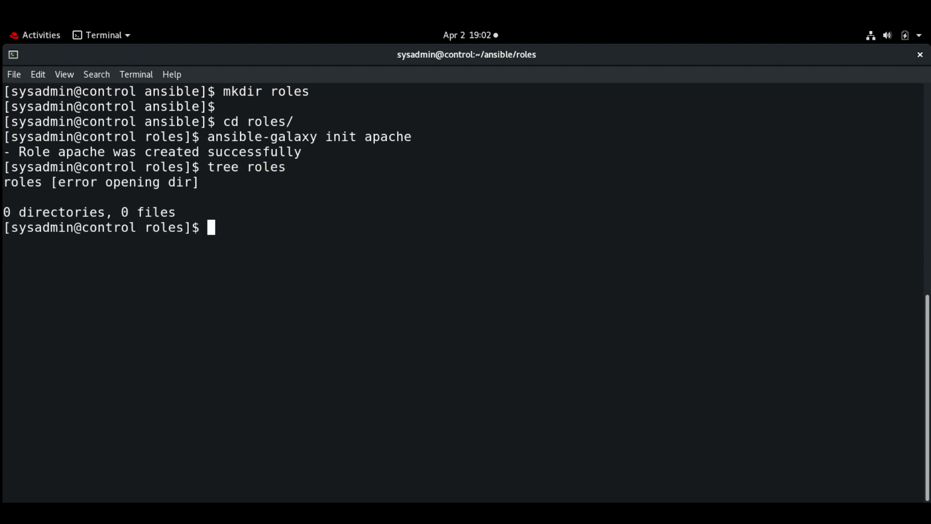
pyautogui.write('sudo yum ins')
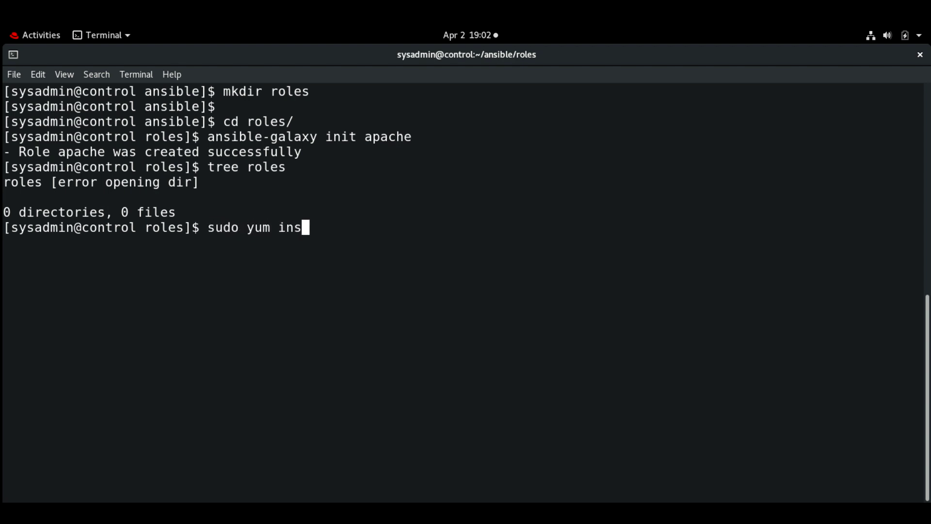
pyautogui.write('tall tree')
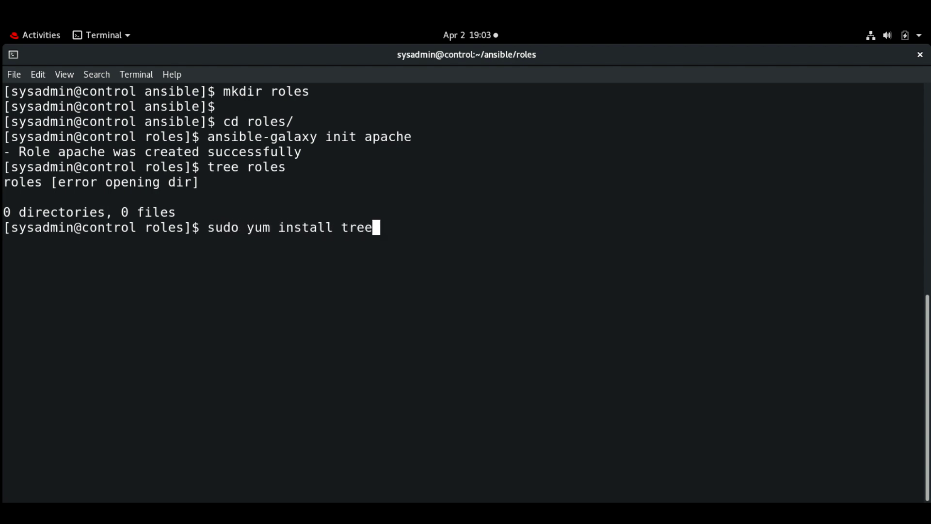
pyautogui.write(' -y')
pyautogui.press('Return')
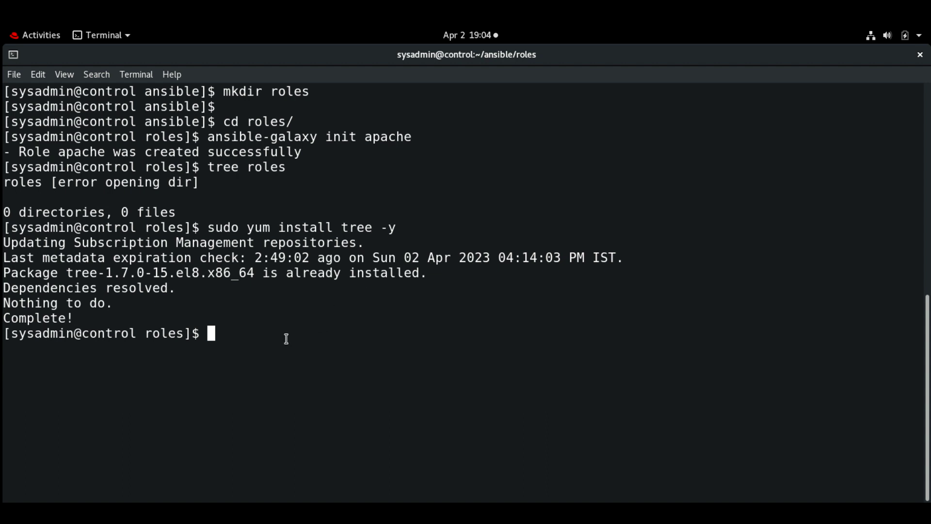
pyautogui.write('tree')
pyautogui.write(' apache')
pyautogui.press('Return')
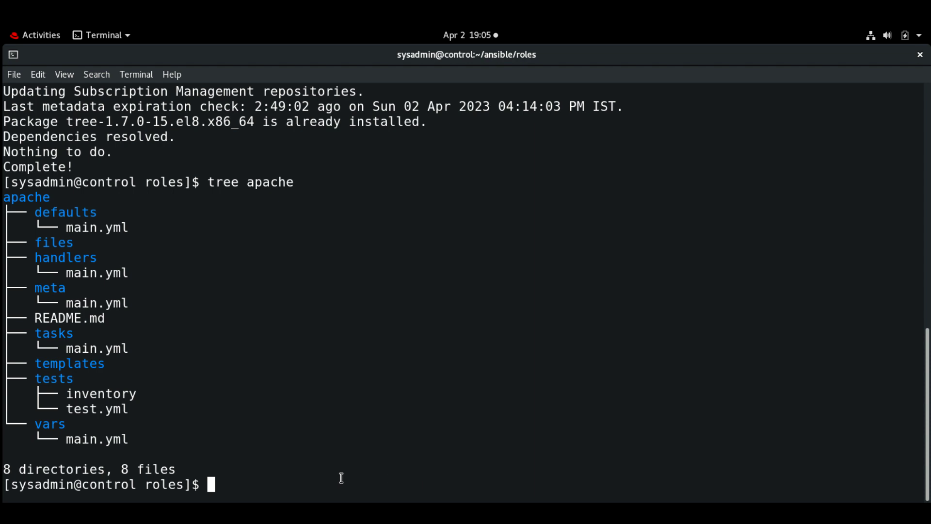
pyautogui.write('cd ')
pyautogui.write('a')
# Step: Move into apache/files and generate the 2048-bit RSA key ssl.key with openssl genrsa
pyautogui.press('Tab')
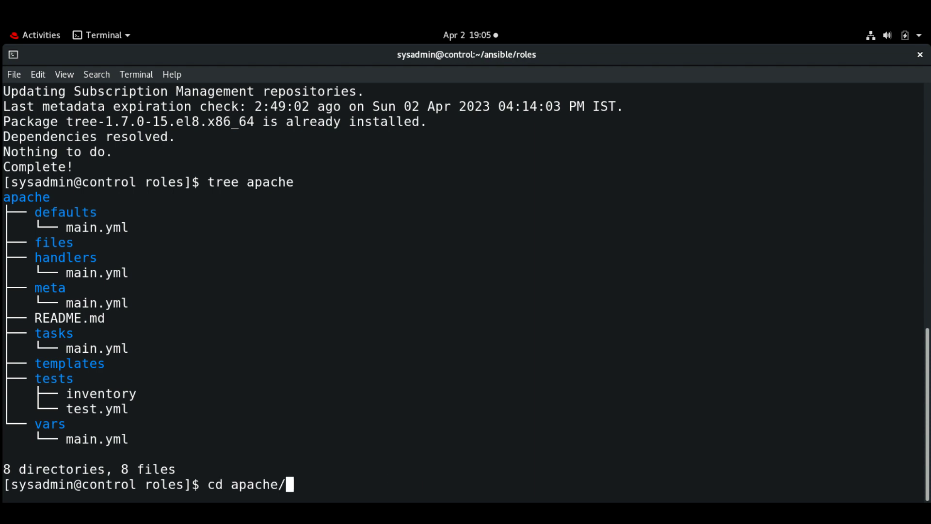
pyautogui.write('fi')
pyautogui.press('Tab')
pyautogui.press('Return')
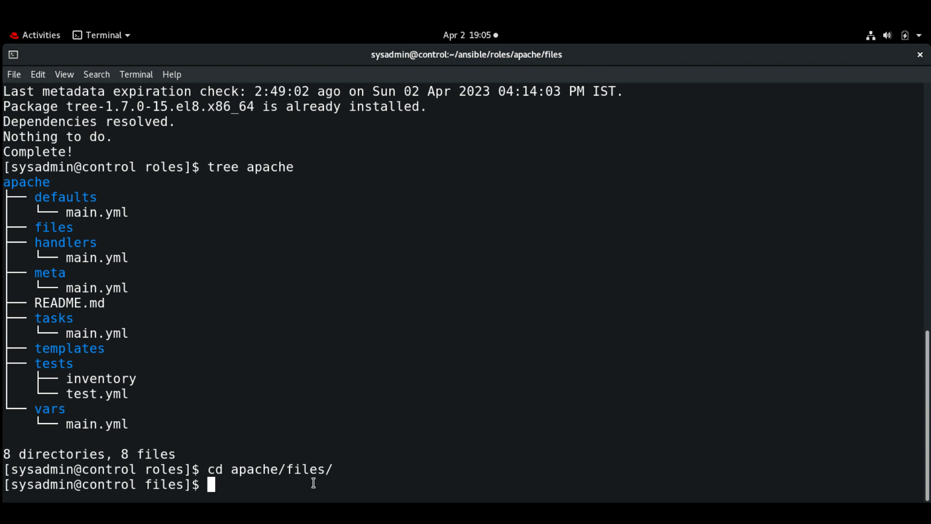
pyautogui.write('open')
pyautogui.write('ssl ')
pyautogui.write('genrsa')
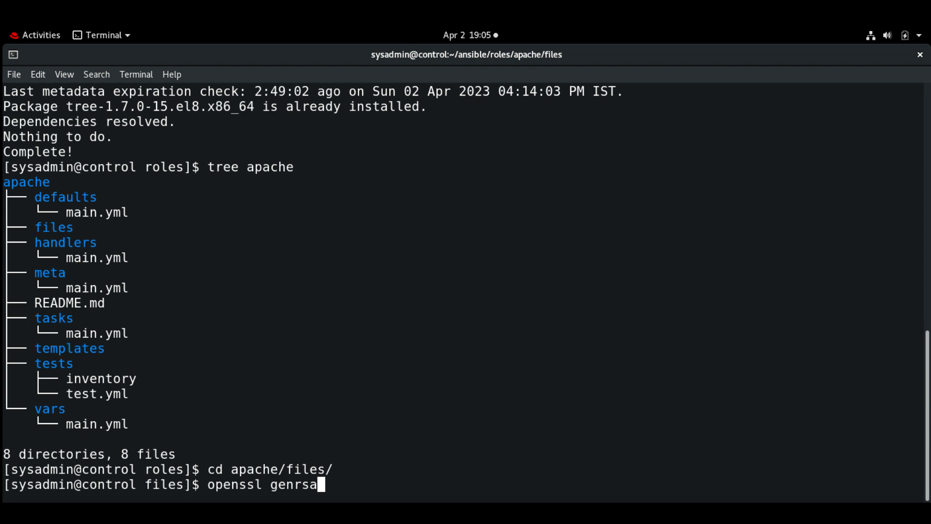
pyautogui.write(' -o')
pyautogui.write('ut ss')
pyautogui.write('l.key')
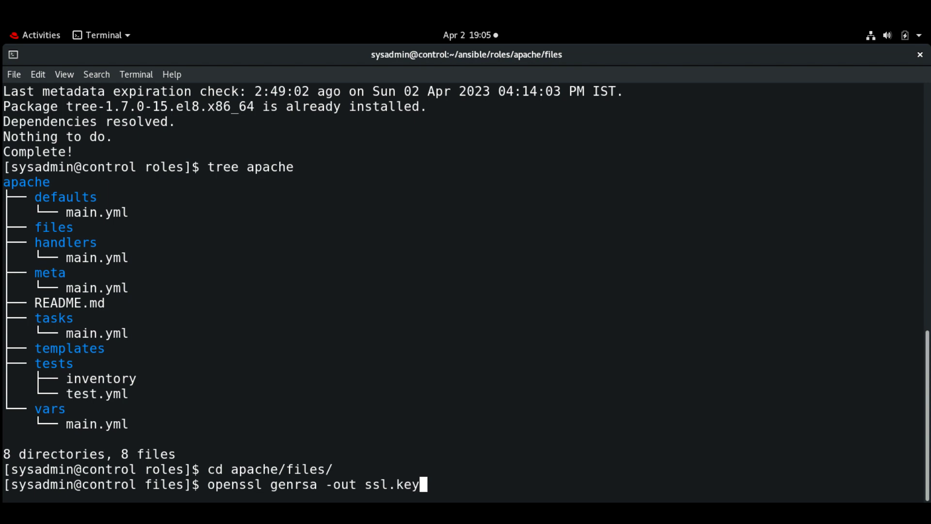
pyautogui.write(' 20')
pyautogui.write('48')
pyautogui.press('Return')
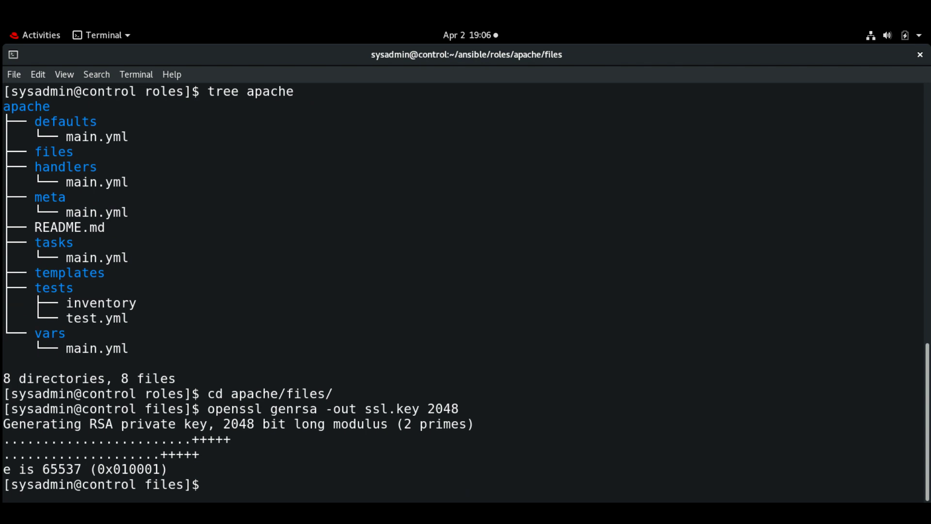
pyautogui.write('openssl')
pyautogui.write(' req')
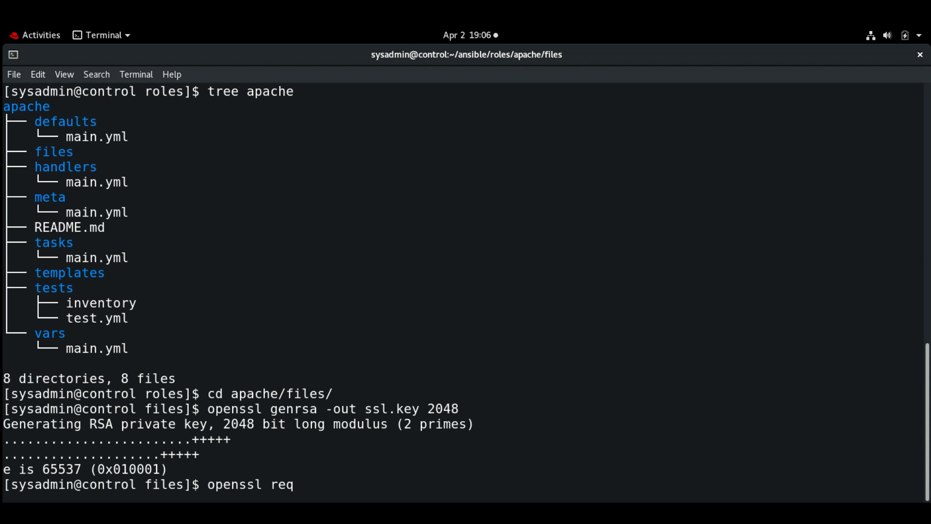
pyautogui.write(' -new')
pyautogui.write(' -key')
pyautogui.write(' ssl.k')
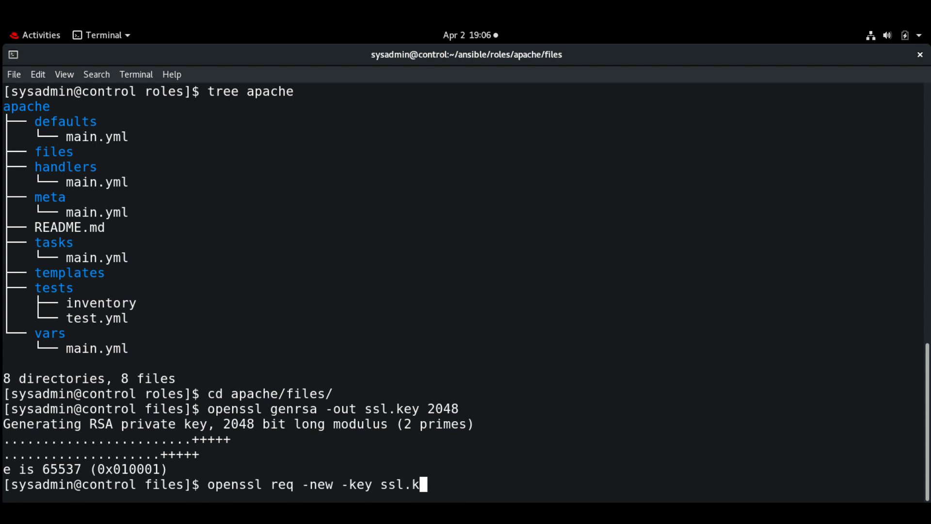
pyautogui.write('ey -o')
pyautogui.write('ut s')
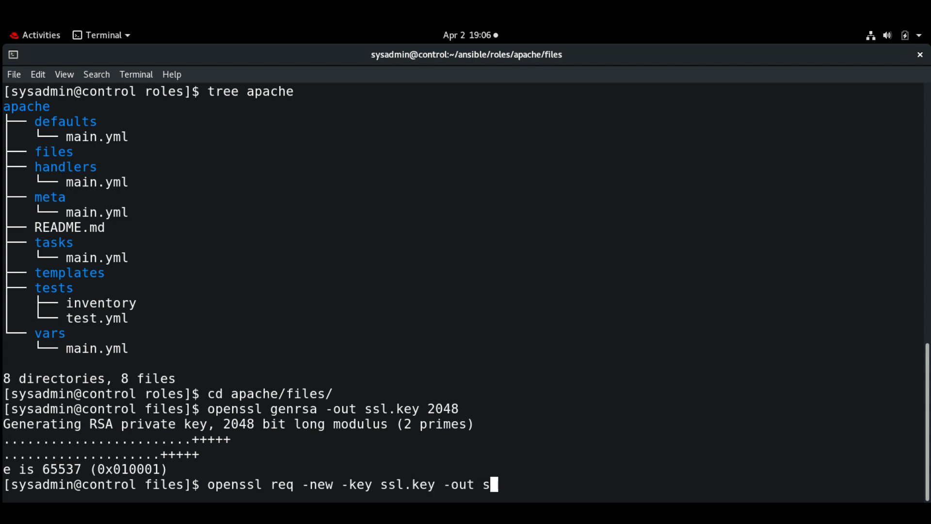
pyautogui.write('sl.csr')
# Step: Run 'openssl req' on ssl.key to produce ssl.csr, leaving all prompts empty
pyautogui.press('Return')
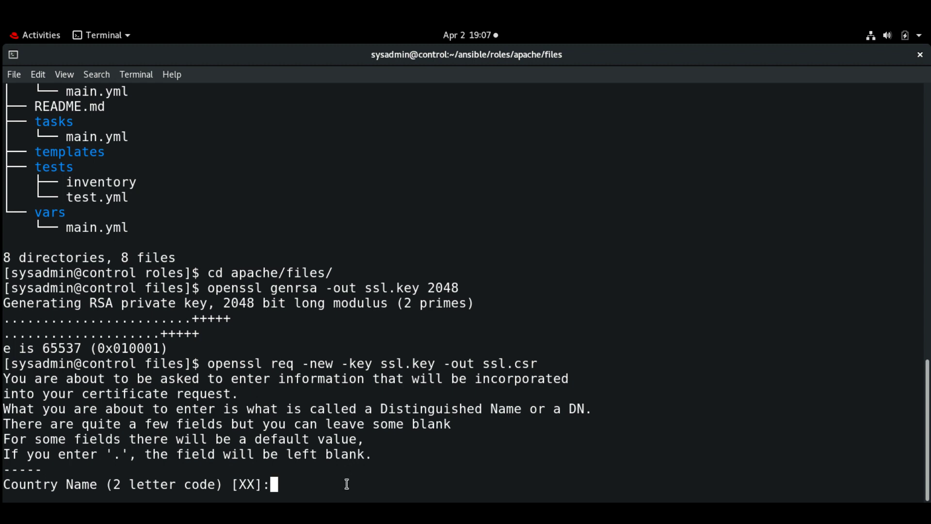
pyautogui.press('Return')
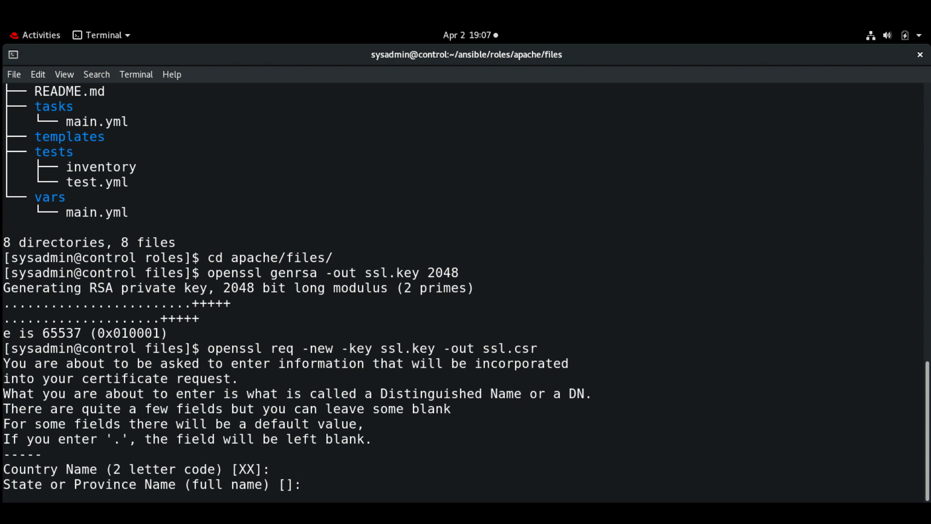
pyautogui.press('Return')
pyautogui.press('Return')
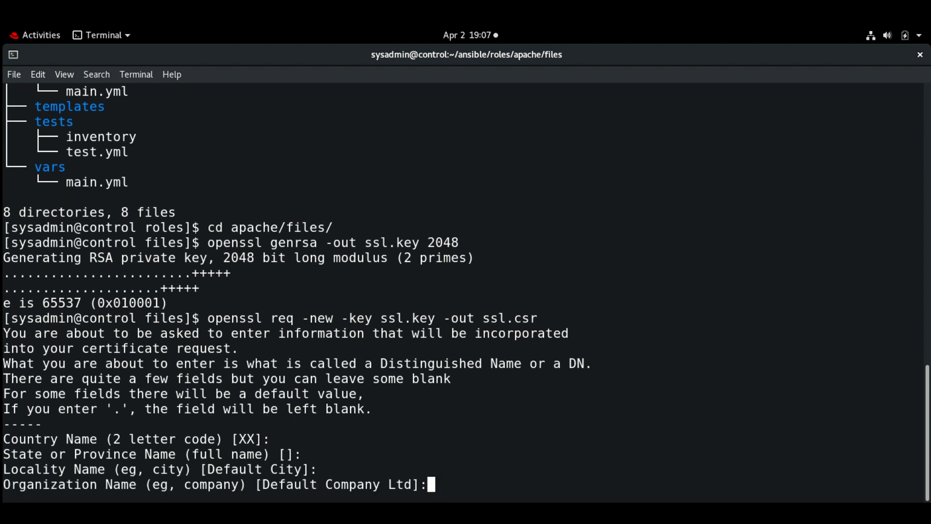
pyautogui.press('Return')
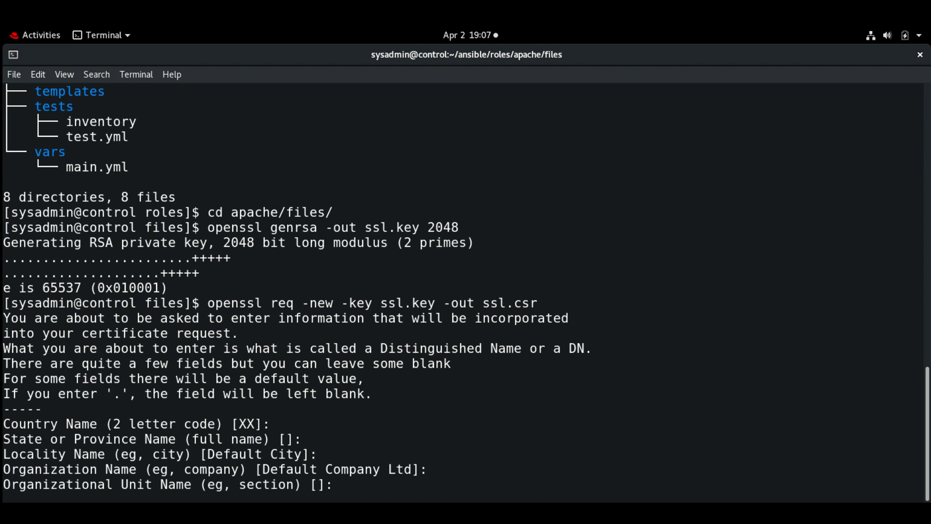
pyautogui.press('Return')
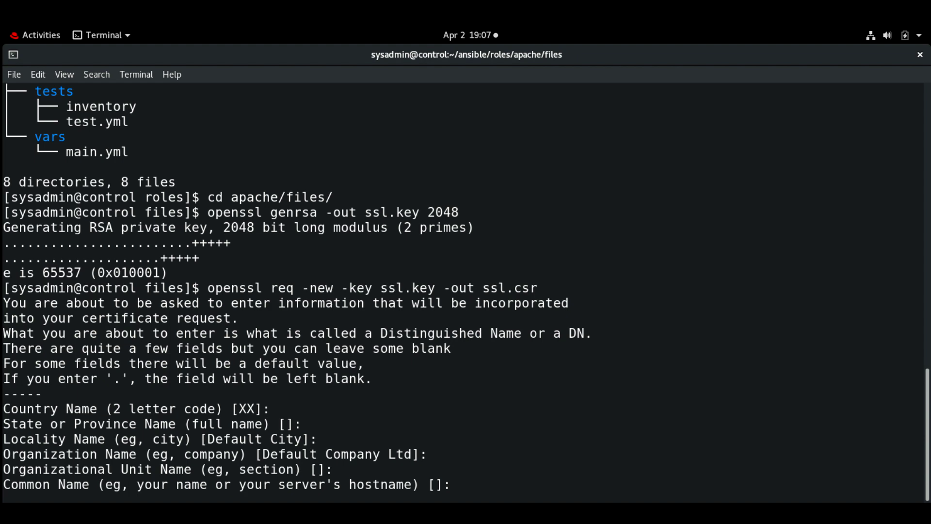
pyautogui.press('Return')
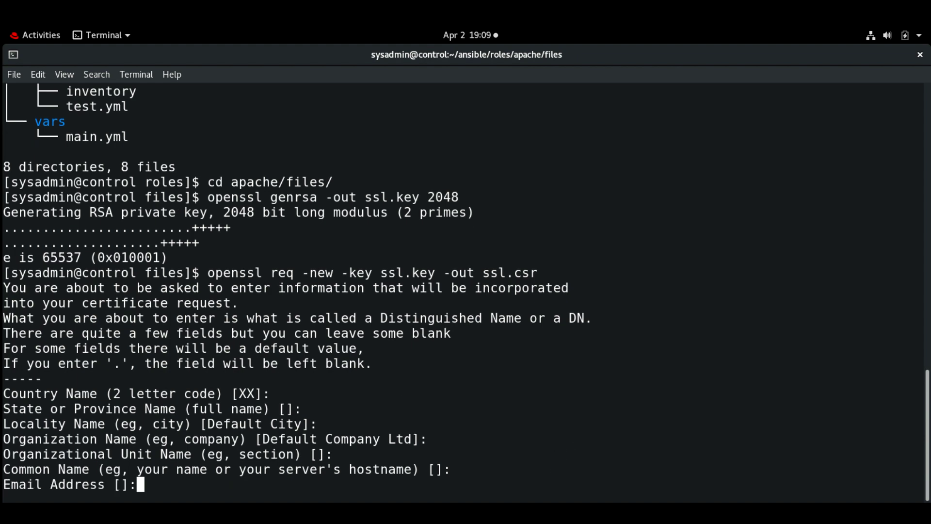
pyautogui.press('Return')
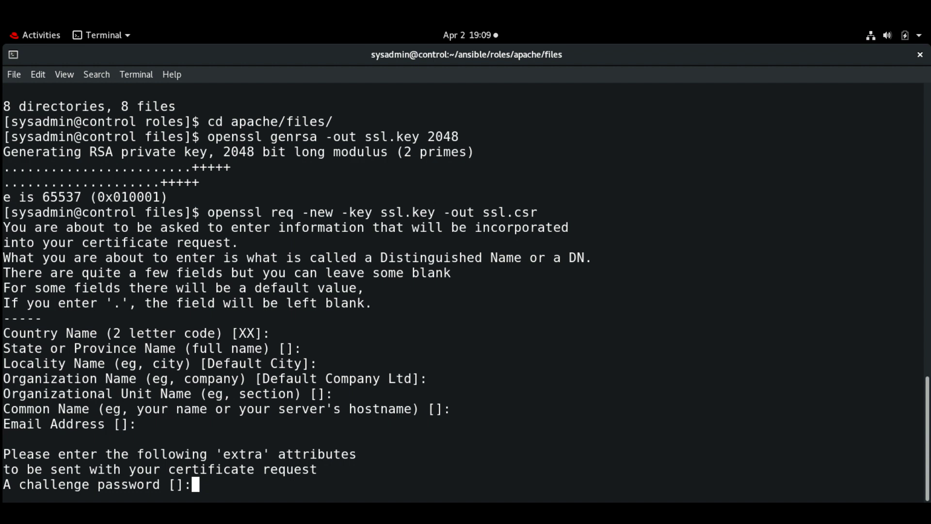
pyautogui.press('Return')
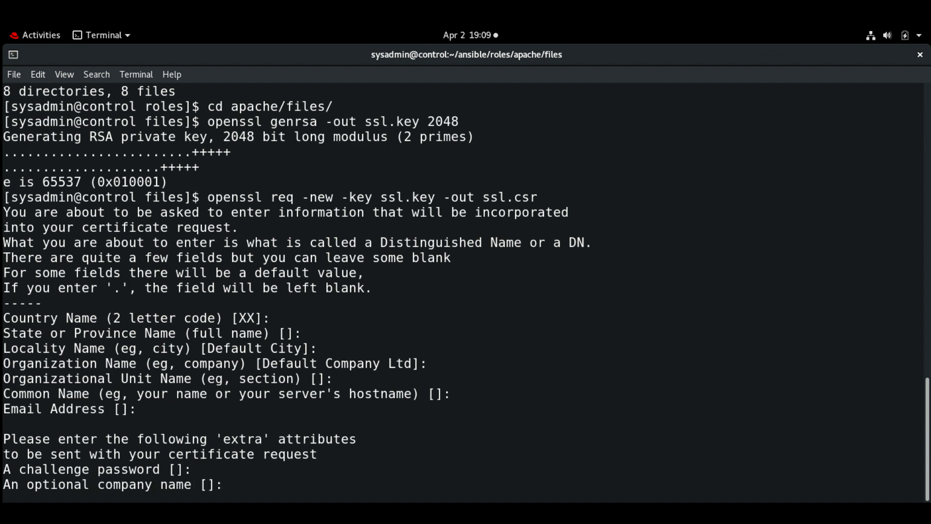
pyautogui.press('Return')
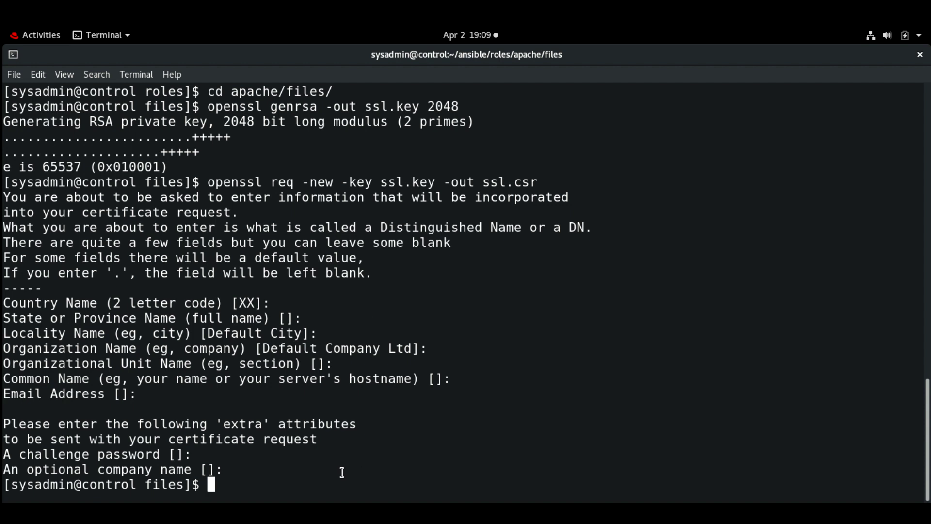
pyautogui.write('op')
pyautogui.write('enssl ')
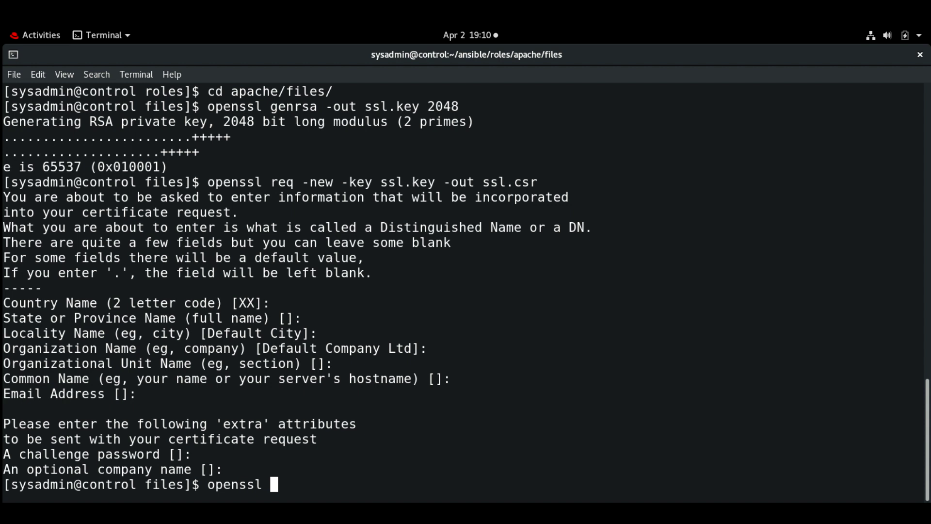
pyautogui.write('x5')
pyautogui.write('09')
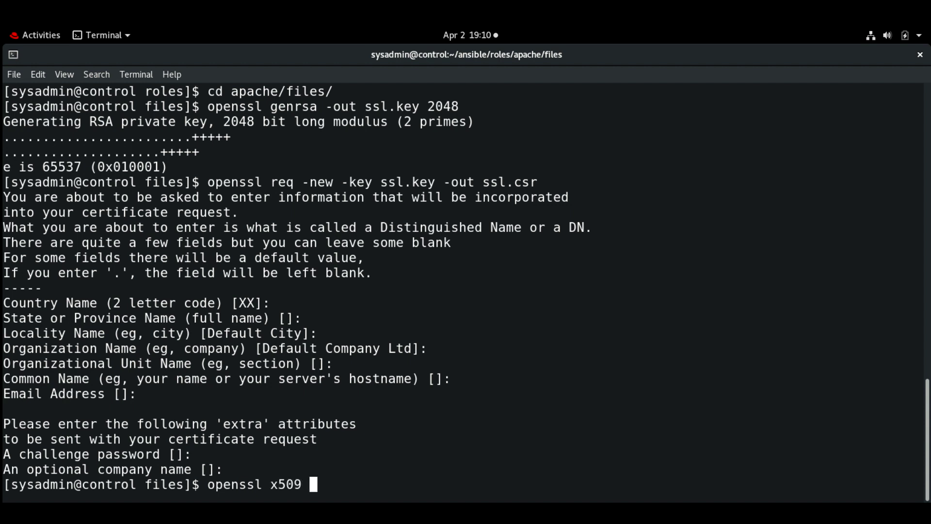
pyautogui.write(' -req -')
pyautogui.write('days')
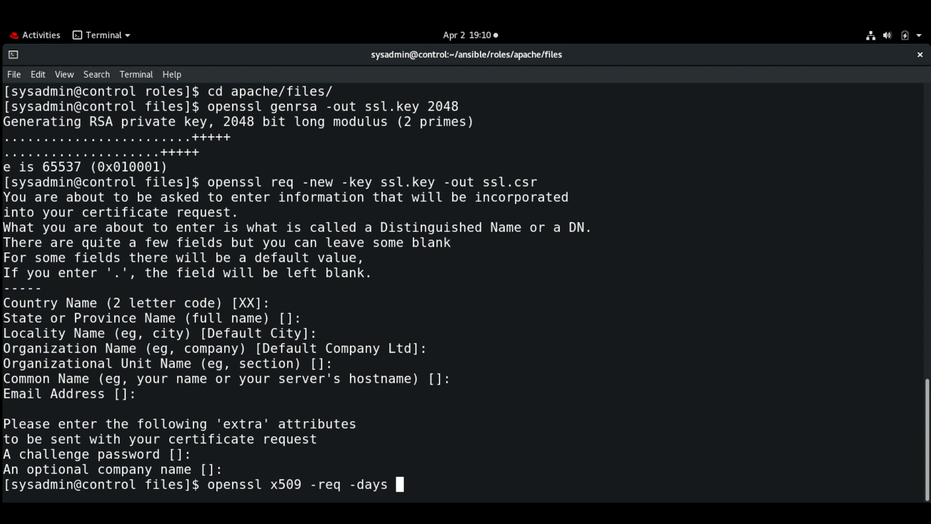
pyautogui.write(' 30 -')
pyautogui.write('signke')
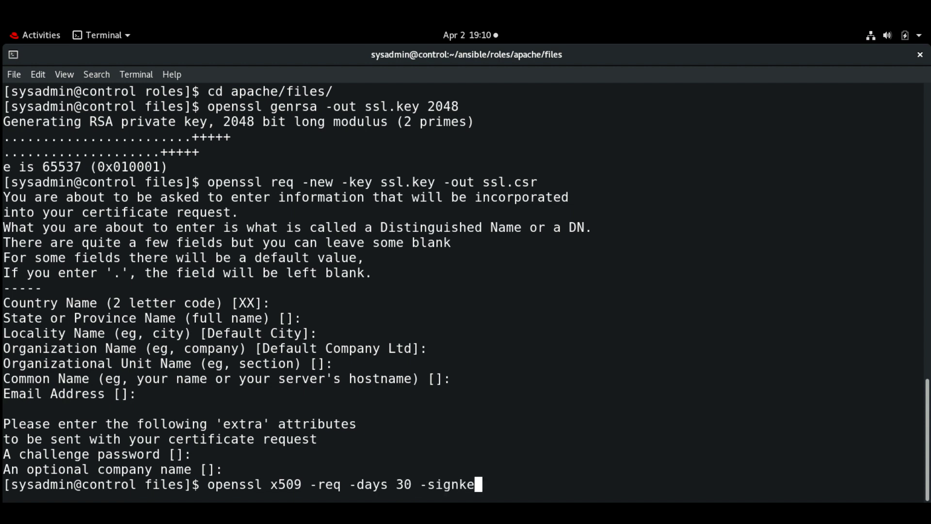
pyautogui.write('y ssl.k')
pyautogui.write('ey -in')
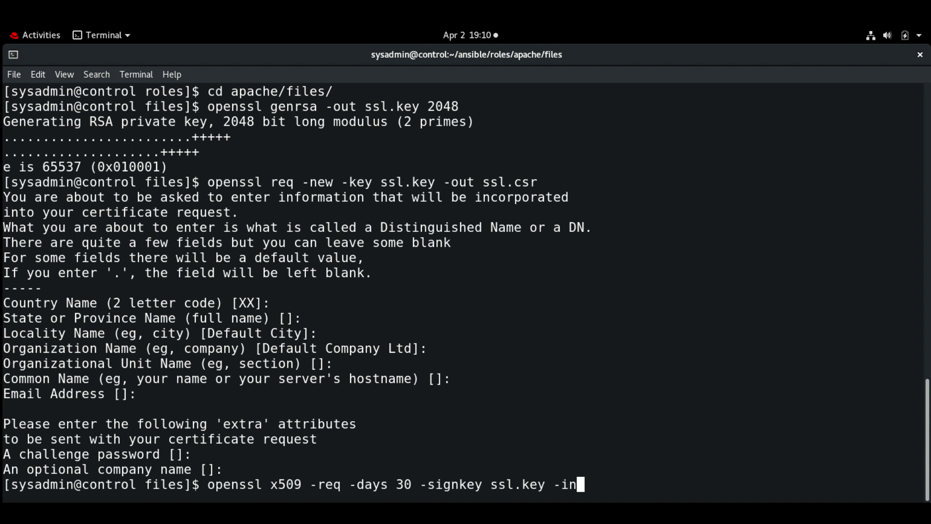
pyautogui.write(' ssl.c')
pyautogui.write('sr -out')
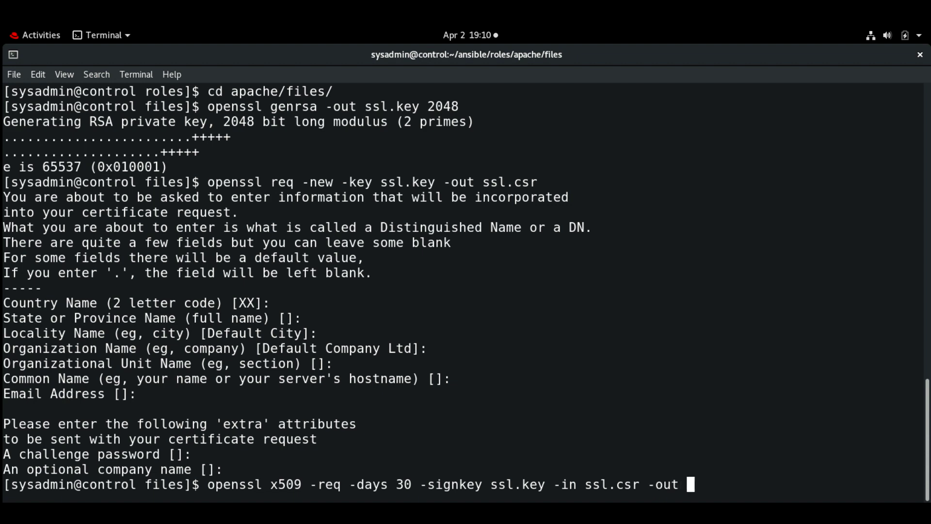
pyautogui.write(' ssl.crt')
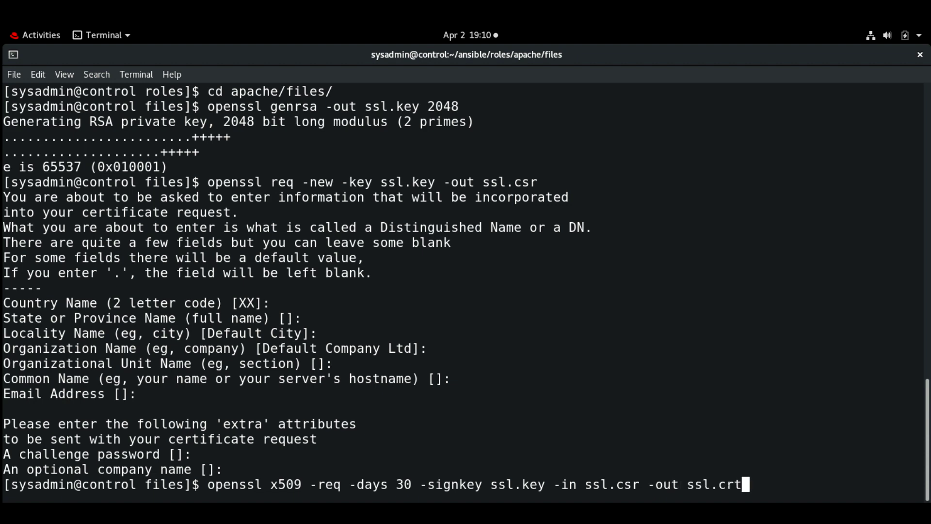
# Step: Sign ssl.csr with ssl.key into ssl.crt, valid 30 days, using openssl x509
pyautogui.press('Return')
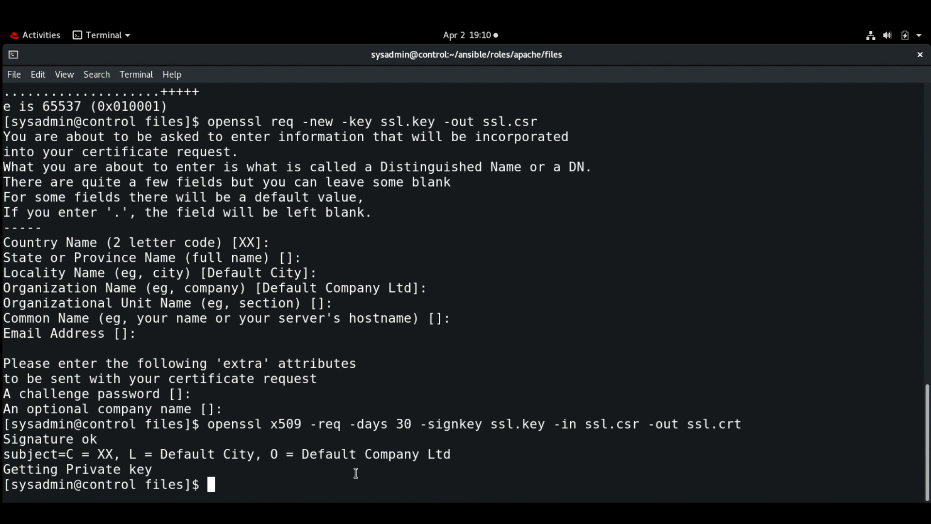
pyautogui.write('tree')
# Step: Clear the half-typed command, check the current folder, and move up to the apache role
pyautogui.press('BackSpace')
pyautogui.press('BackSpace')
pyautogui.press('BackSpace')
pyautogui.press('BackSpace')
pyautogui.write('tree ..')
pyautogui.write('/apa')
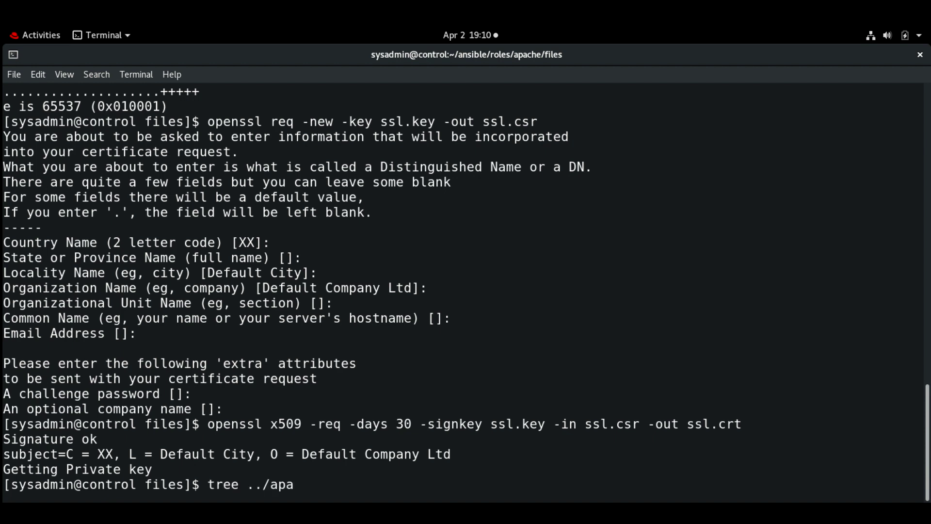
pyautogui.press('BackSpace')
pyautogui.press('BackSpace')
pyautogui.press('BackSpace')
pyautogui.press('BackSpace')
pyautogui.hotkey('ctrl', 'u')
pyautogui.write('pwd')
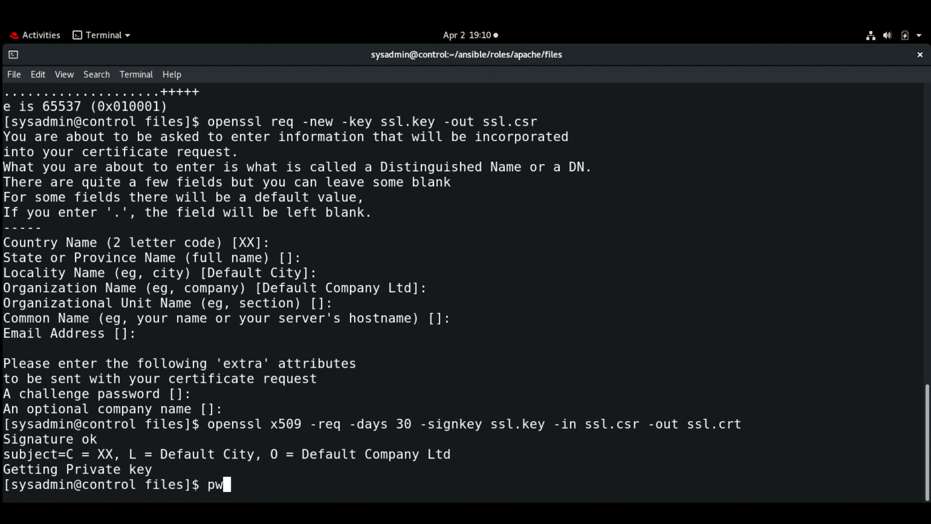
pyautogui.press('Return')
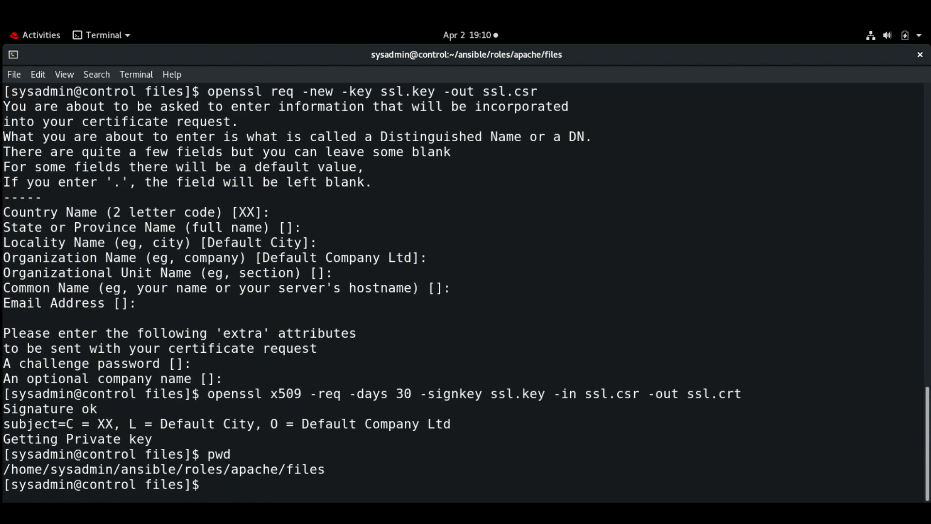
pyautogui.write('tree')
pyautogui.write(' ../apache')
pyautogui.press('Return')
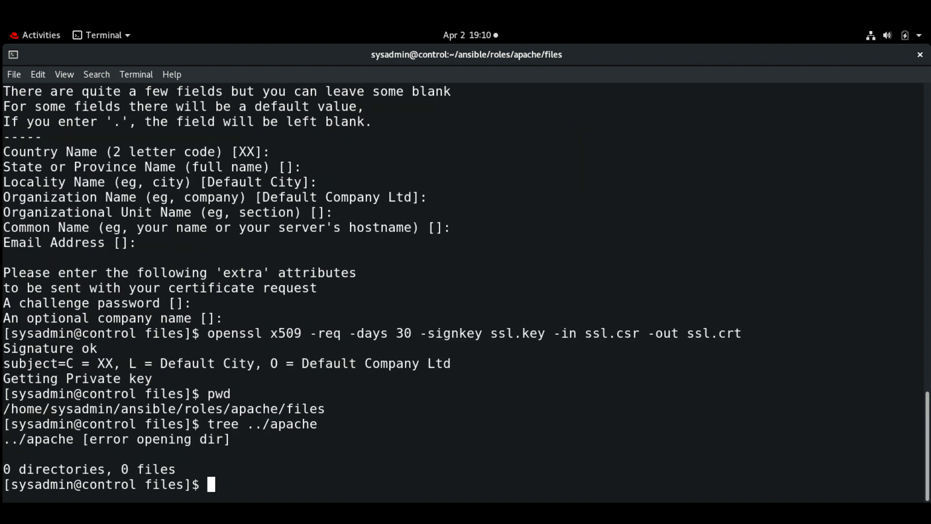
pyautogui.write('cd')
pyautogui.write(' ..')
pyautogui.press('Return')
pyautogui.write('ls')
# Step: From ~/ansible/roles, show the apache tree, highlighting ssl.crt, ssl.csr and ssl.key
pyautogui.press('Return')
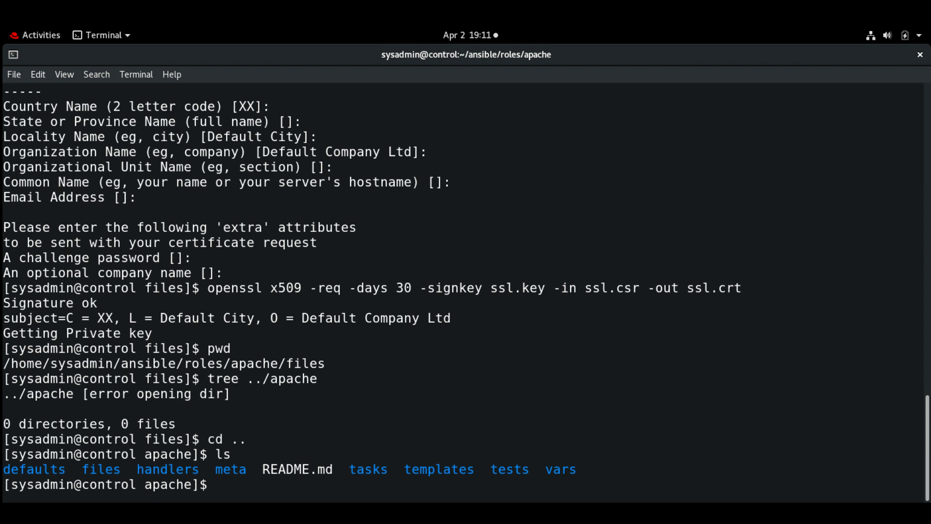
pyautogui.write('cd ..')
pyautogui.press('Return')
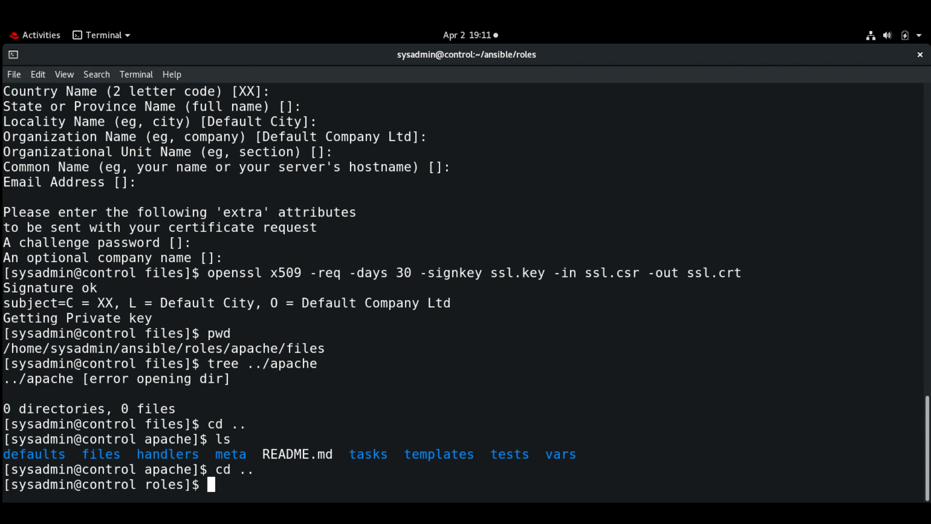
pyautogui.write('tree apa')
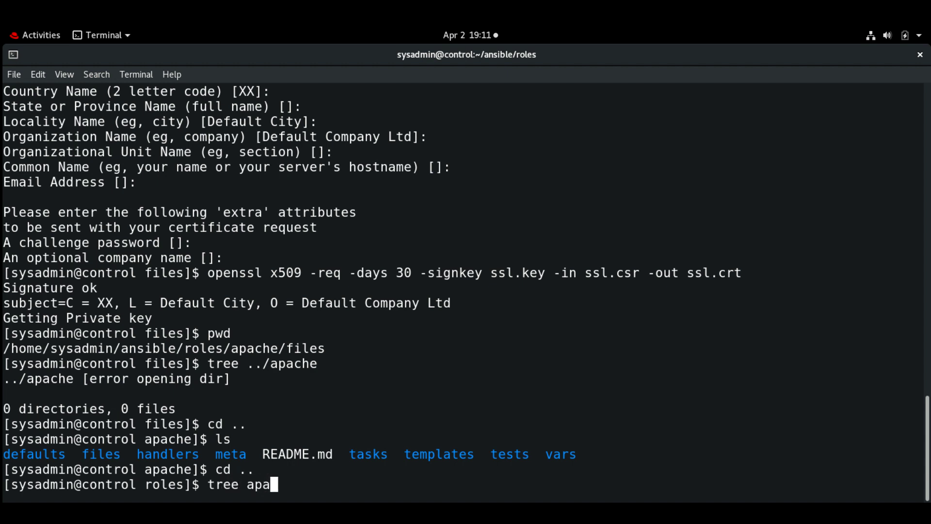
pyautogui.write('che')
pyautogui.press('Return')
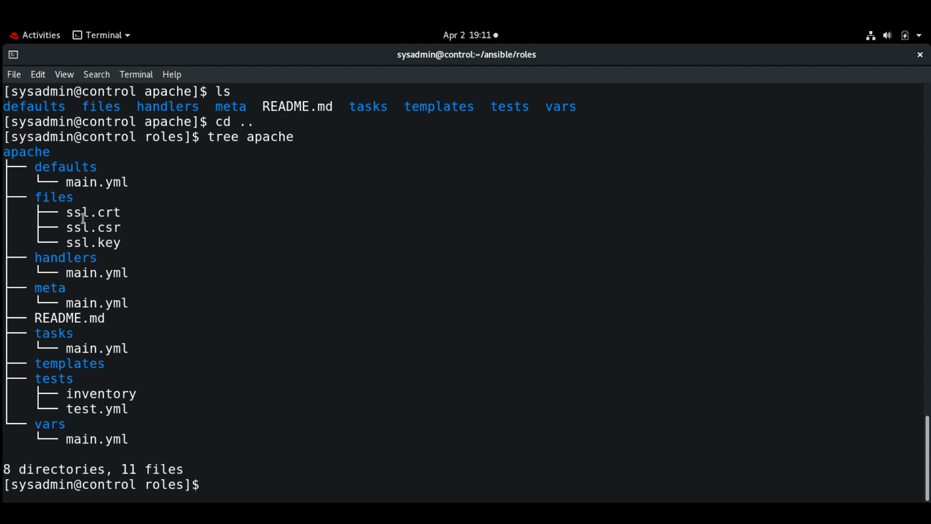
pyautogui.moveTo(60, 211); pyautogui.dragTo(119, 242)
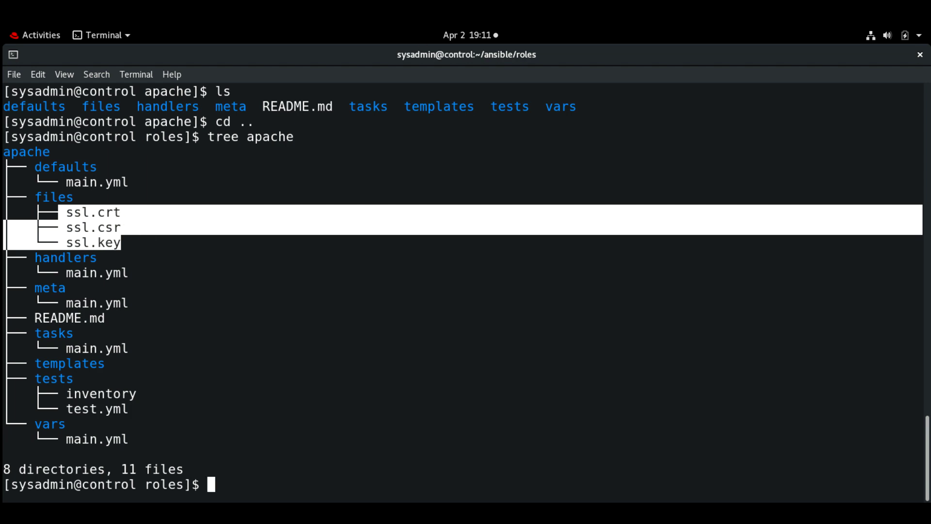
pyautogui.click(288, 478)
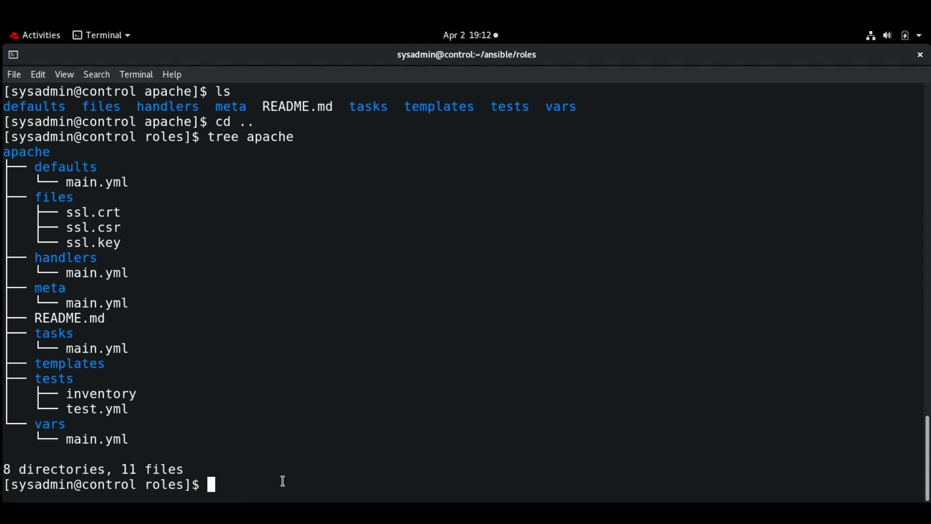
pyautogui.write('pwd')
pyautogui.press('Return')
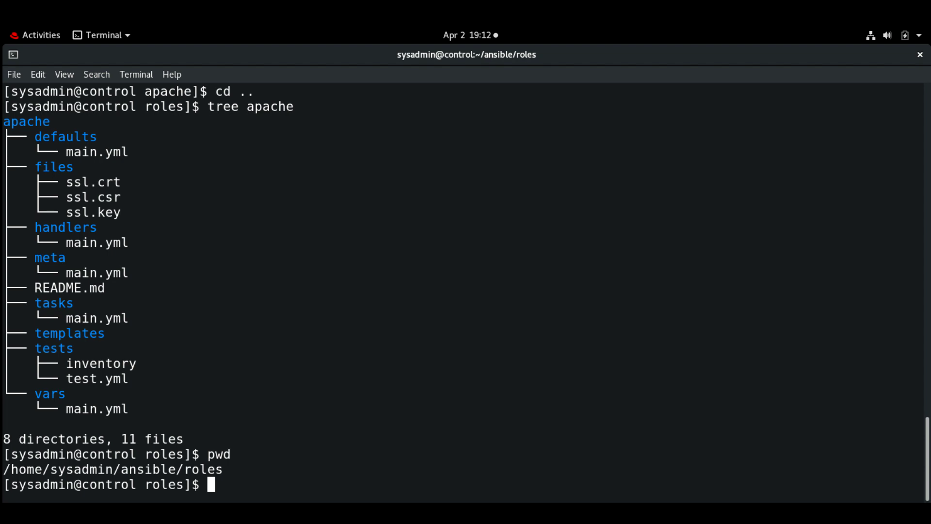
pyautogui.write('vi ')
pyautogui.write('var')
# Step: Open apache/vars/main.yml in vim and start inserting on a new line
pyautogui.press('BackSpace')
pyautogui.press('BackSpace')
pyautogui.press('BackSpace')
pyautogui.write('ap')
pyautogui.press('Tab')
pyautogui.write('va')
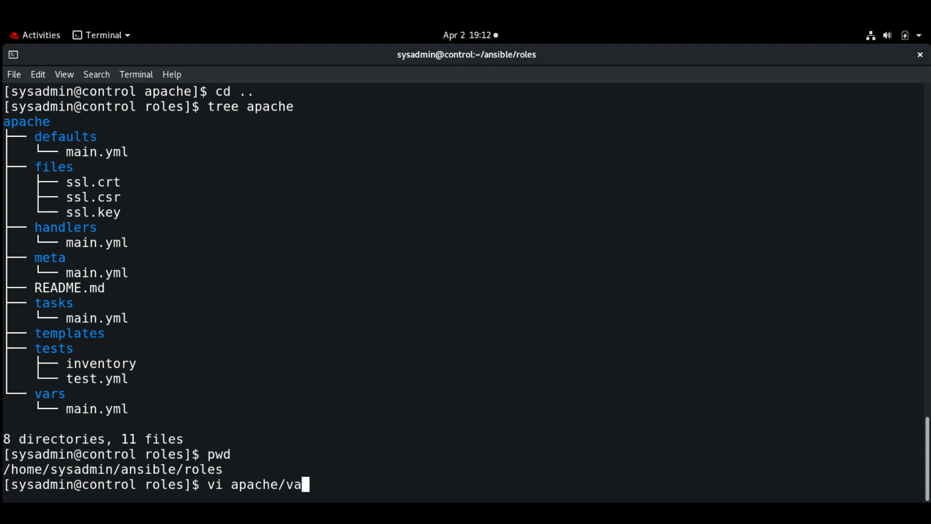
pyautogui.press('Tab')
pyautogui.write('ma')
pyautogui.press('Tab')
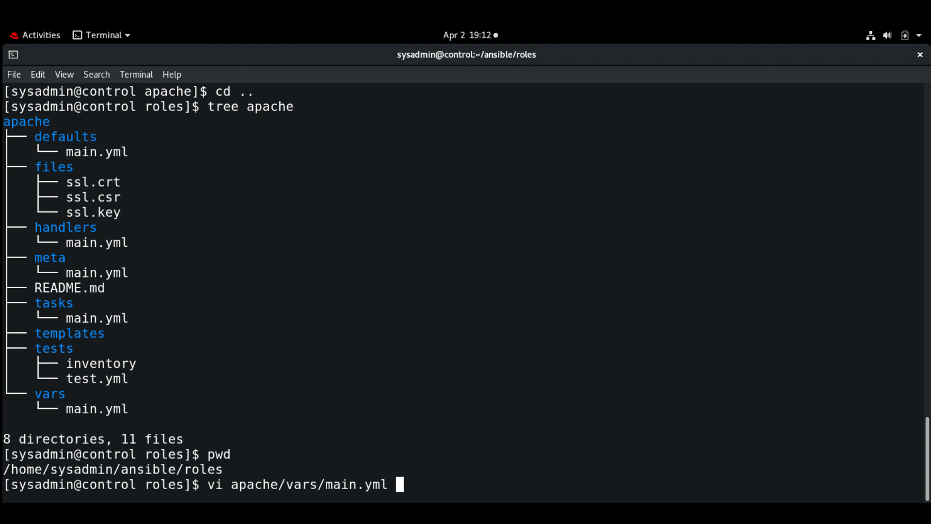
pyautogui.press('Return')
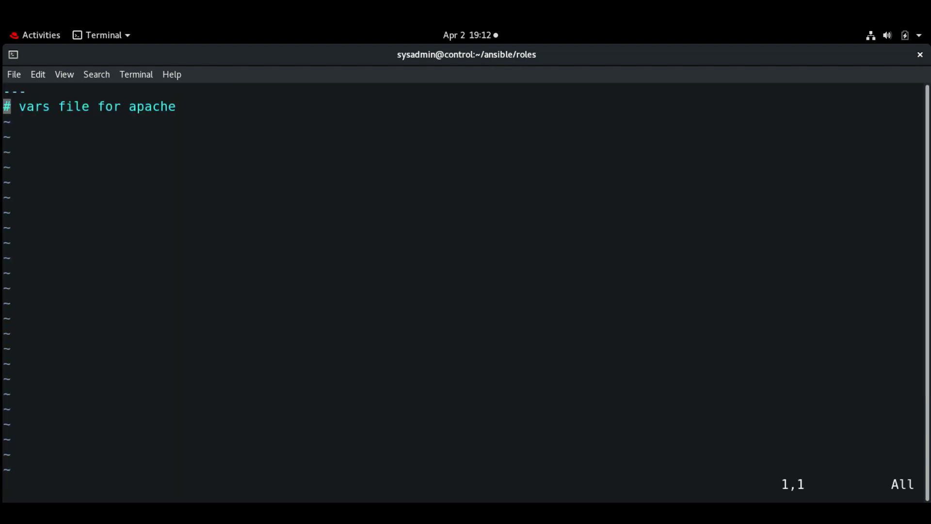
pyautogui.press('j')
pyautogui.press('o')
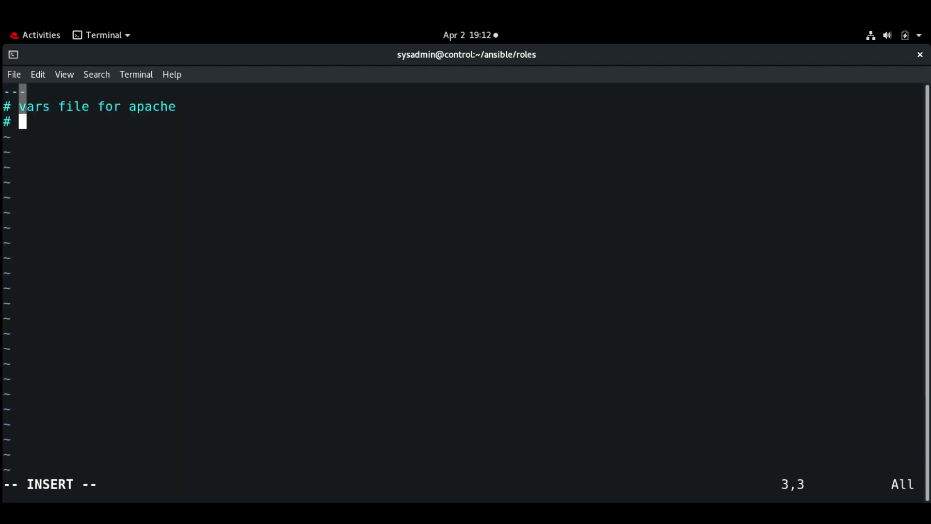
pyautogui.press('BackSpace')
pyautogui.press('BackSpace')
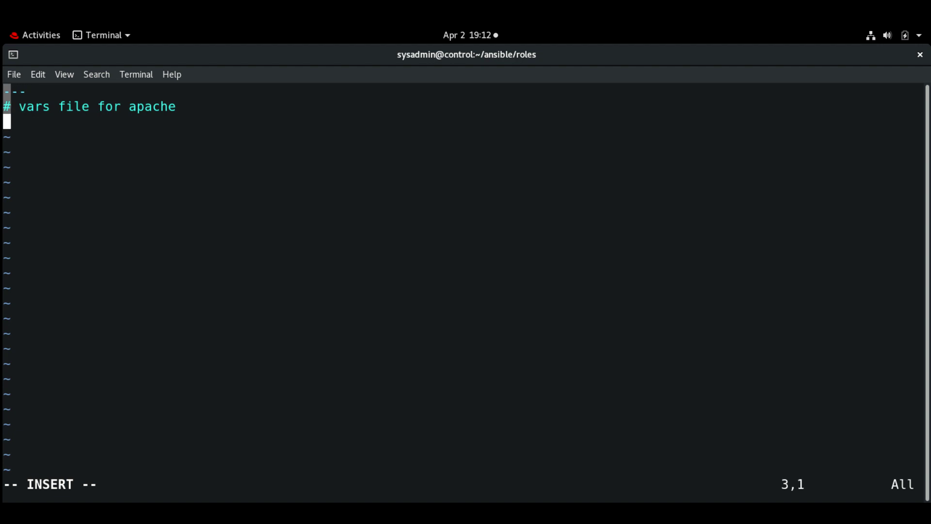
# Step: Enter packages httpd and mod_ssl, 'service: httpd', and firewall_srv with http and https
pyautogui.press('Return')
pyautogui.write('p')
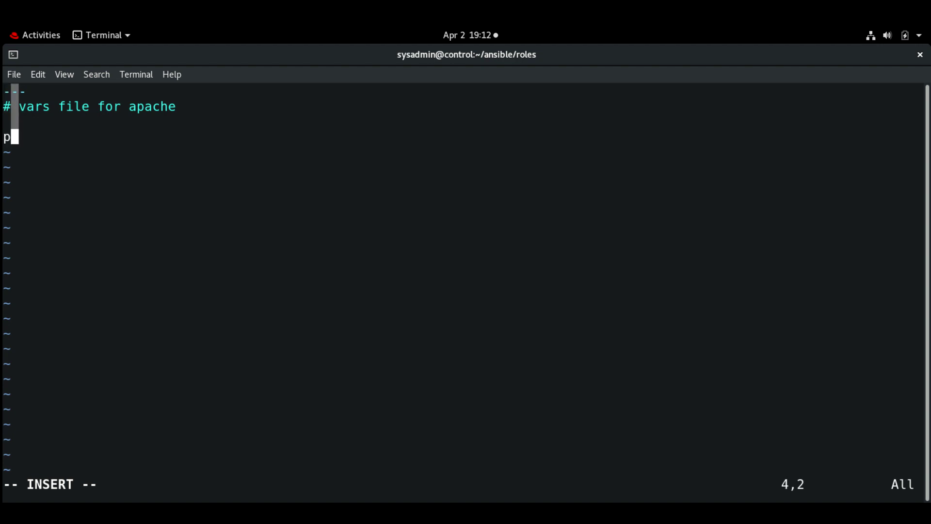
pyautogui.write('ac')
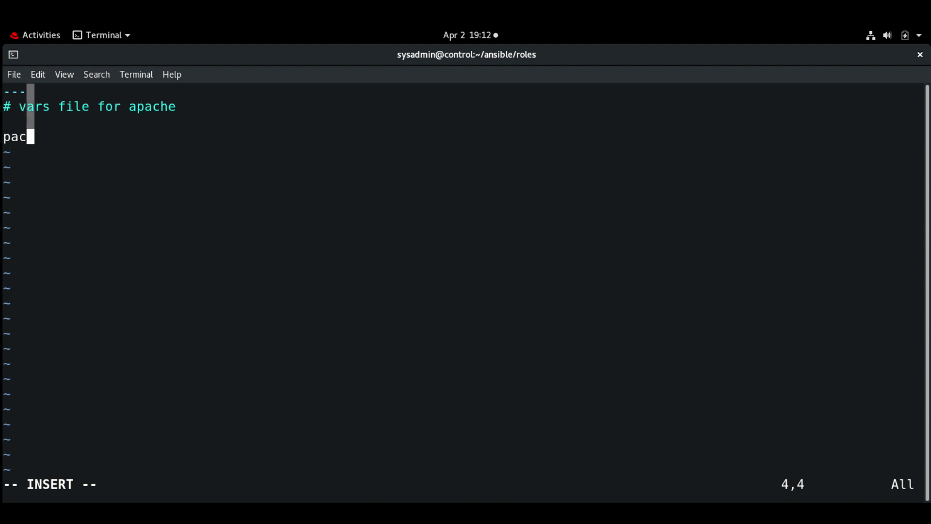
pyautogui.write('kage')
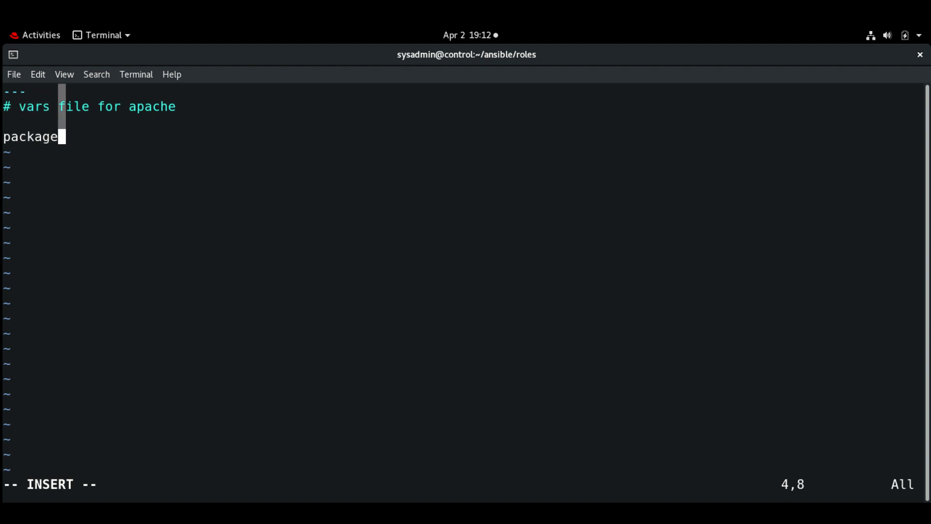
pyautogui.write(':')
pyautogui.press('Return')
pyautogui.write('- ')
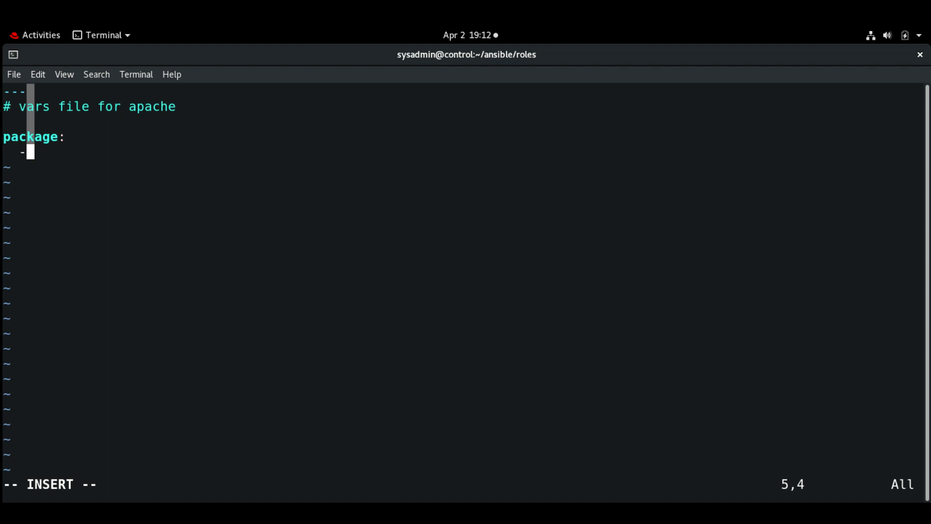
pyautogui.write('httpd')
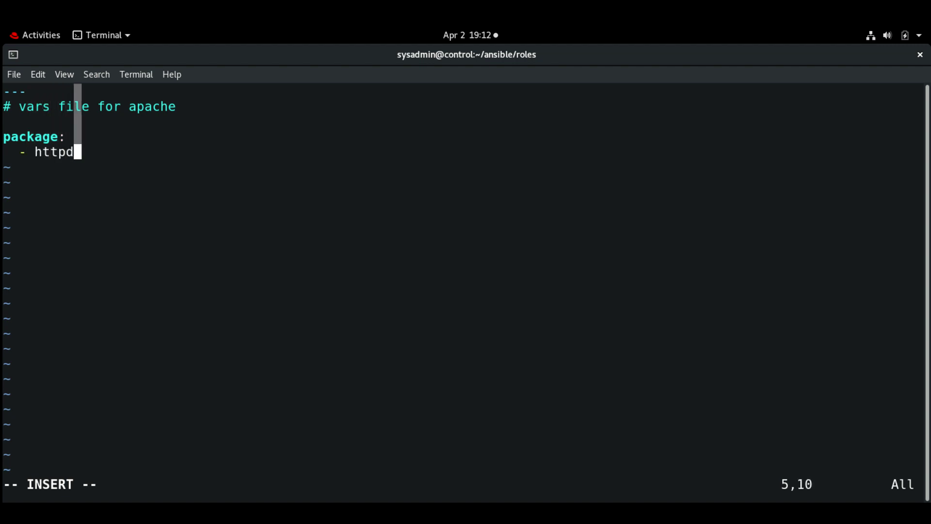
pyautogui.press('Return')
pyautogui.write('-')
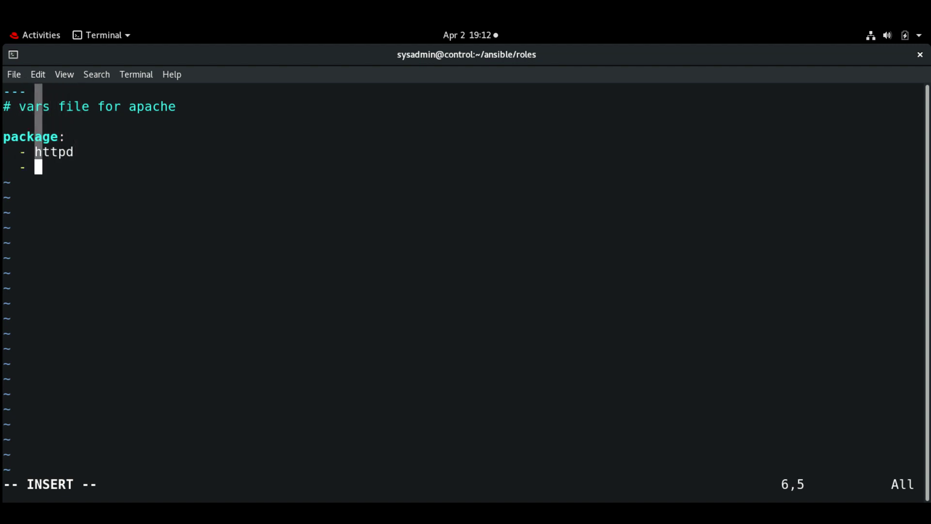
pyautogui.write(' mod')
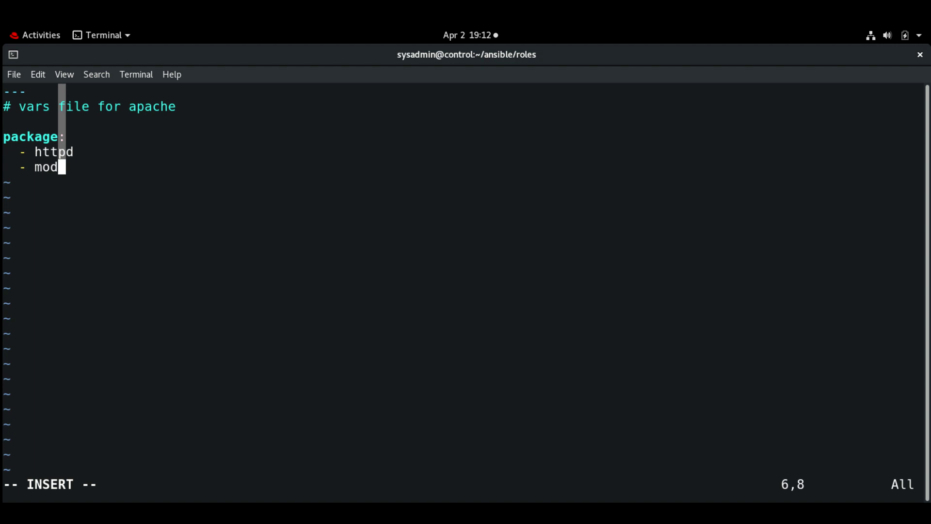
pyautogui.write('_ssl')
pyautogui.press('Return')
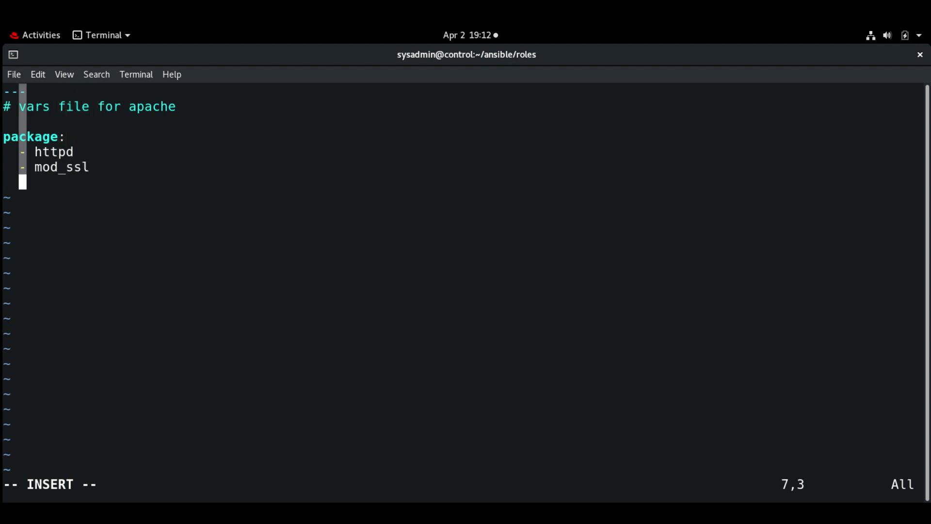
pyautogui.press('BackSpace')
pyautogui.press('BackSpace')
pyautogui.write('servic')
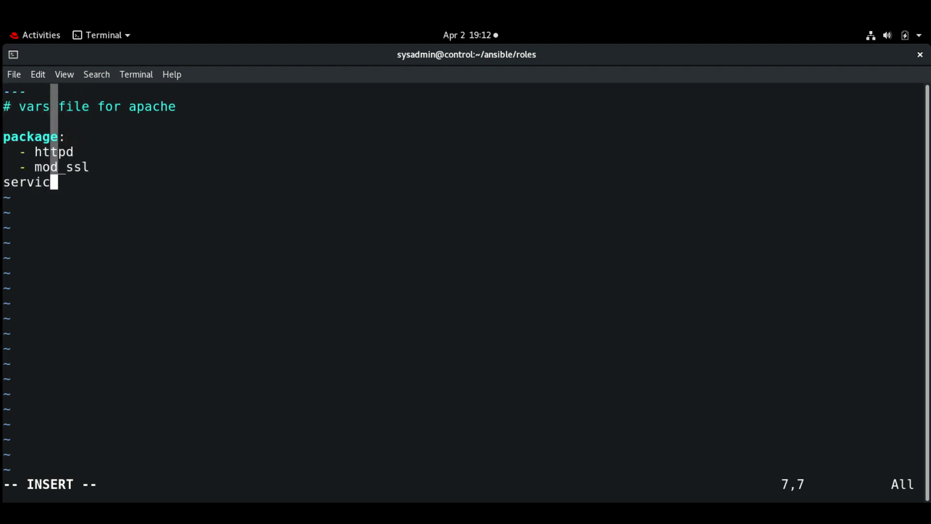
pyautogui.write('e:')
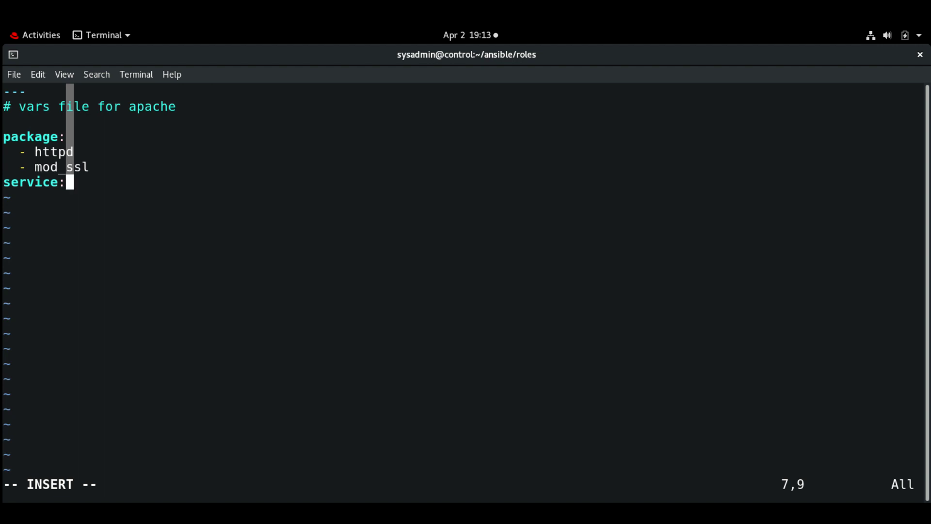
pyautogui.write(' httpd')
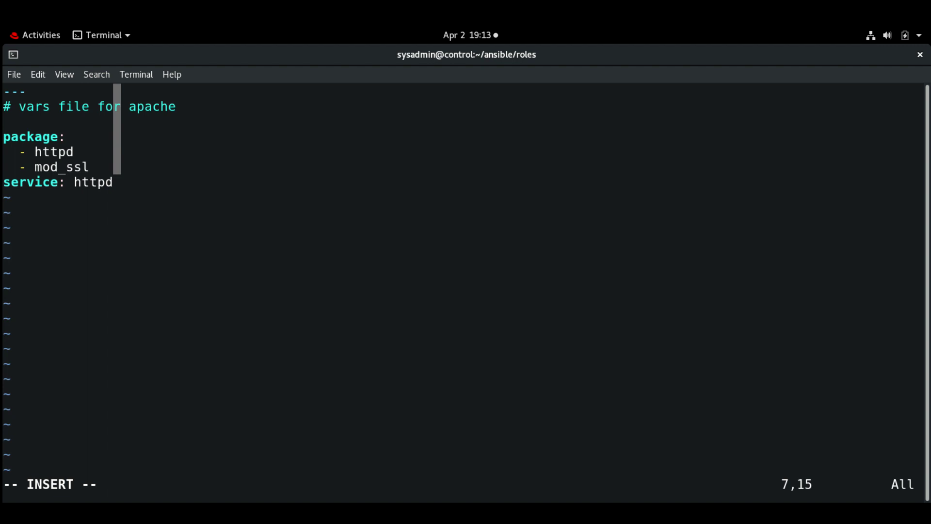
pyautogui.press('Return')
pyautogui.write('firewa')
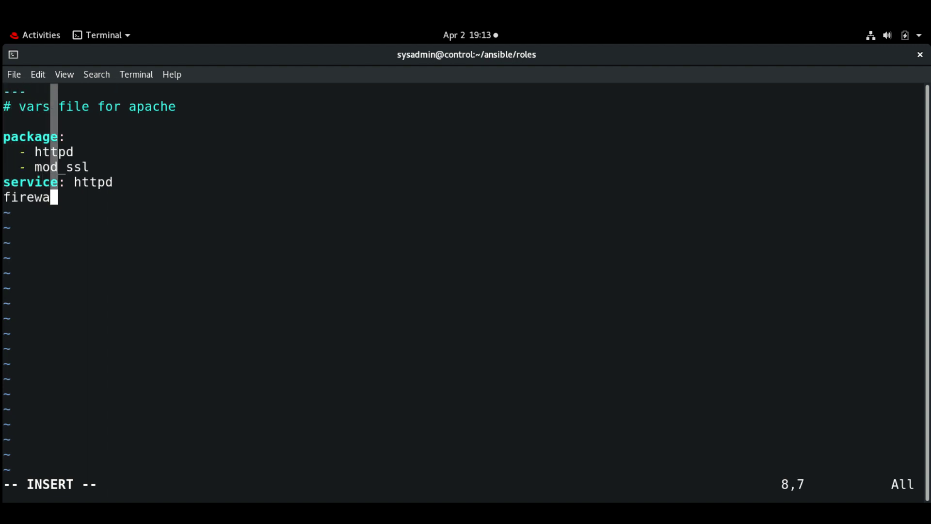
pyautogui.write('ll_srv')
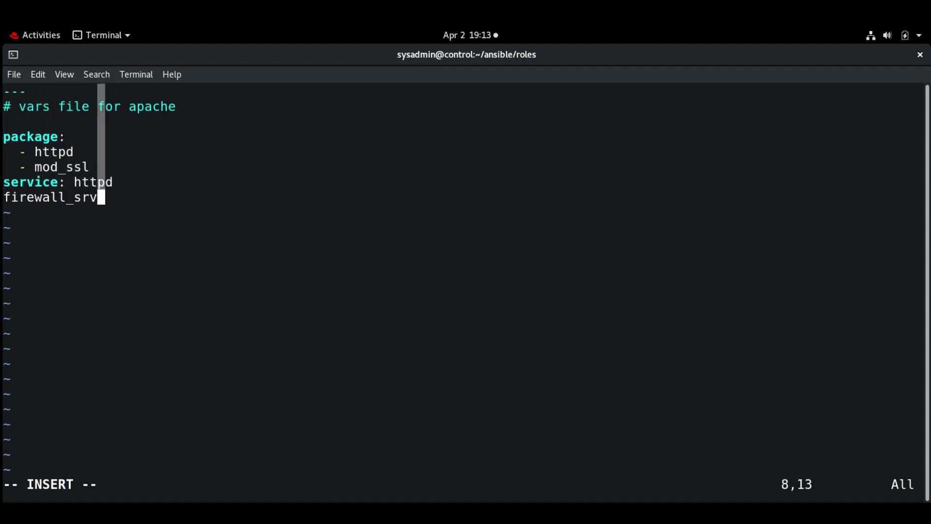
pyautogui.write(':')
pyautogui.press('Return')
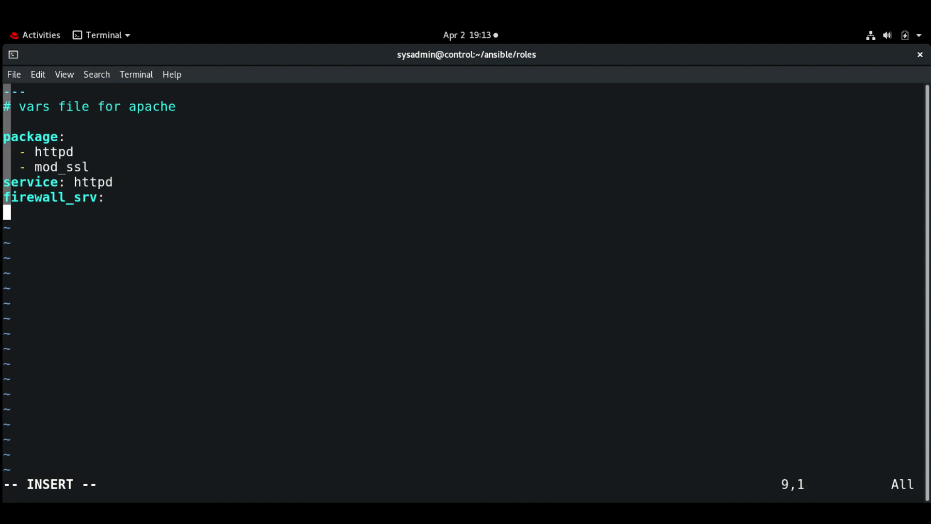
pyautogui.write('-')
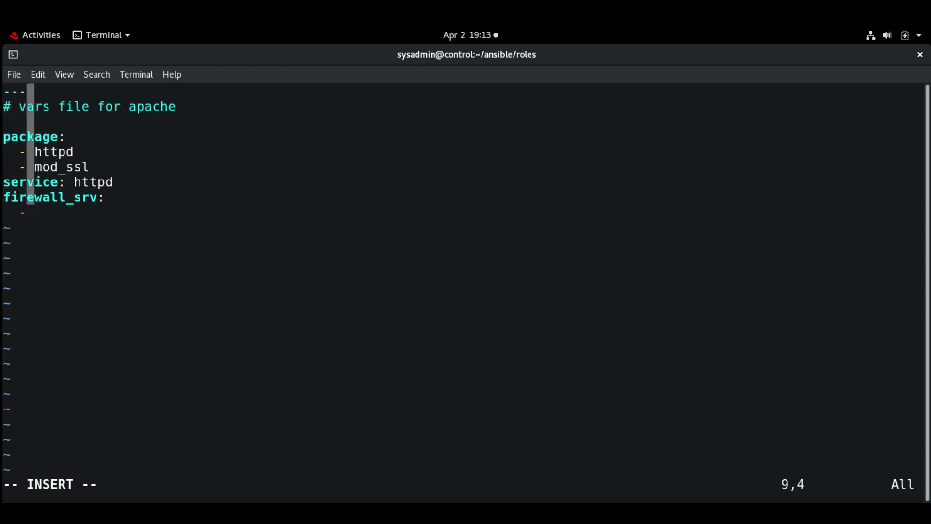
pyautogui.write(' http')
pyautogui.press('Return')
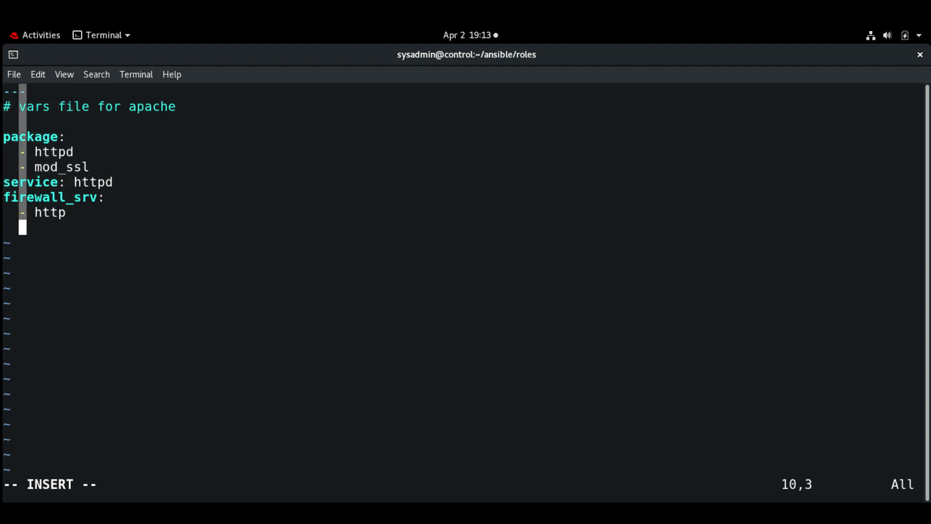
pyautogui.write('- htt')
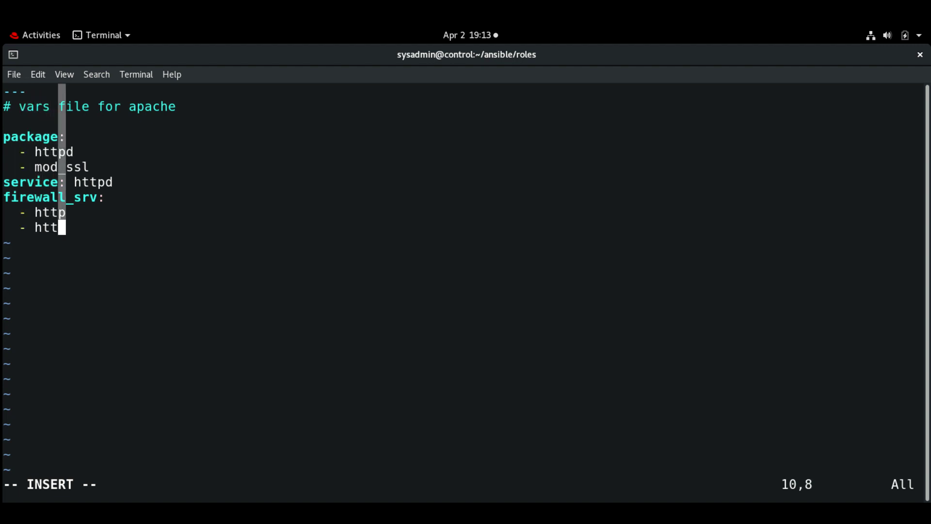
pyautogui.write('ps')
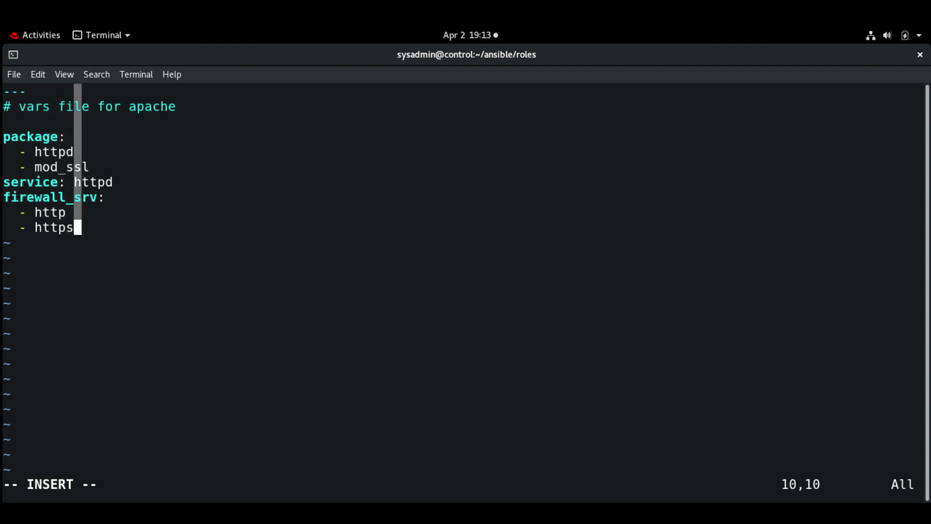
pyautogui.press('Escape')
pyautogui.write(':')
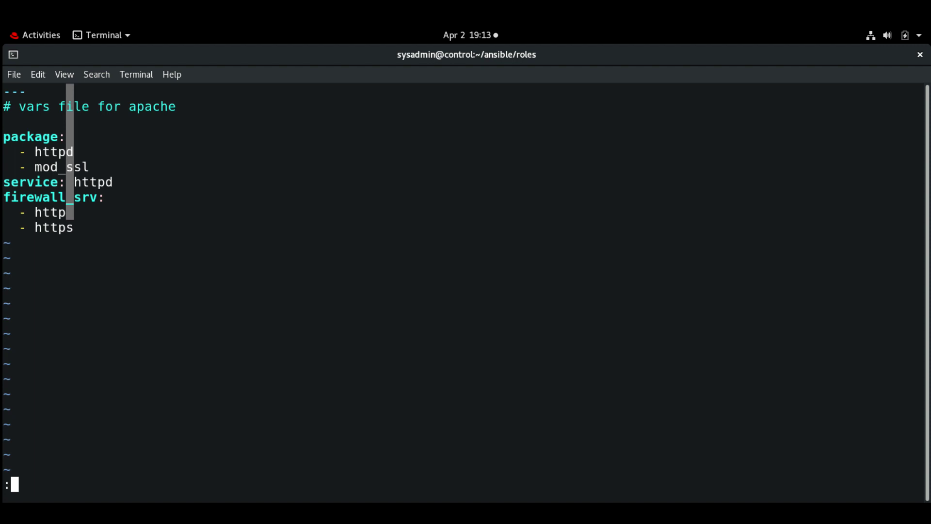
pyautogui.write('wq')
# Step: Save main.yml with :wq and list '../' to see the ansible project's files
pyautogui.press('Return')
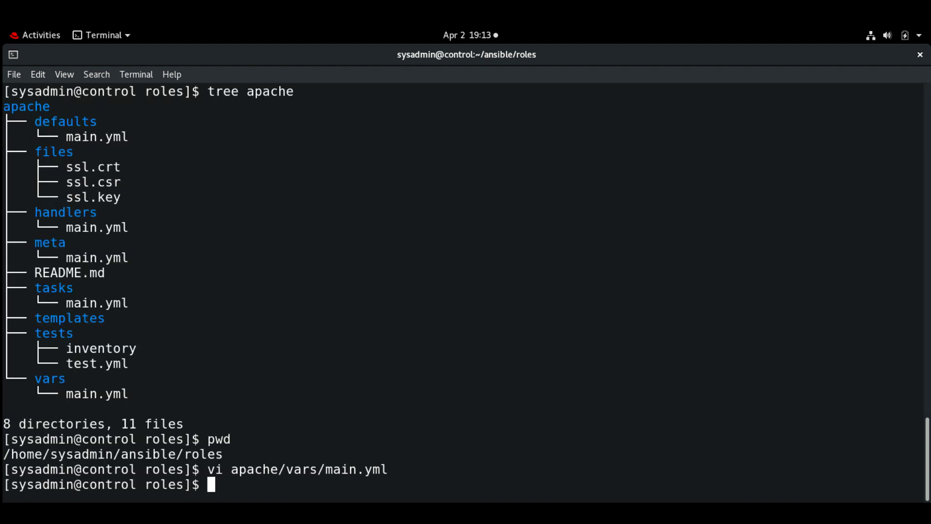
pyautogui.doubleClick(69, 318)
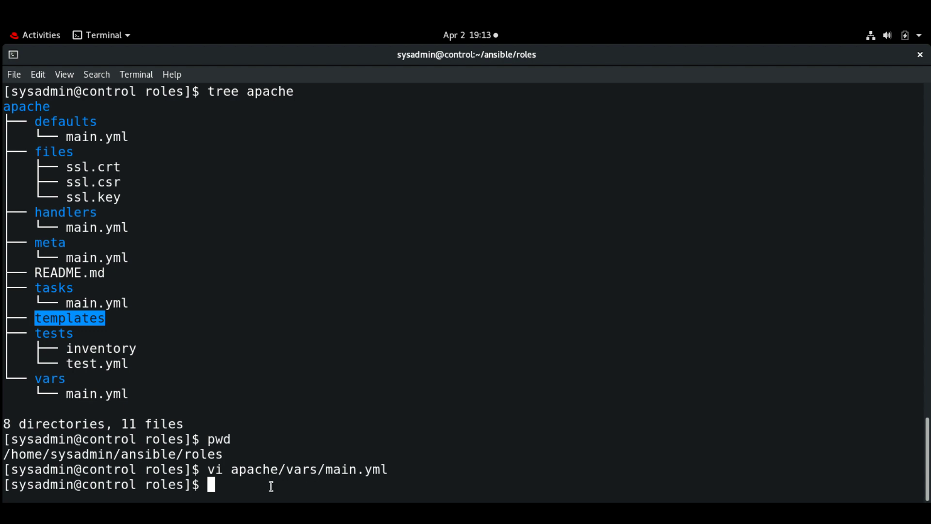
pyautogui.write('ls ../')
pyautogui.press('Return')
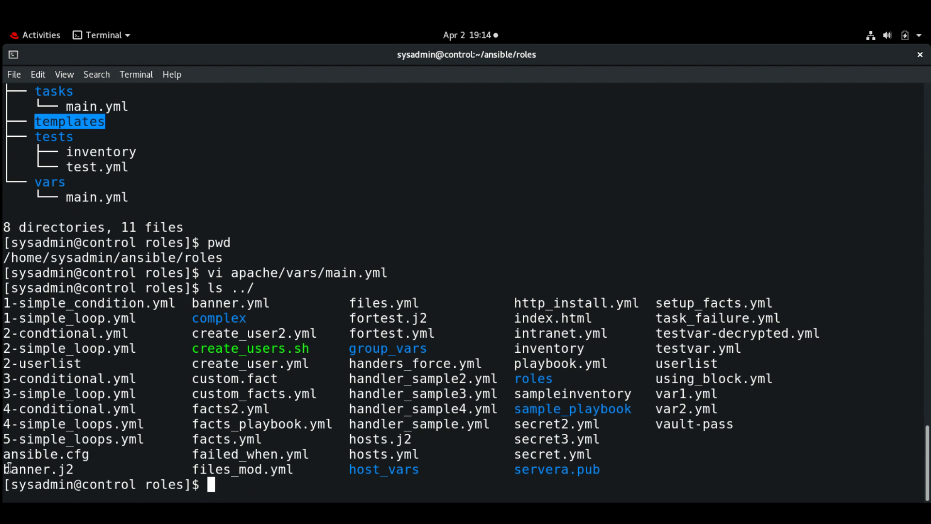
# Step: Copy ../banner.j2 to apache/templates/index.j2, then list apache/templates/ to confirm it
pyautogui.moveTo(3, 470); pyautogui.dragTo(69, 469)
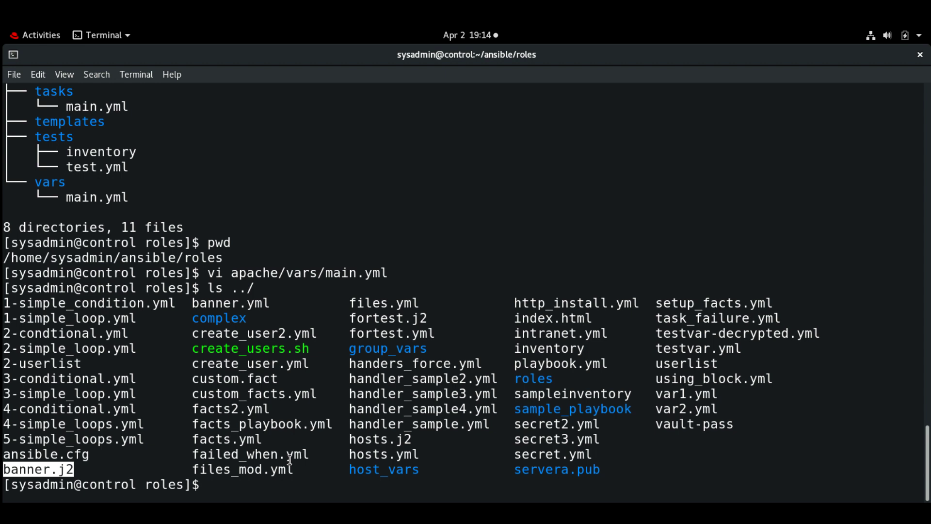
pyautogui.write('cp ')
pyautogui.write('.')
pyautogui.write('./ap')
pyautogui.press('BackSpace')
pyautogui.press('BackSpace')
pyautogui.write('ba')
pyautogui.press('Tab')
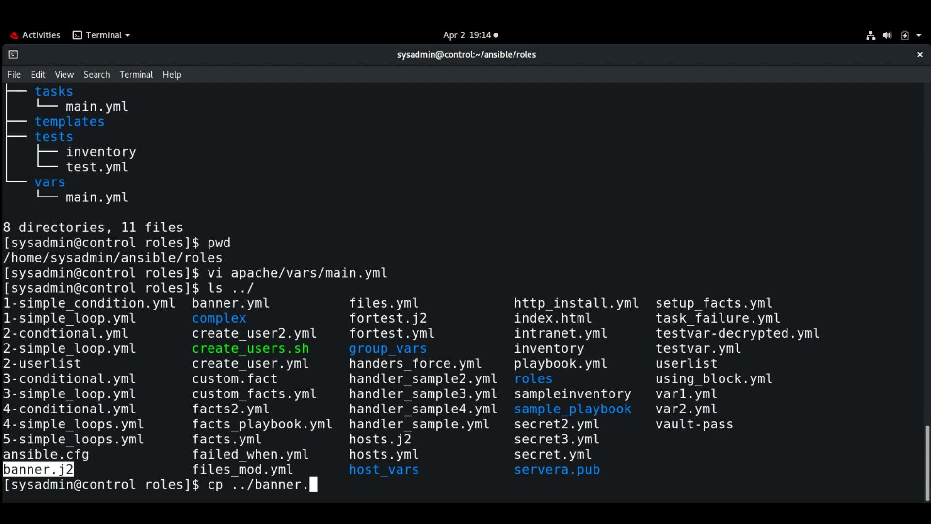
pyautogui.write('j2')
pyautogui.write(' ../apac')
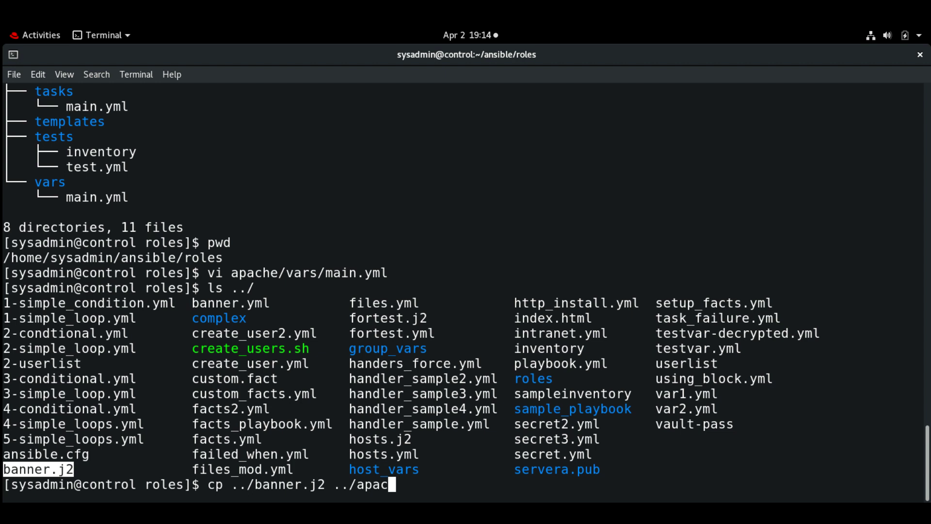
pyautogui.press('BackSpace')
pyautogui.press('BackSpace')
pyautogui.press('BackSpace')
pyautogui.press('BackSpace')
pyautogui.write('roles/apa')
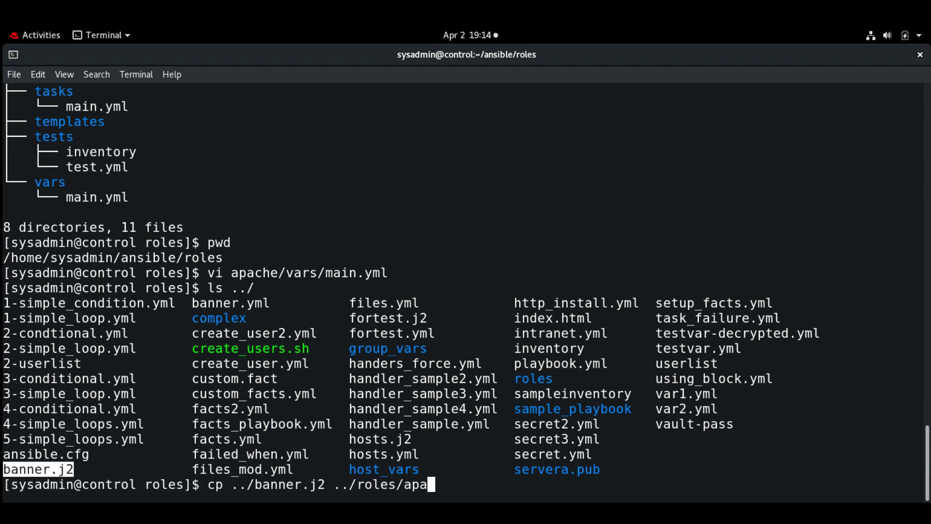
pyautogui.write('che/')
pyautogui.write('te')
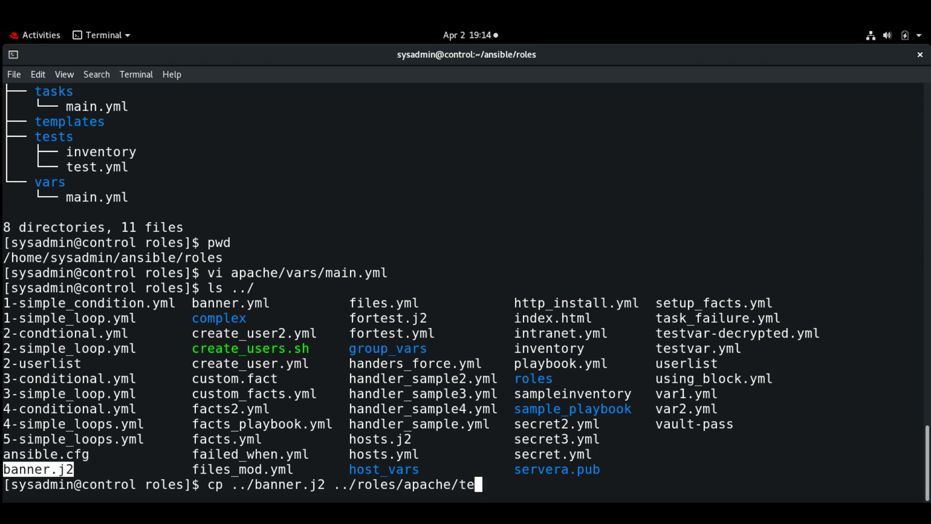
pyautogui.write('m')
pyautogui.press('Tab')
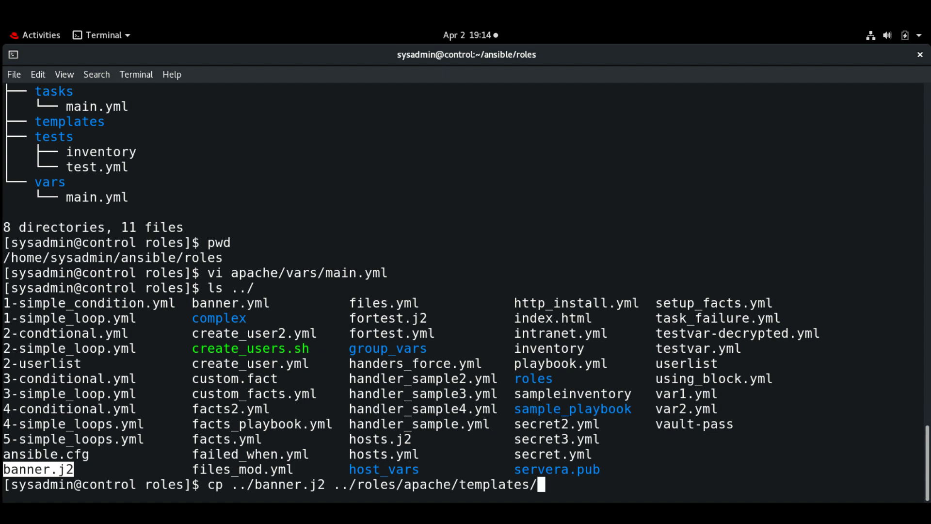
pyautogui.write('index.j')
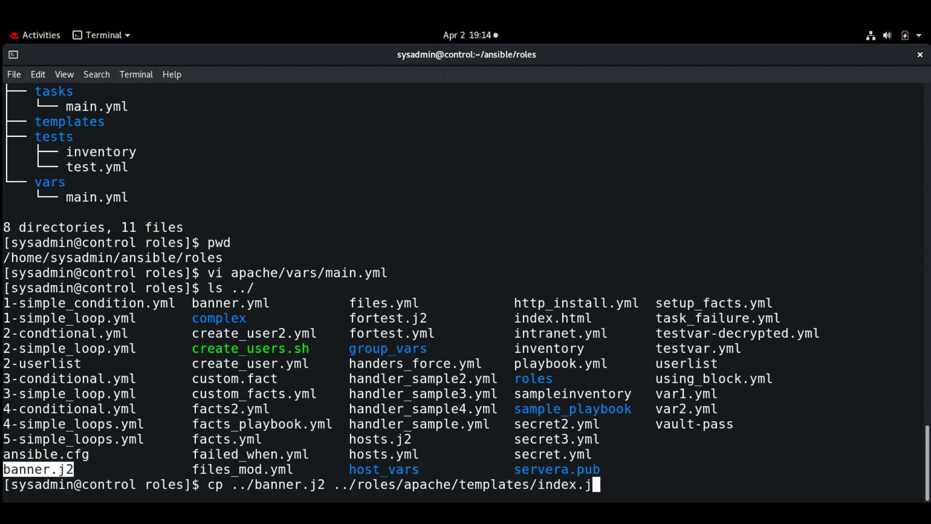
pyautogui.write('2')
pyautogui.press('Return')
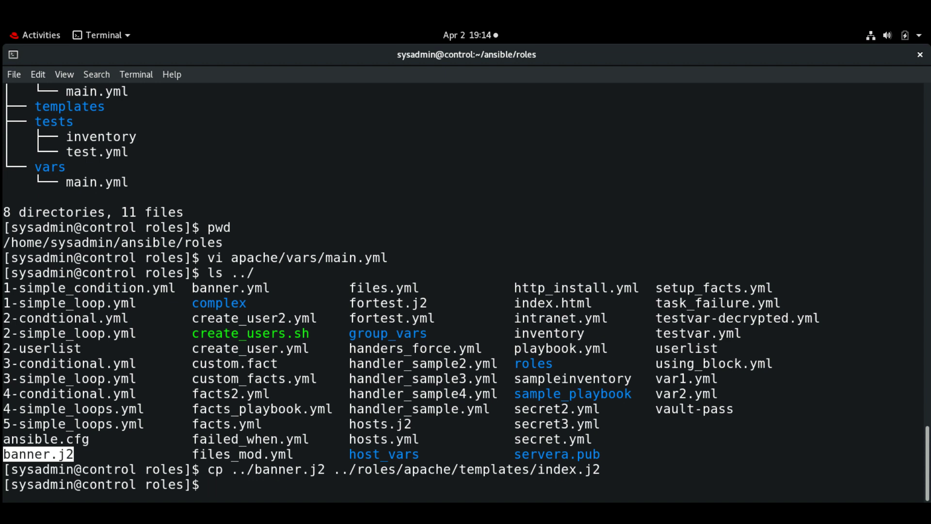
pyautogui.write('ls')
pyautogui.write(' apache/te')
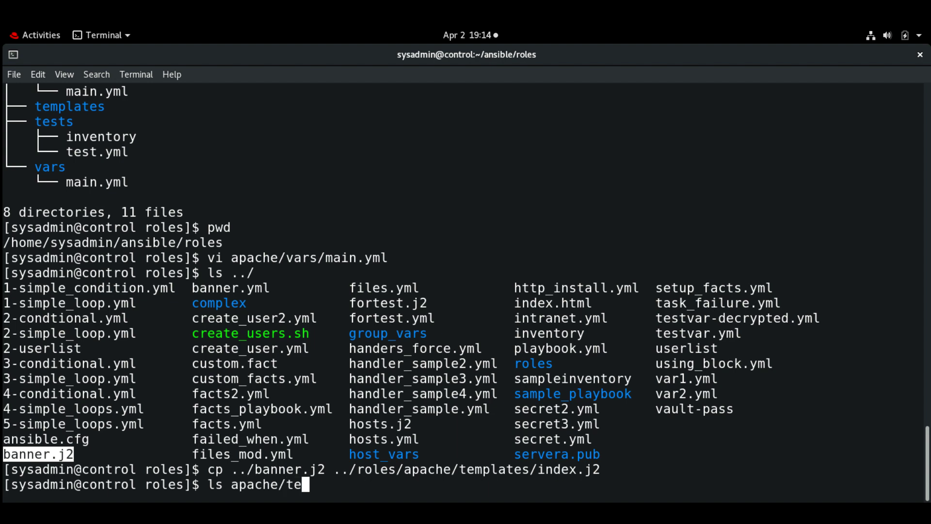
pyautogui.write('m')
pyautogui.press('Tab')
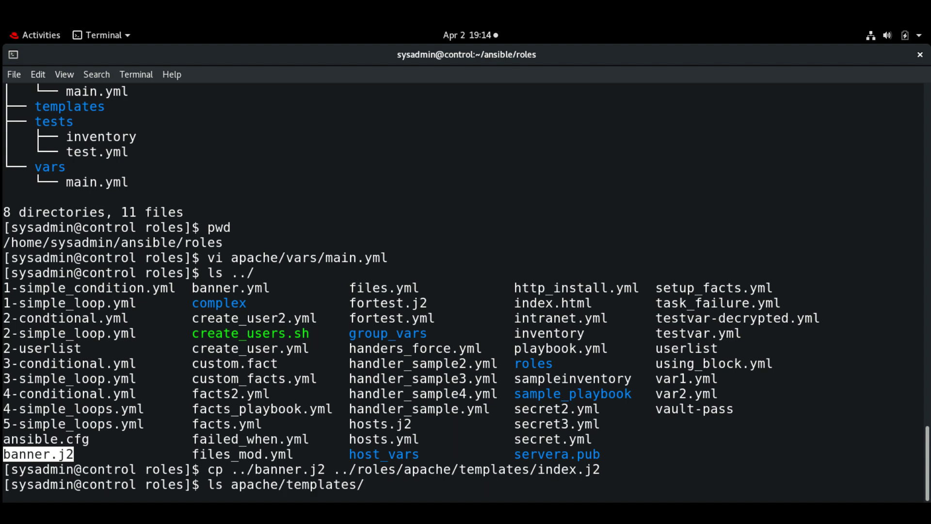
pyautogui.press('Return')
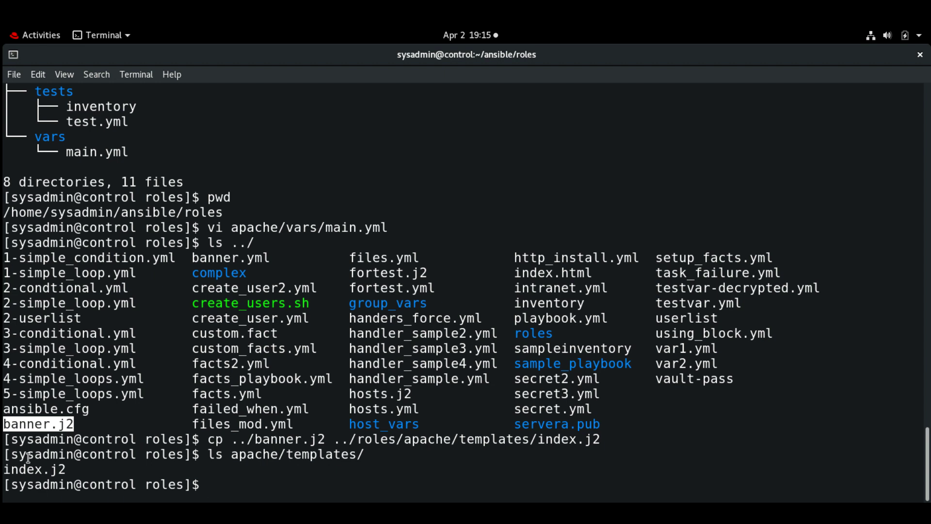
# Step: Print the apache role's templates/index.j2 file with cat, reusing the copied folder path
pyautogui.doubleClick(265, 453)
pyautogui.hotkey('ctrl', 'c')
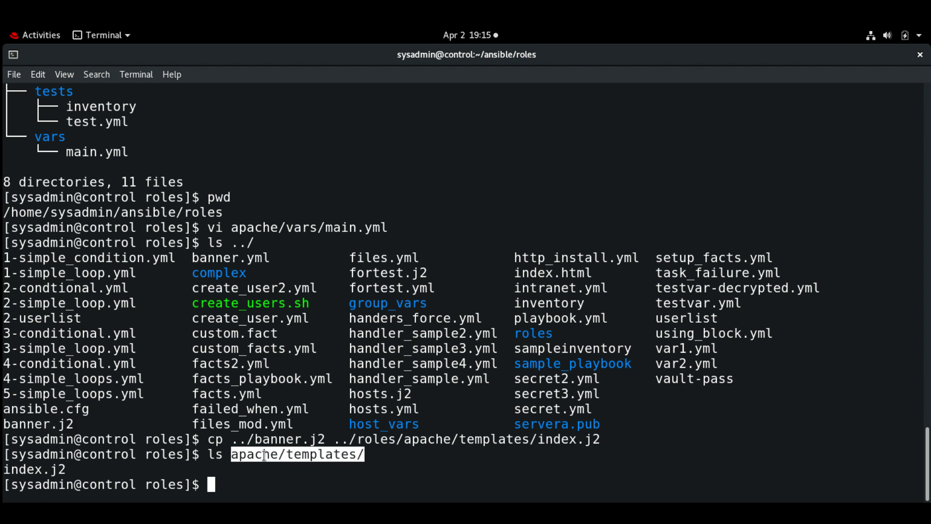
pyautogui.write('cat')
pyautogui.middleClick(265, 453)
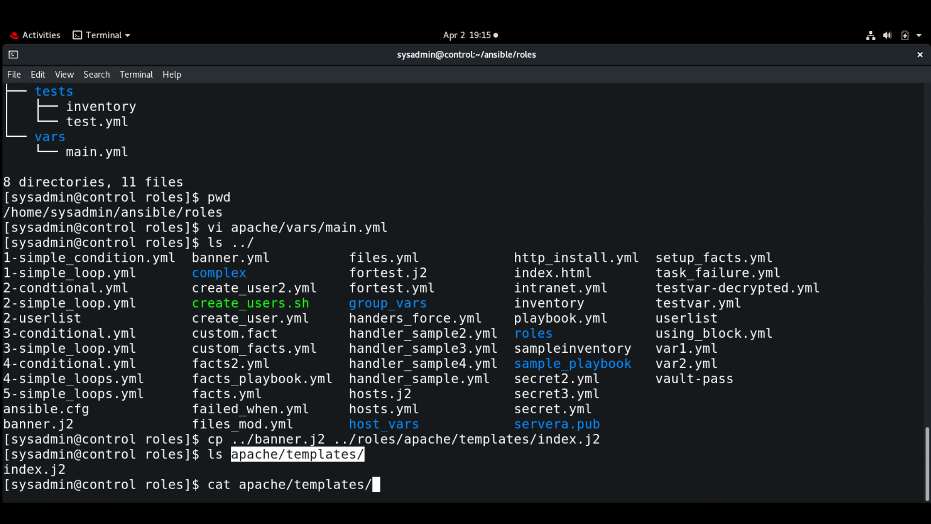
pyautogui.press('Tab')
pyautogui.press('Return')
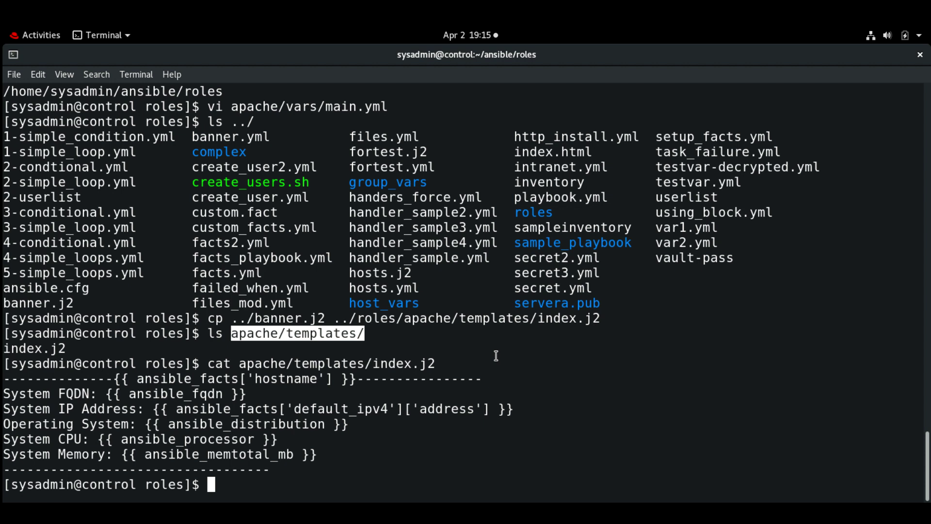
pyautogui.click(352, 476)
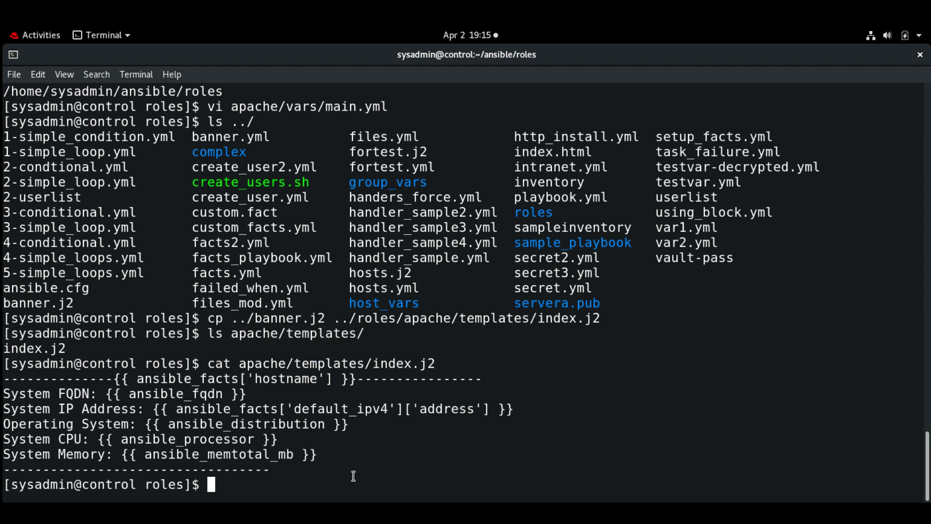
pyautogui.write('vi')
pyautogui.write(' apache/')
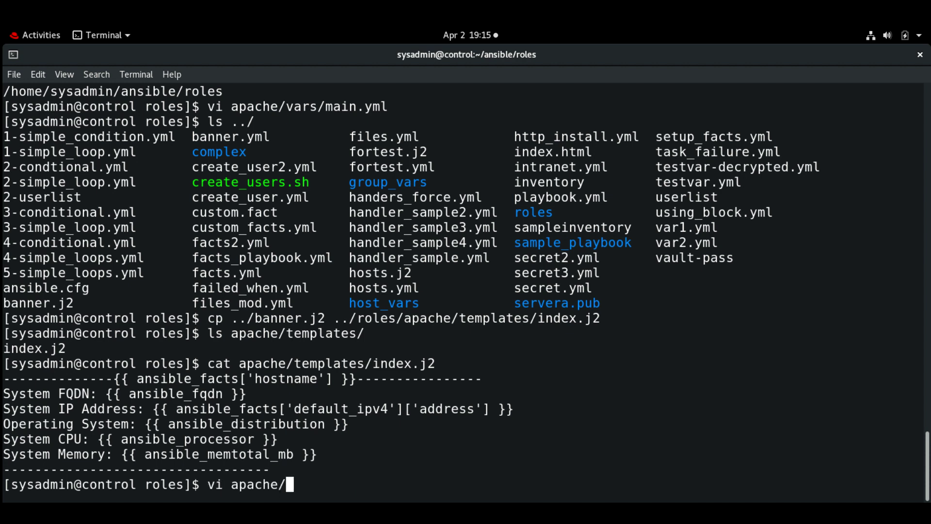
pyautogui.write('de')
# Step: Add 'owner: ACG_Admin' to apache/defaults/main.yml in vi and save it with :wq
pyautogui.press('Tab')
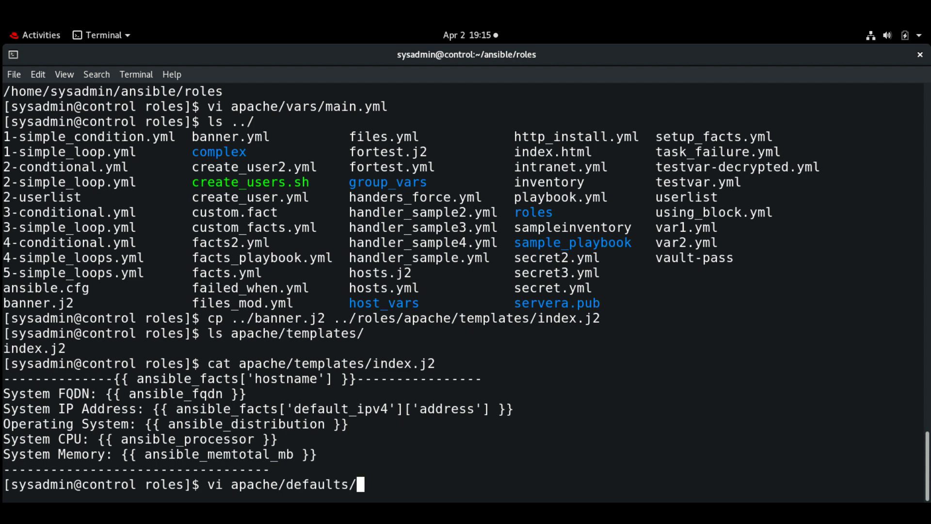
pyautogui.write('m')
pyautogui.press('Tab')
pyautogui.press('Return')
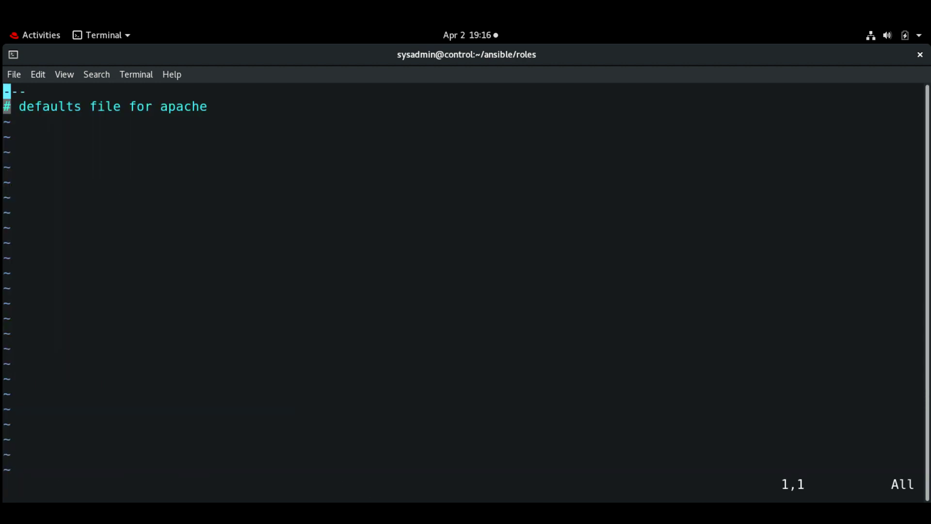
pyautogui.write('jo#')
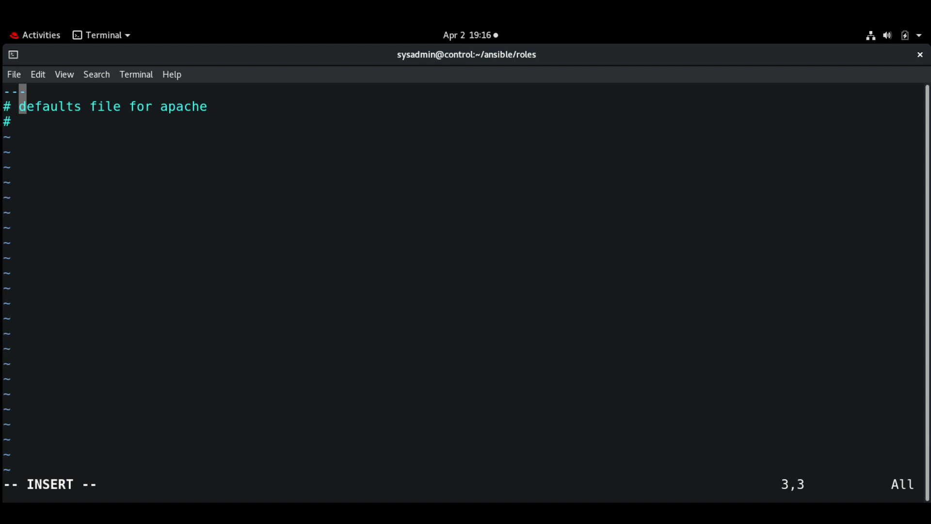
pyautogui.press('BackSpace')
pyautogui.press('BackSpace')
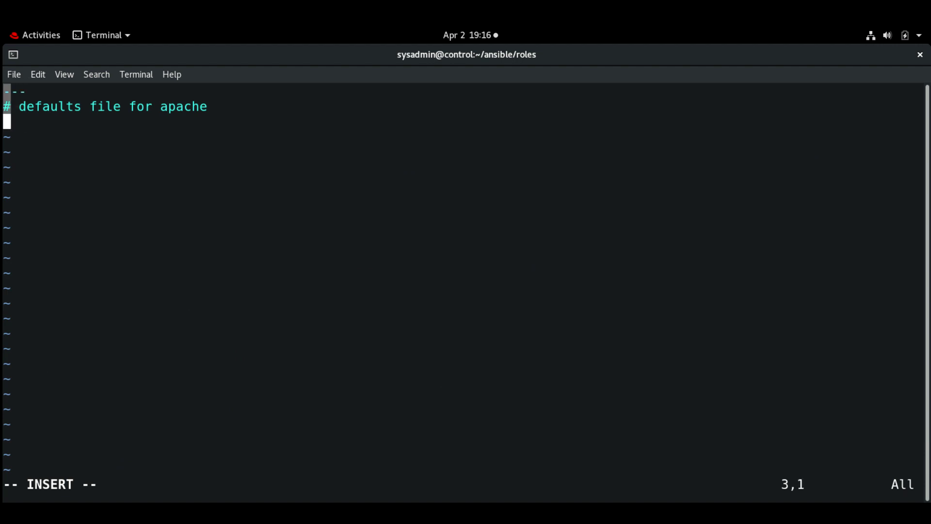
pyautogui.press('Return')
pyautogui.write('o')
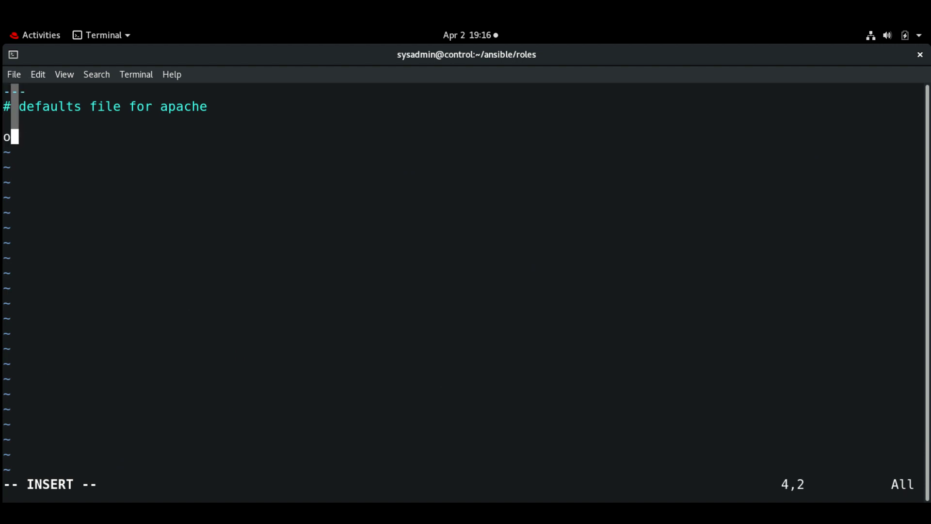
pyautogui.write('wner: A')
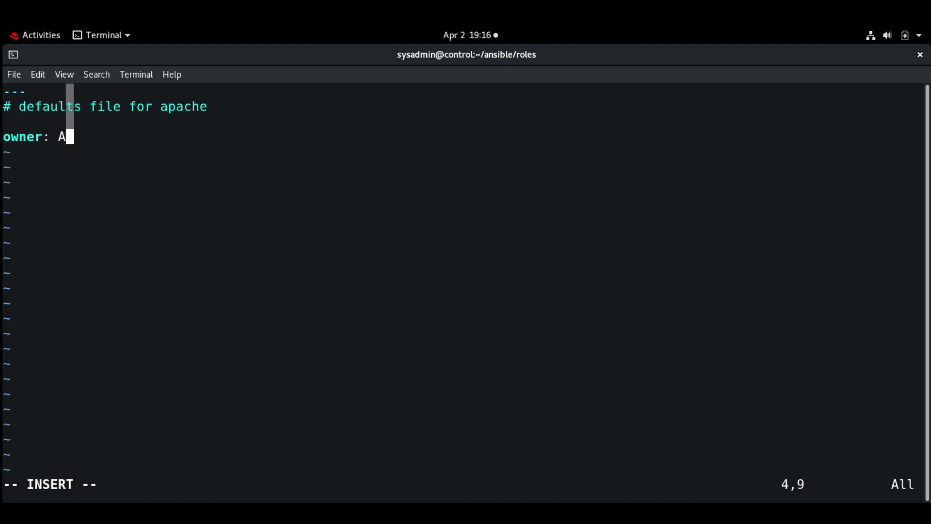
pyautogui.write('CG')
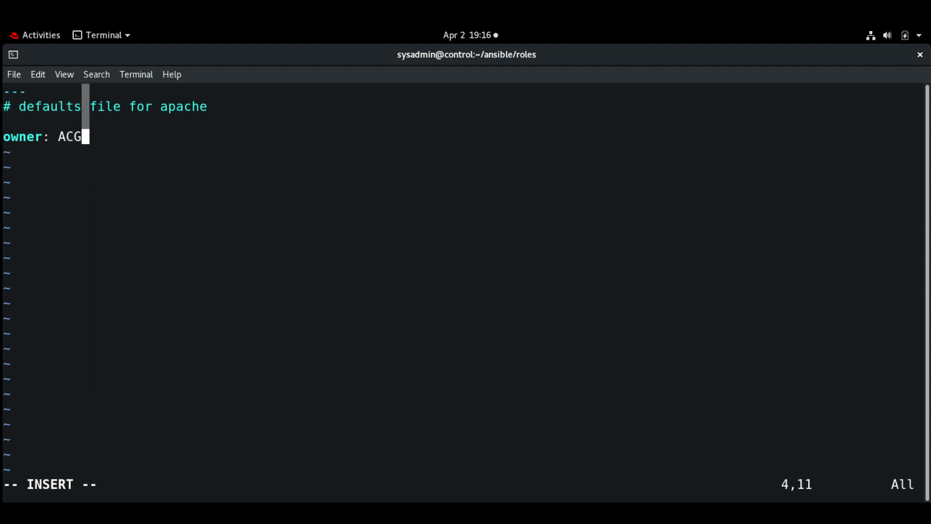
pyautogui.write('_Admi')
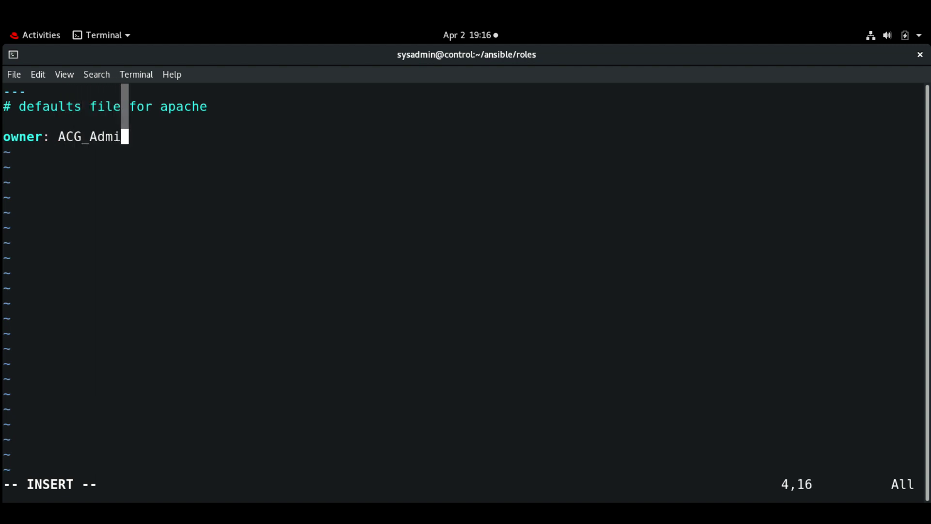
pyautogui.write('n')
pyautogui.press('Escape')
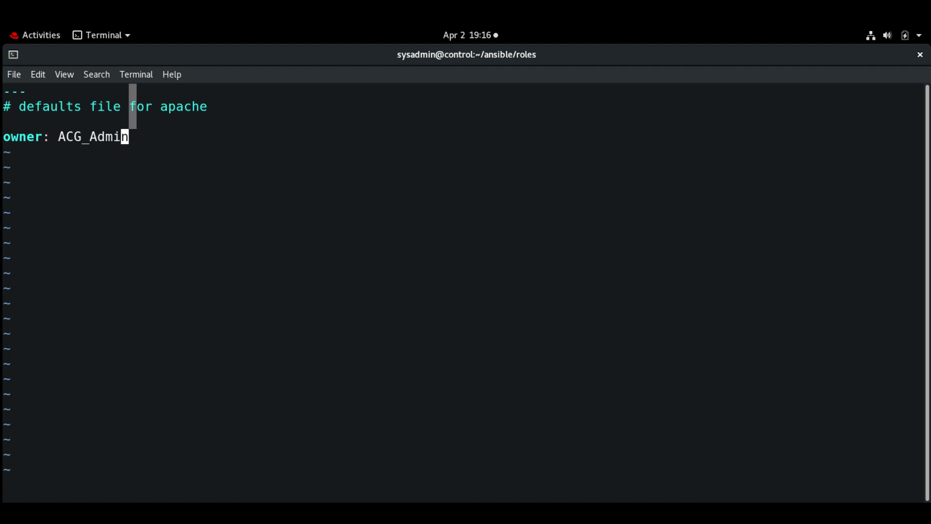
pyautogui.write(':wq')
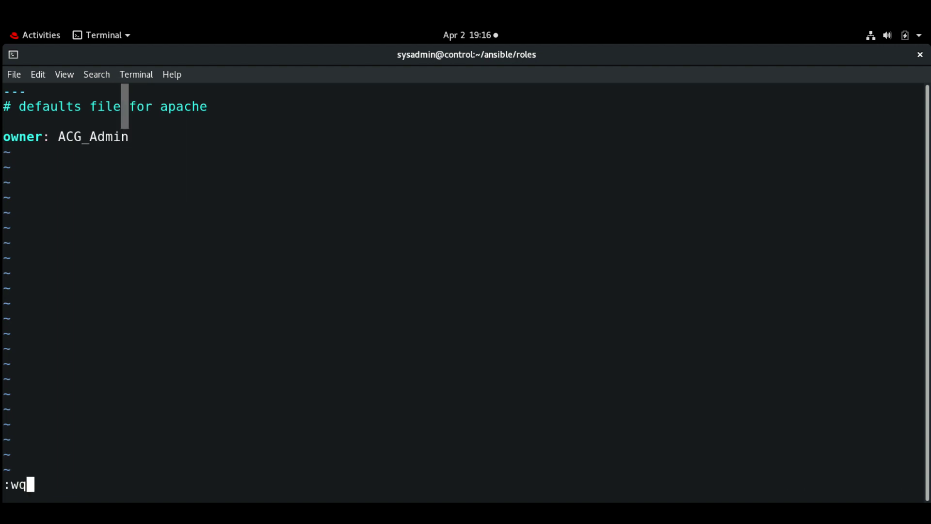
pyautogui.press('Return')
pyautogui.press('Return')
pyautogui.press('Return')
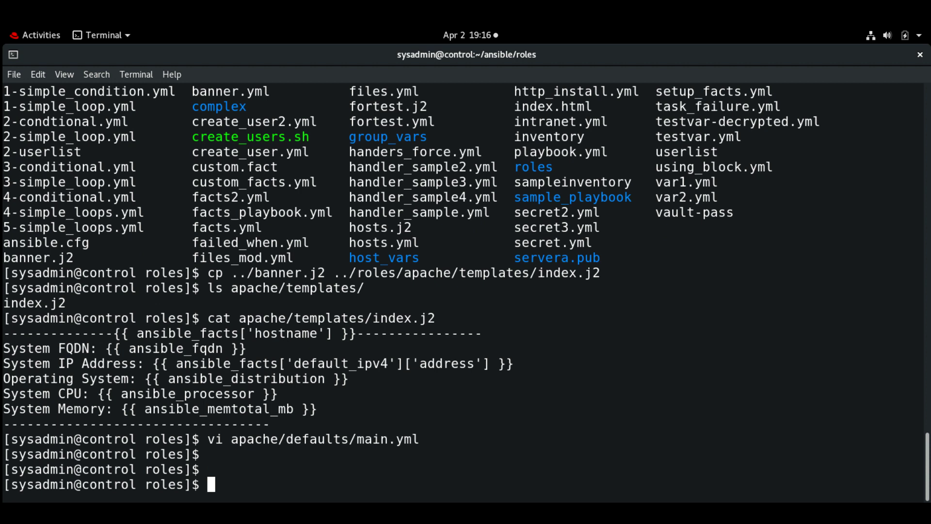
pyautogui.write('clear')
# Step: Clear the screen and open apache/handlers/main.yml in vi
pyautogui.press('Return')
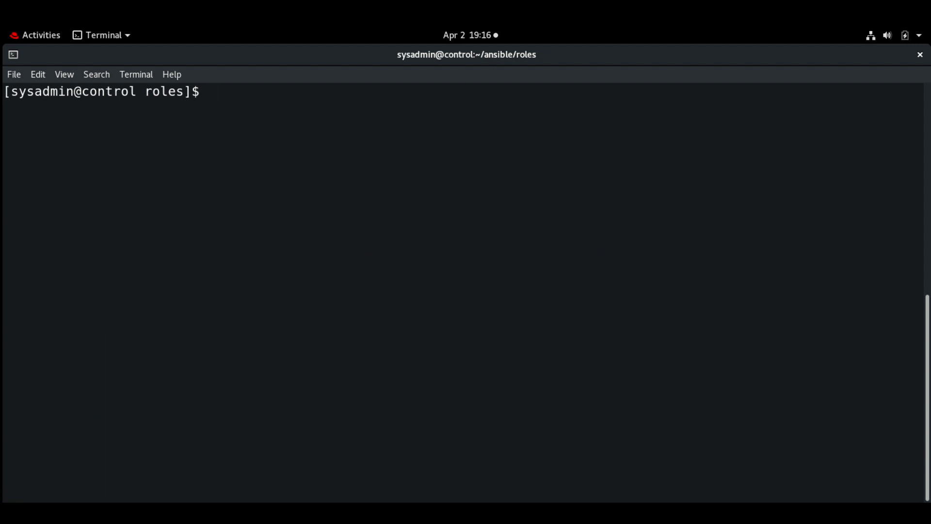
pyautogui.write('i')
pyautogui.press('BackSpace')
pyautogui.write('vi')
pyautogui.write(' a')
pyautogui.press('Tab')
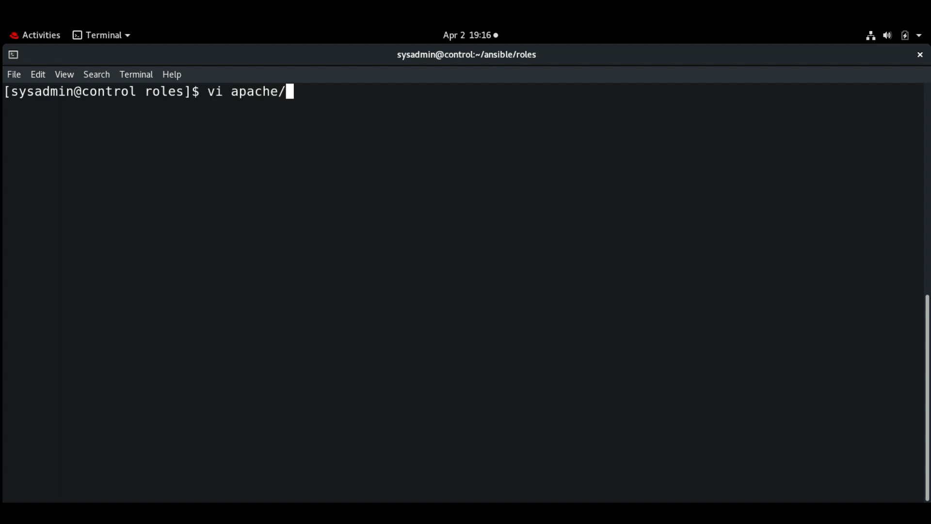
pyautogui.write('han')
pyautogui.press('Tab')
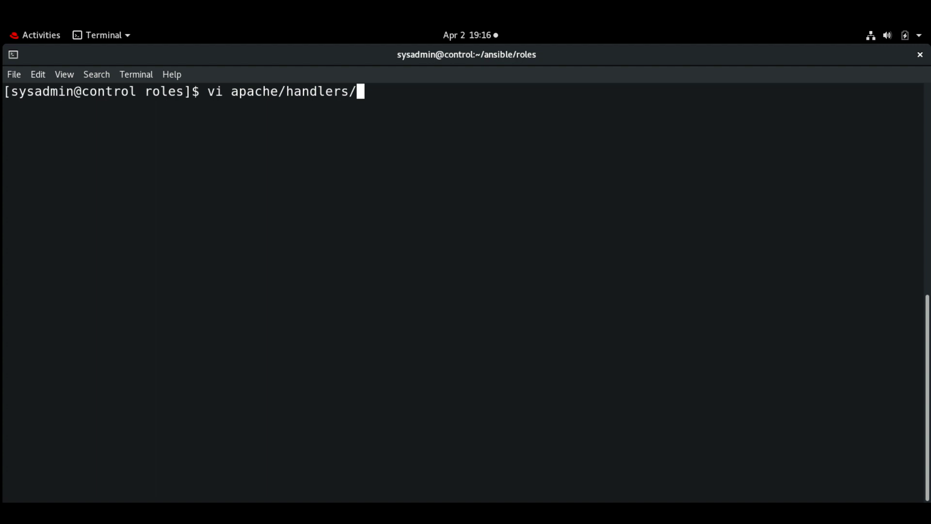
pyautogui.write('ma')
pyautogui.press('Tab')
pyautogui.press('Return')
# Step: Start the restart service handler entry below the comment, correcting mistyped dashes
pyautogui.press('G')
pyautogui.press('o')
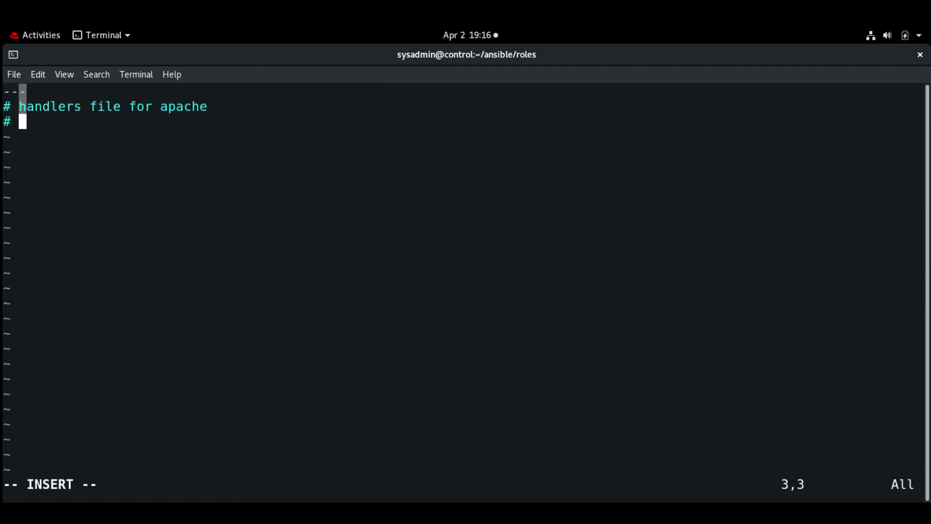
pyautogui.press('BackSpace')
pyautogui.press('BackSpace')
pyautogui.press('Return')
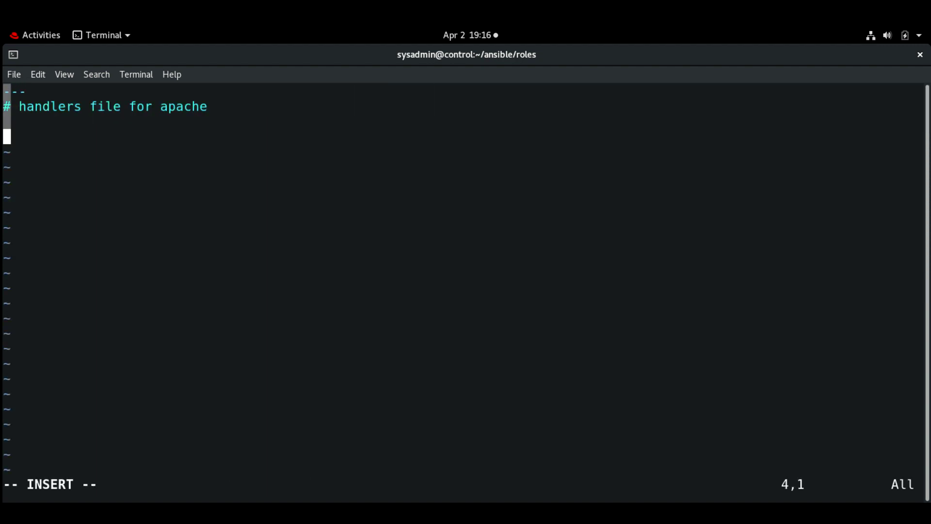
pyautogui.write('--')
pyautogui.press('BackSpace')
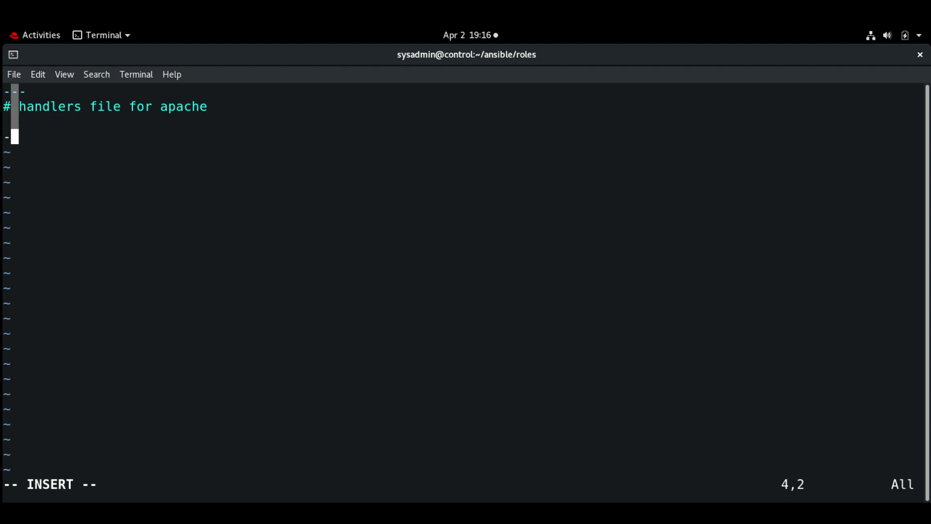
pyautogui.press('BackSpace')
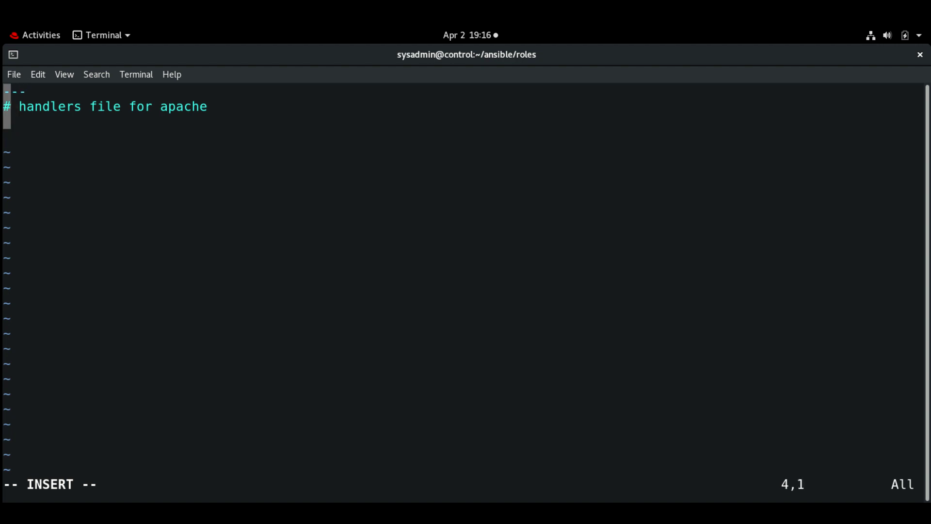
pyautogui.press('BackSpace')
pyautogui.write('- name')
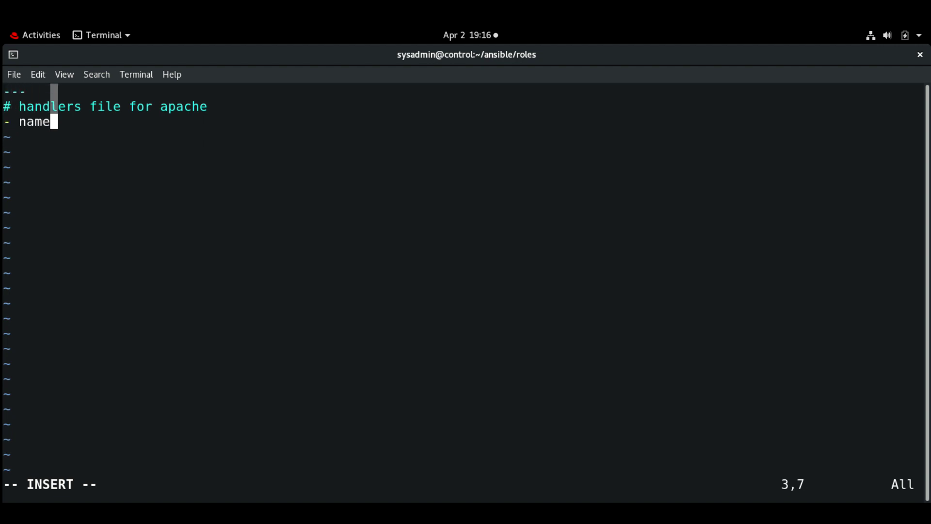
pyautogui.write(': re')
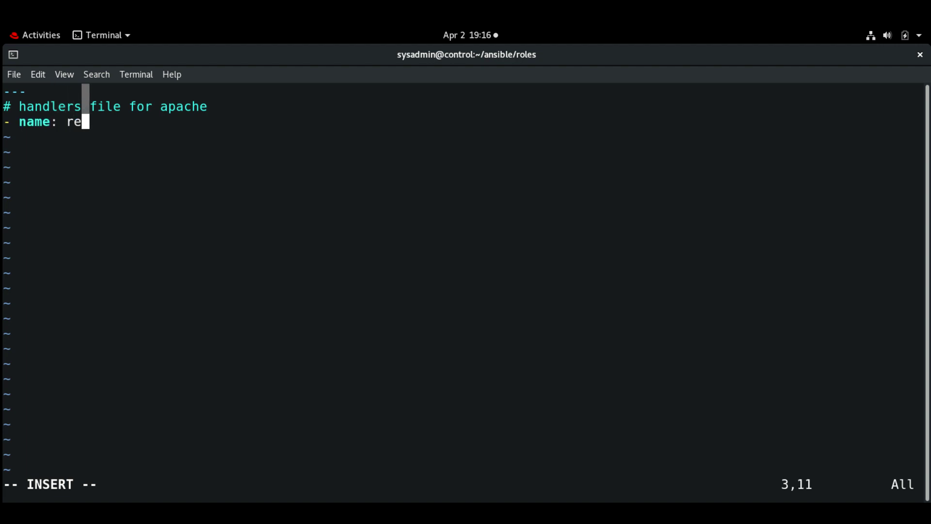
pyautogui.write('start ser')
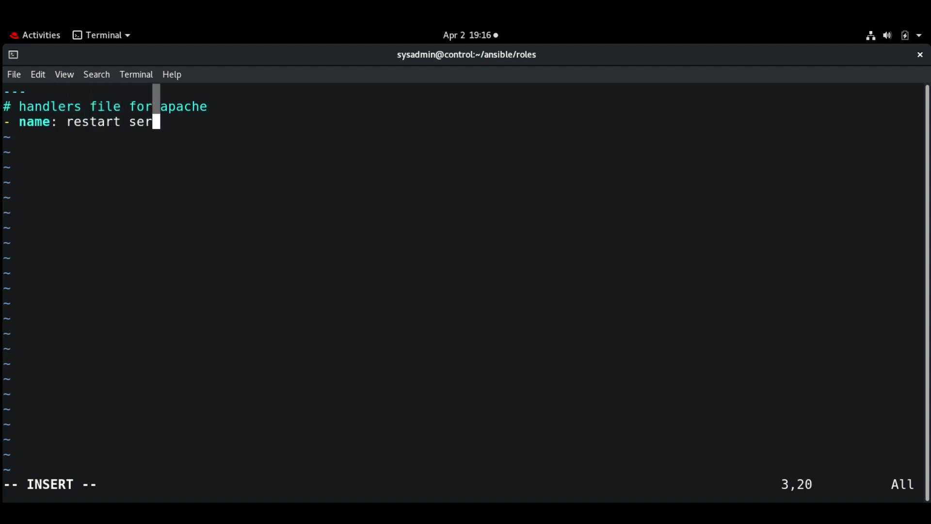
pyautogui.write('vice')
# Step: Add service name "{{service}}" with state restarted, then save the handlers file
pyautogui.press('Return')
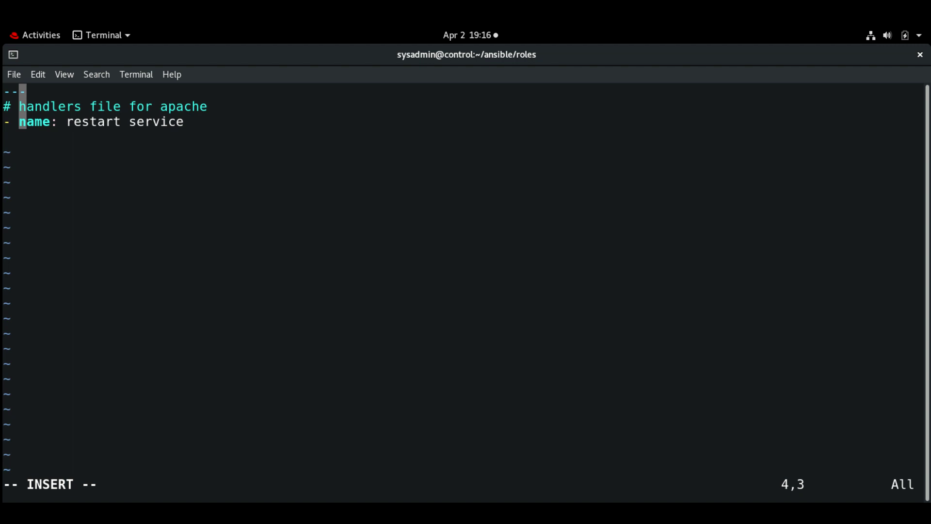
pyautogui.write('service:')
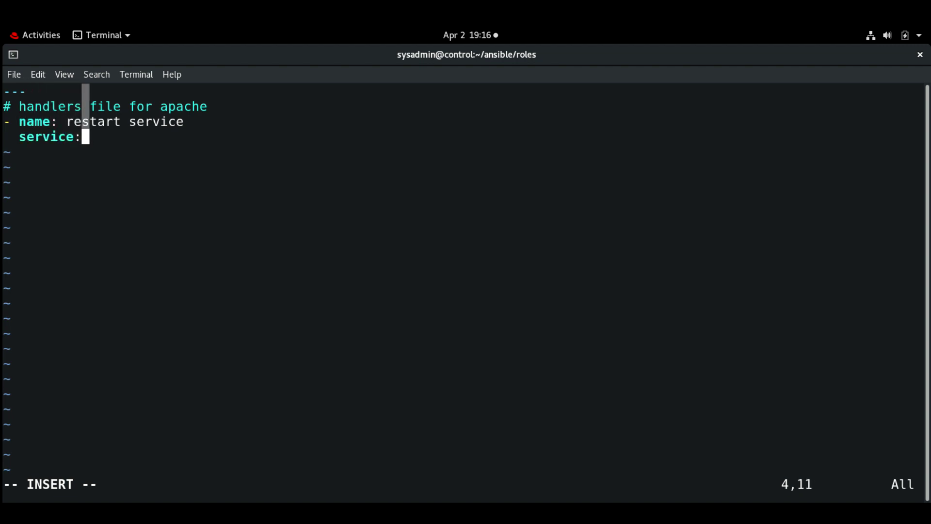
pyautogui.press('Return')
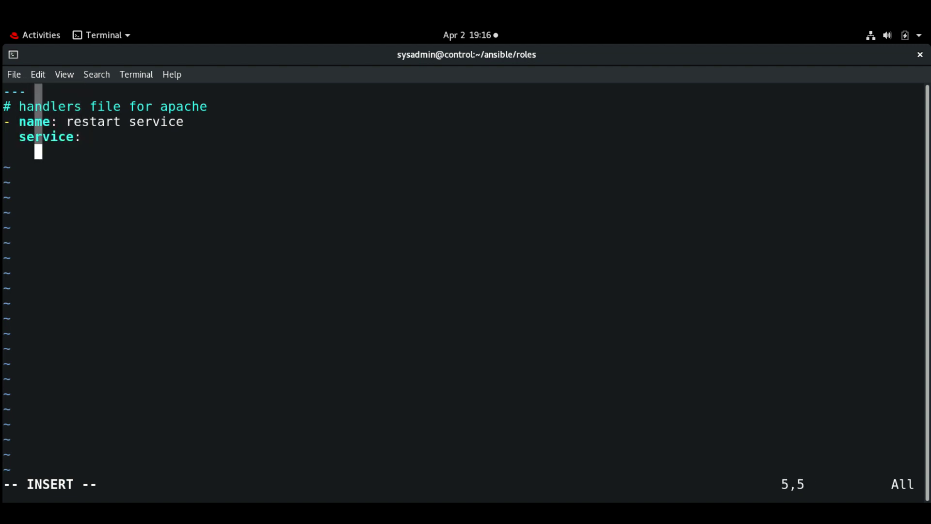
pyautogui.write('name:')
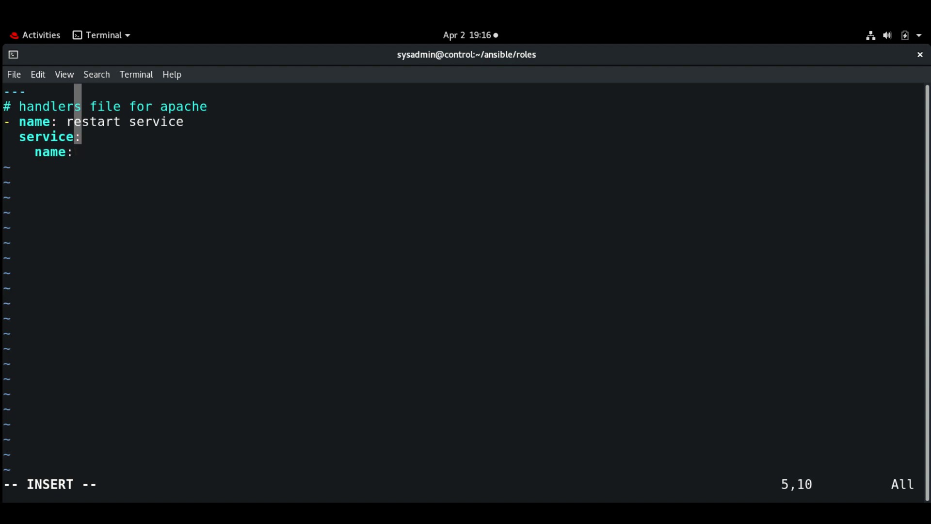
pyautogui.write(' "{{')
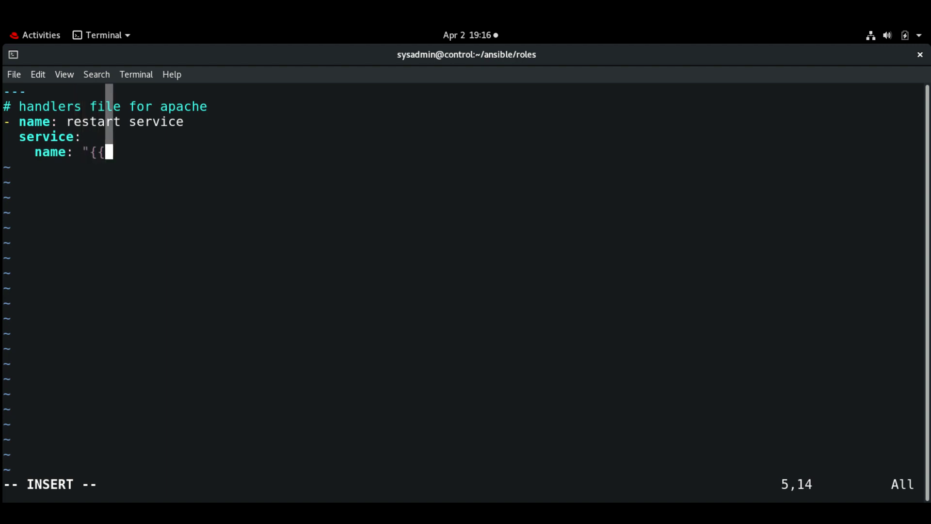
pyautogui.write('service')
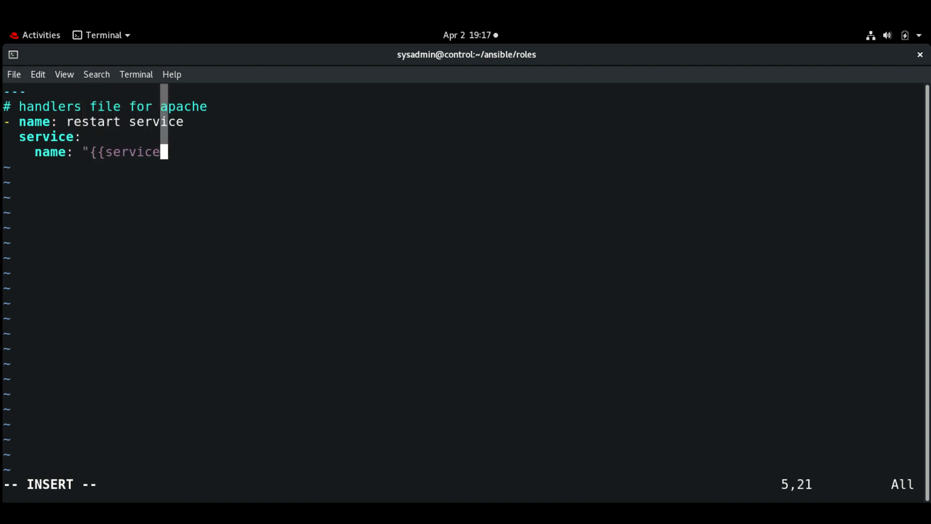
pyautogui.write('}}')
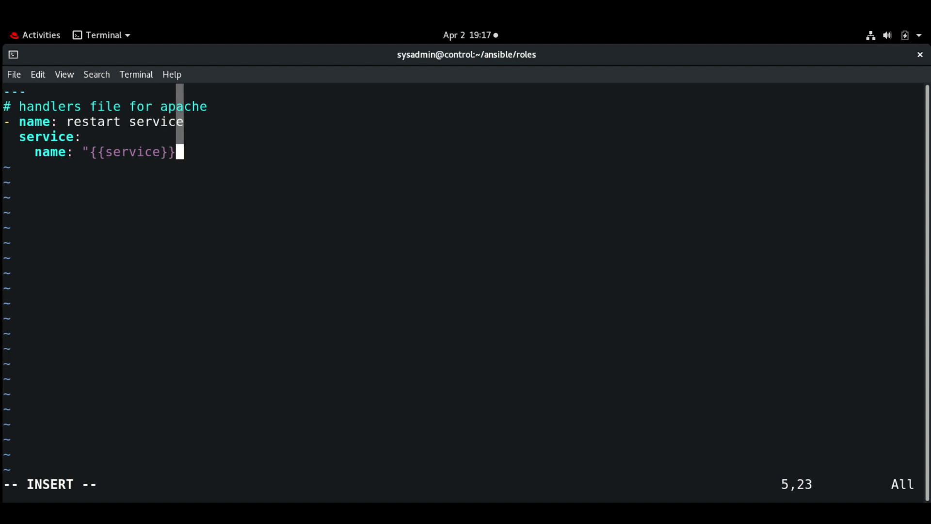
pyautogui.write('"')
pyautogui.press('Return')
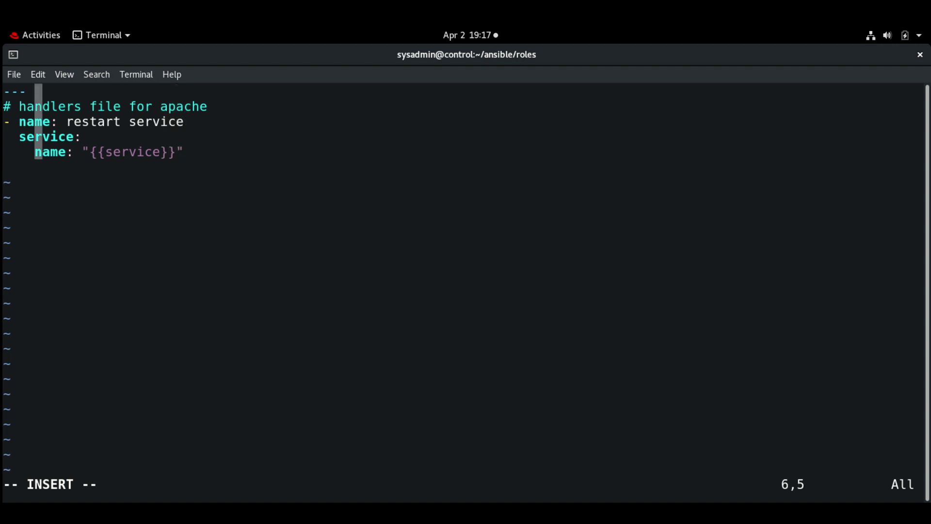
pyautogui.write('state: ')
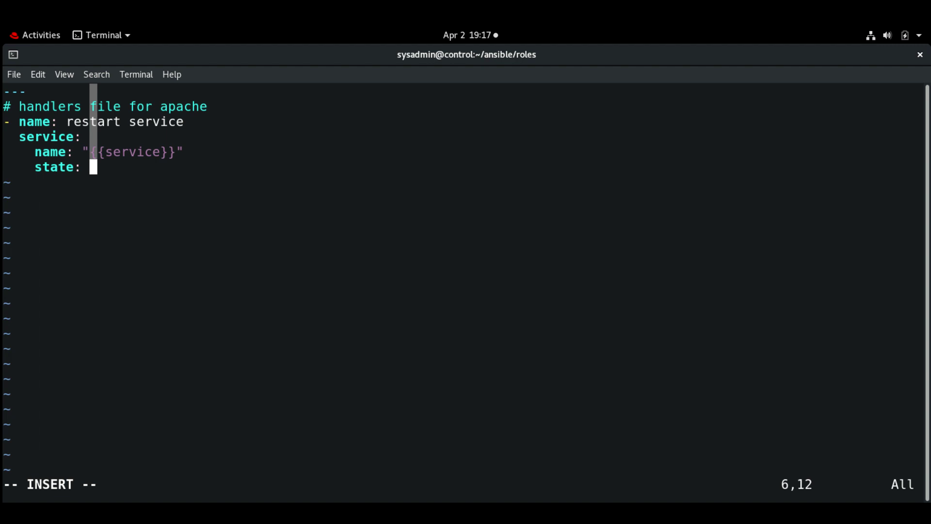
pyautogui.write('restarted')
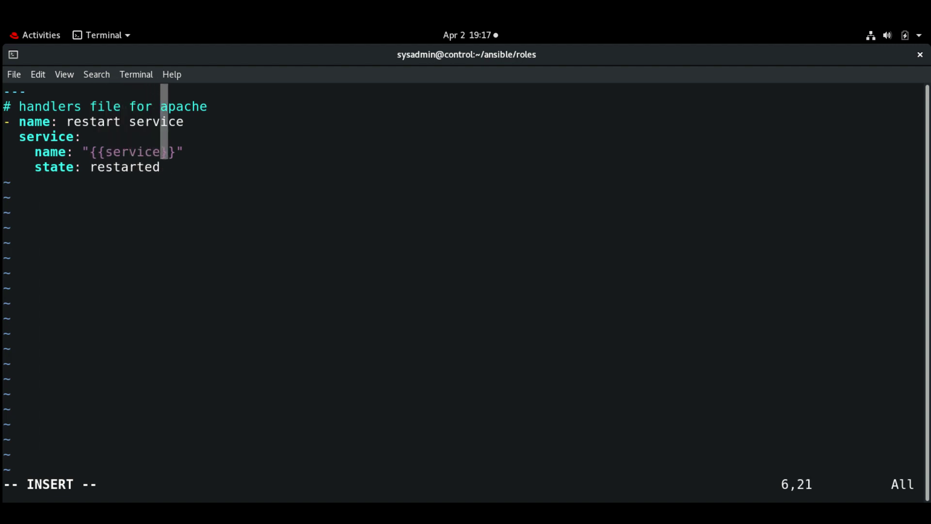
pyautogui.press('Escape')
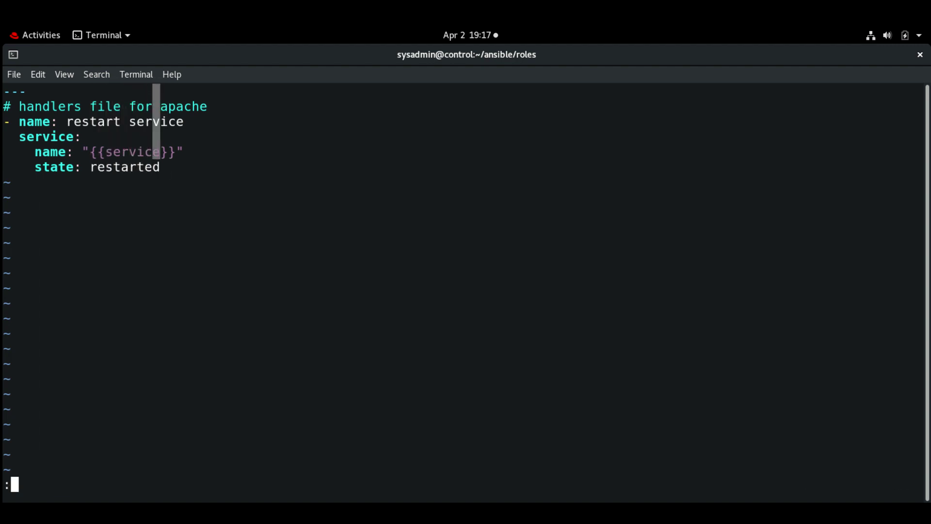
pyautogui.write(':wq')
pyautogui.press('Return')
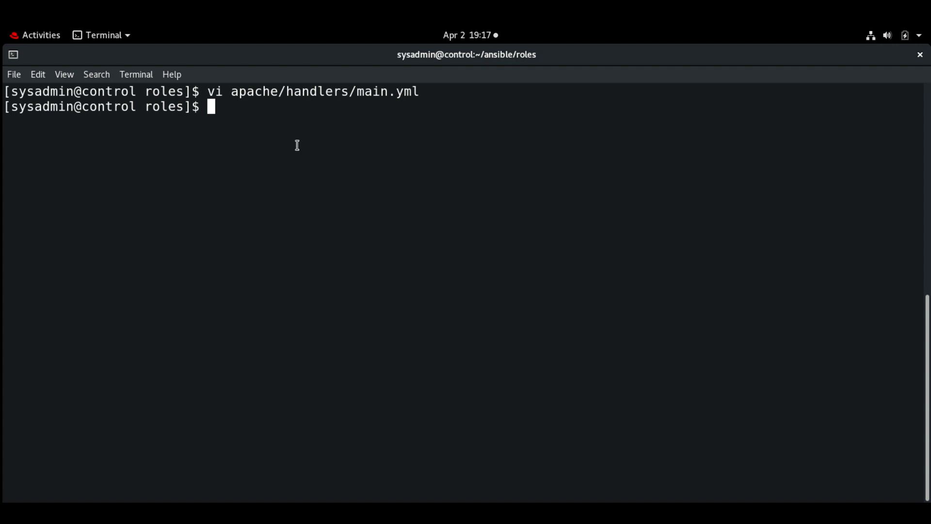
pyautogui.write('ls')
# Step: List the contents of the apache/tasks folder
pyautogui.press('Return')
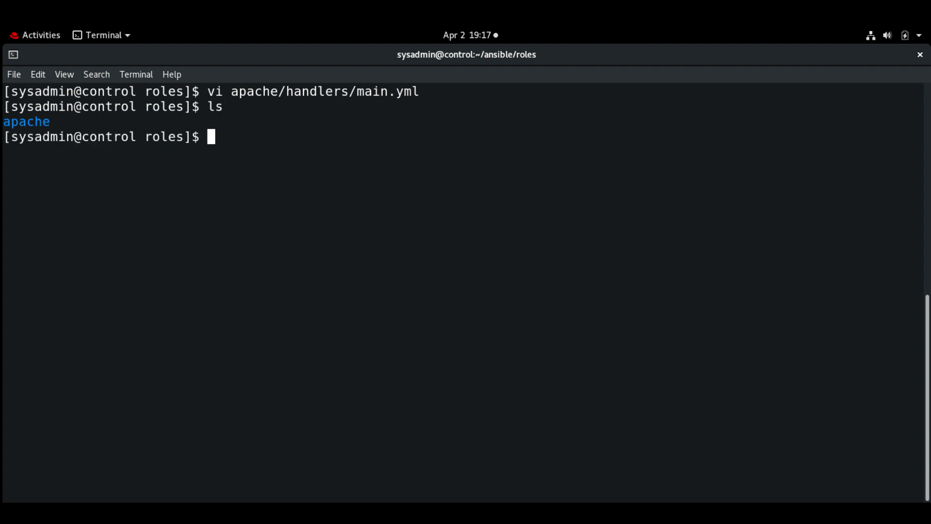
pyautogui.write('vi a')
pyautogui.press('Tab')
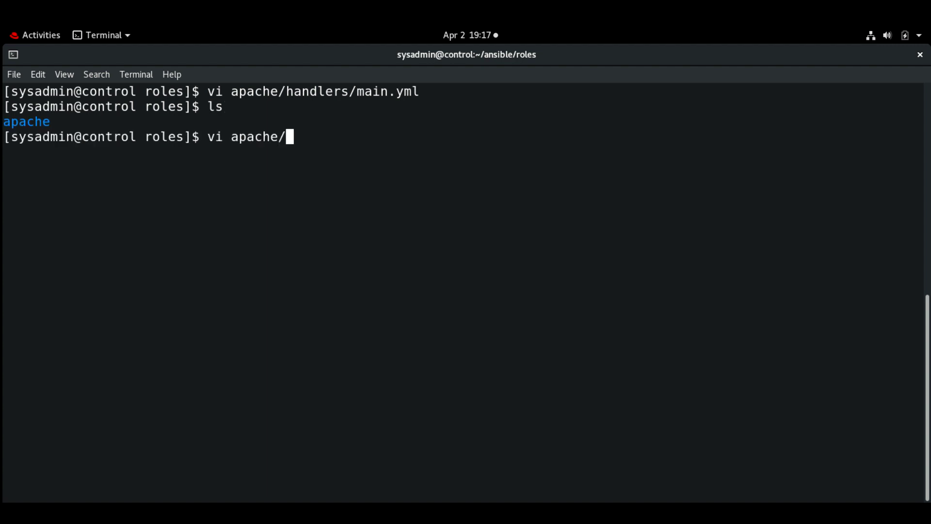
pyautogui.write('ta')
pyautogui.press('Tab')
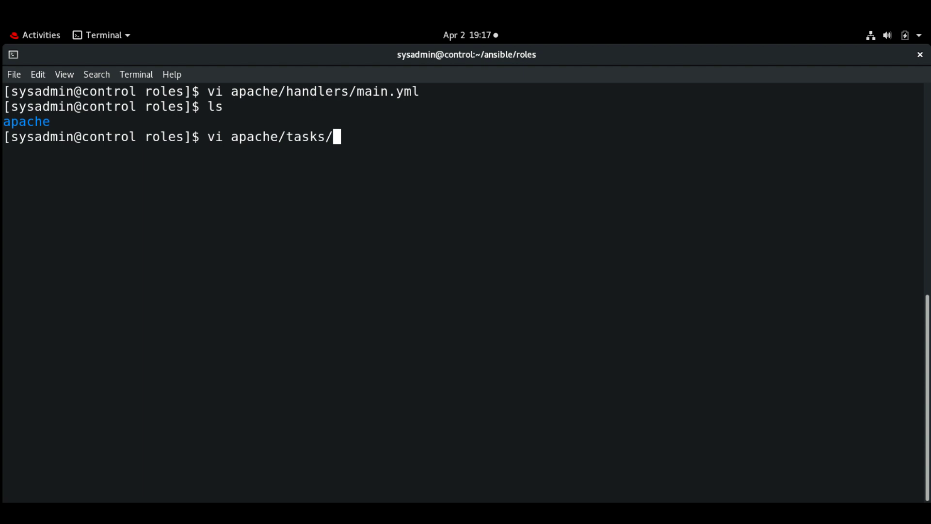
pyautogui.press('Home')
pyautogui.press('Delete')
pyautogui.press('Delete')
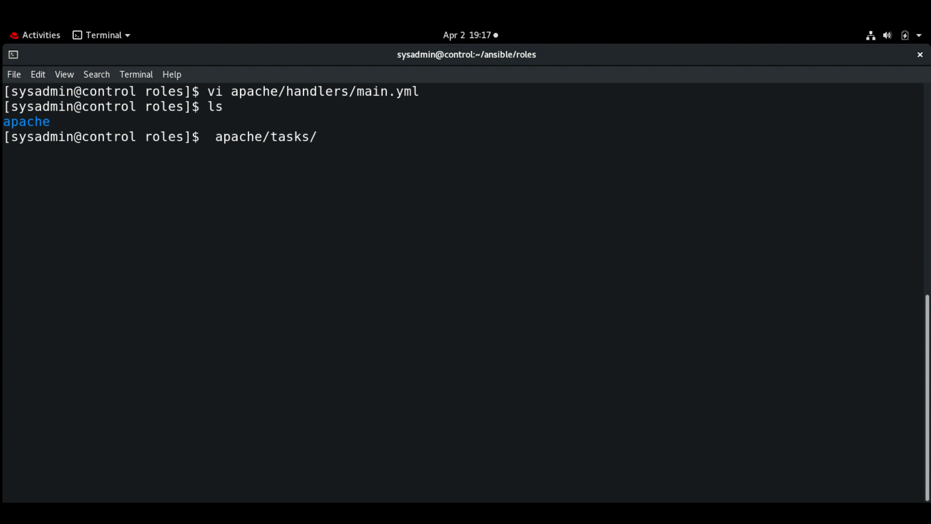
pyautogui.write('ls')
pyautogui.press('Return')
# Step: Recall the listing command and change it to vi apache/tasks/main.yml
pyautogui.press('Up')
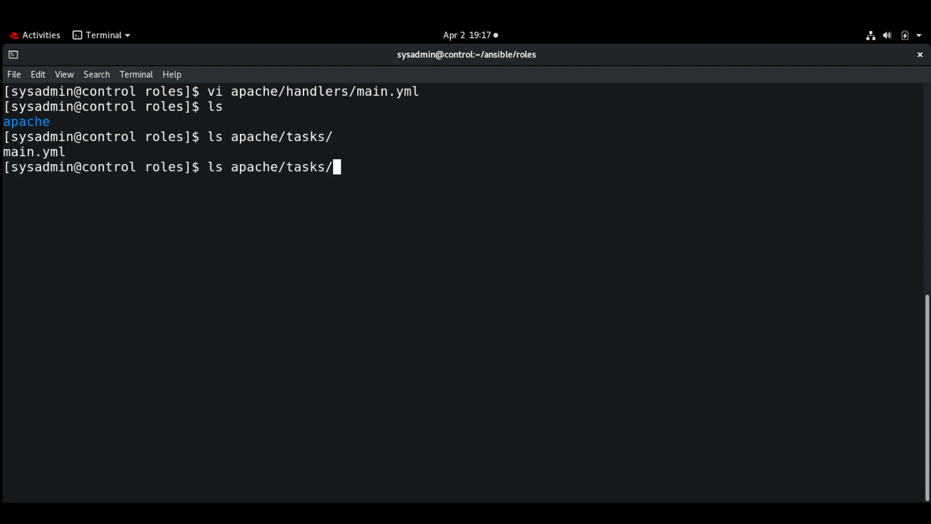
pyautogui.press('Home')
pyautogui.press('Delete')
pyautogui.press('Delete')
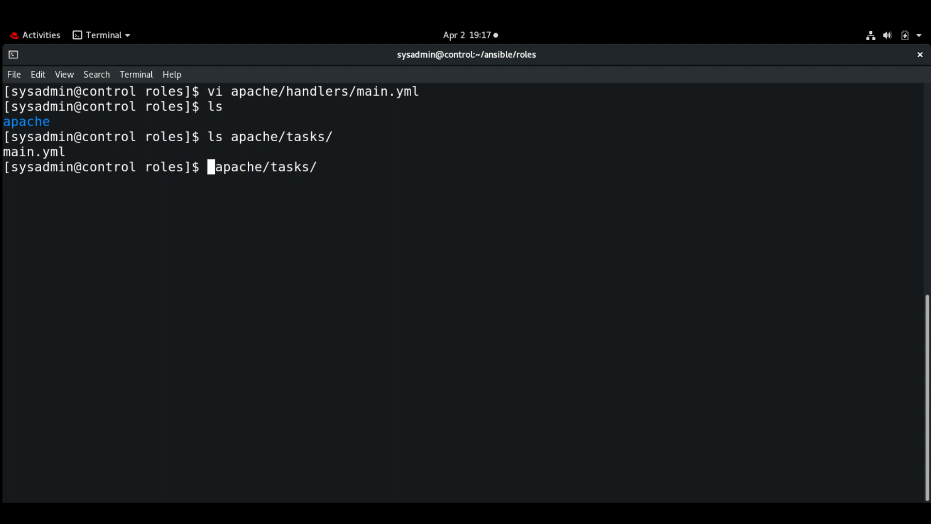
pyautogui.write('vi')
pyautogui.press('End')
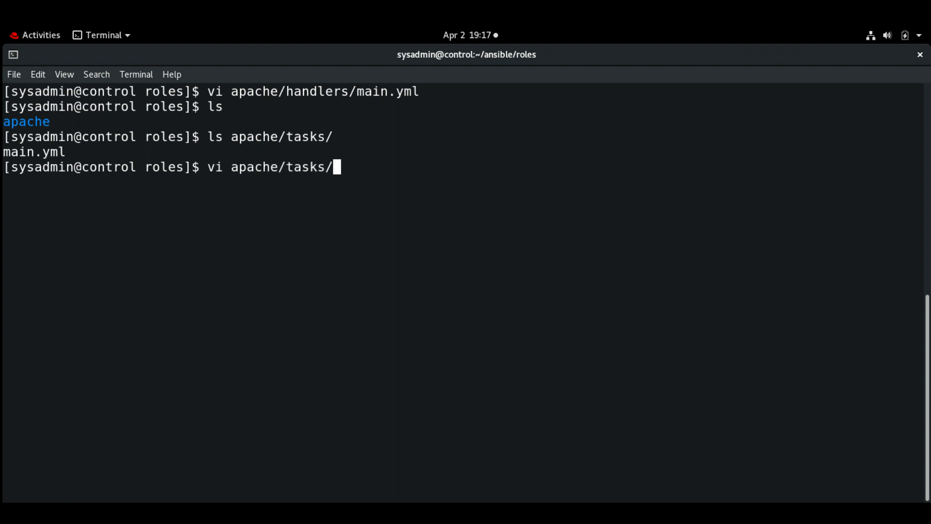
pyautogui.write('ma')
pyautogui.press('Tab')
# Step: Write the Install packages yum task with name "{{ package }}" and state present
pyautogui.press('Return')
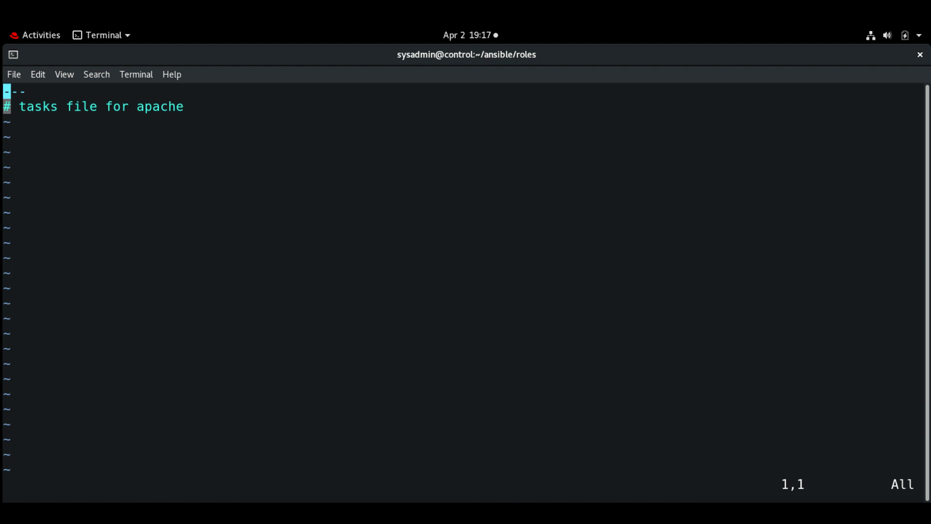
pyautogui.write('jo')
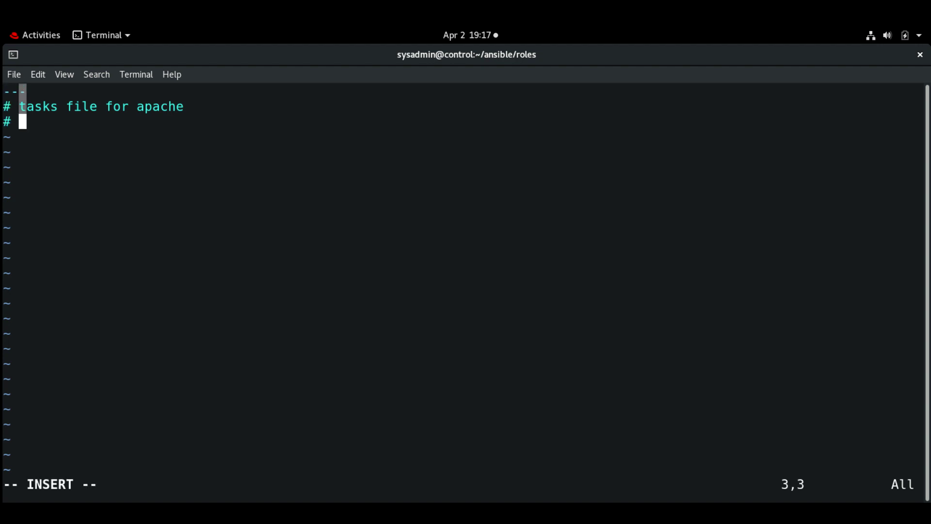
pyautogui.write('#')
pyautogui.press('BackSpace')
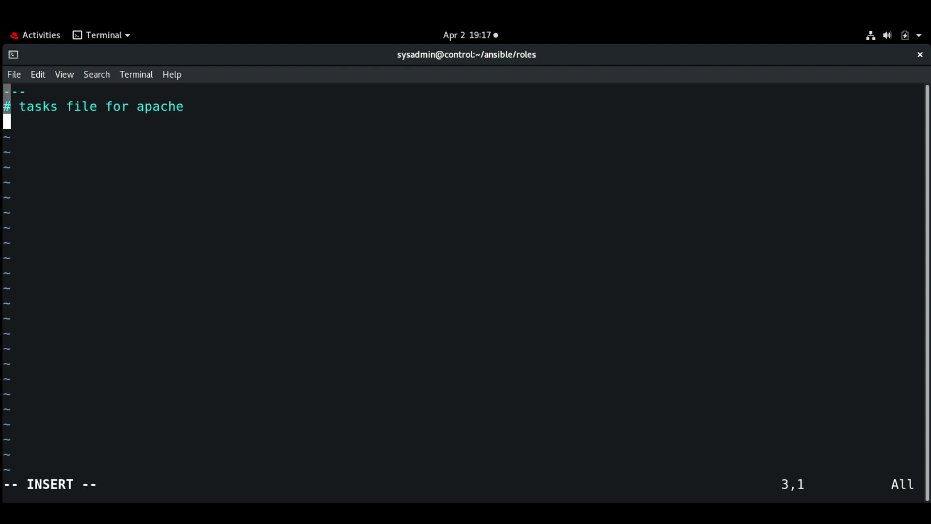
pyautogui.write('- name')
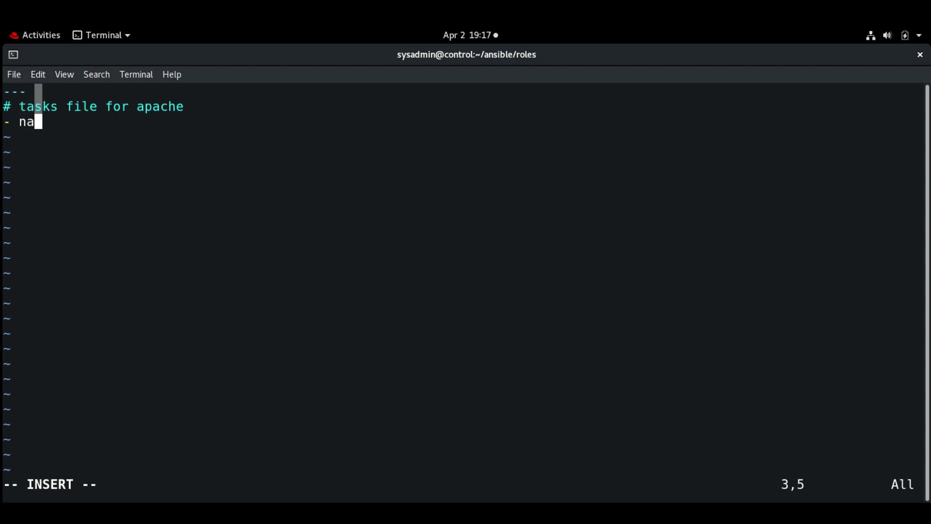
pyautogui.write(': I')
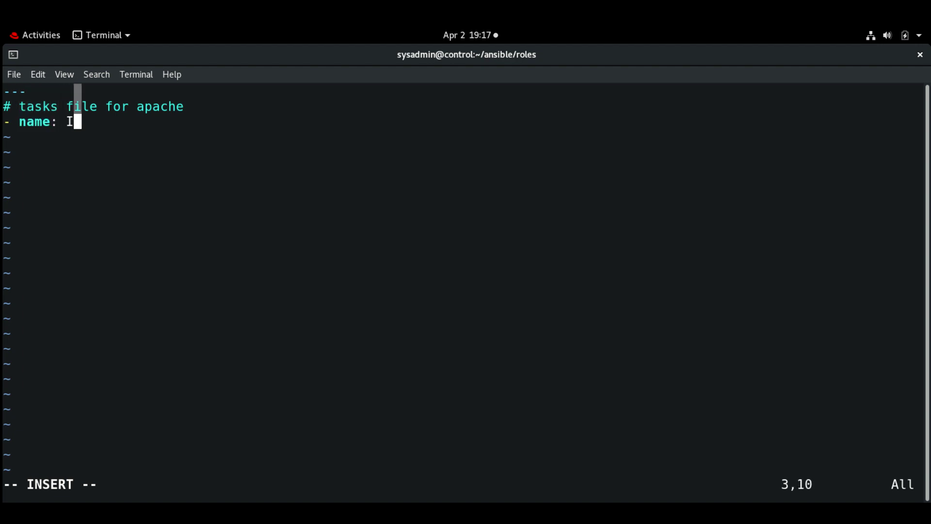
pyautogui.write('nstall packag')
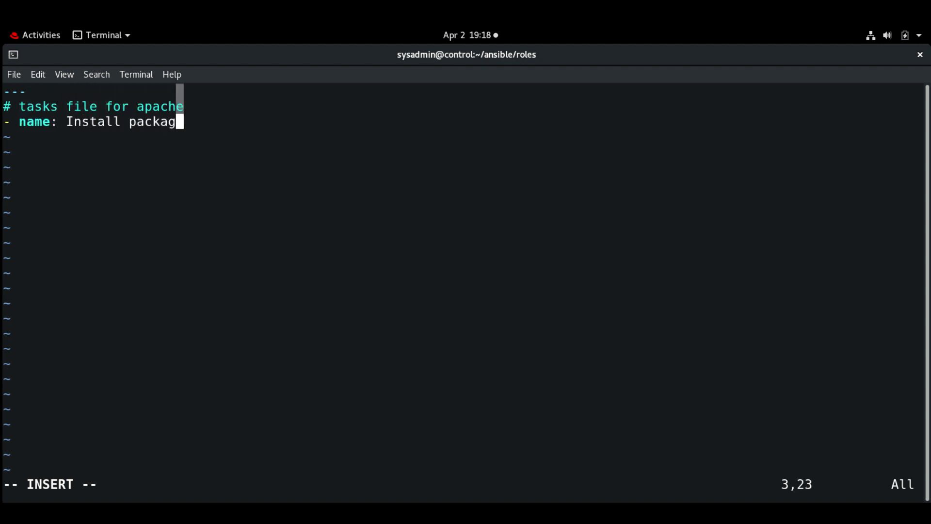
pyautogui.write('es')
pyautogui.press('Return')
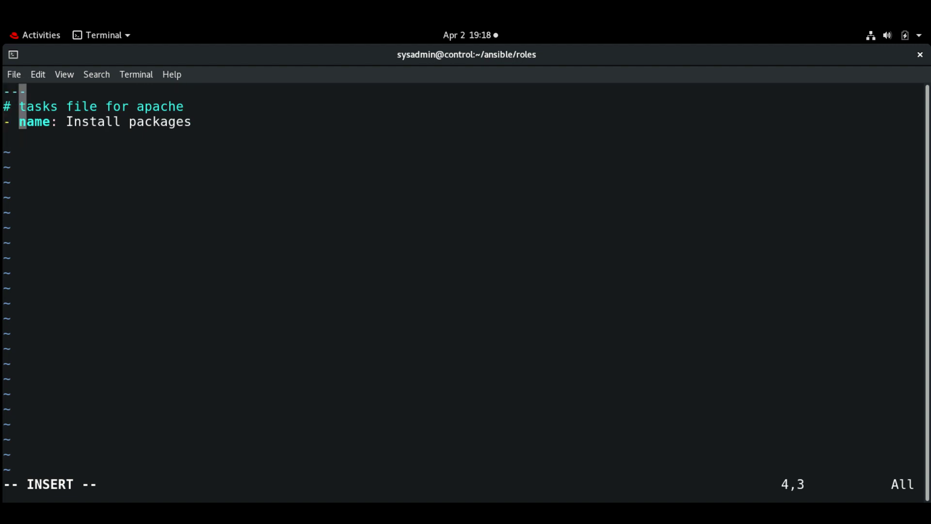
pyautogui.write('yum:')
pyautogui.press('Return')
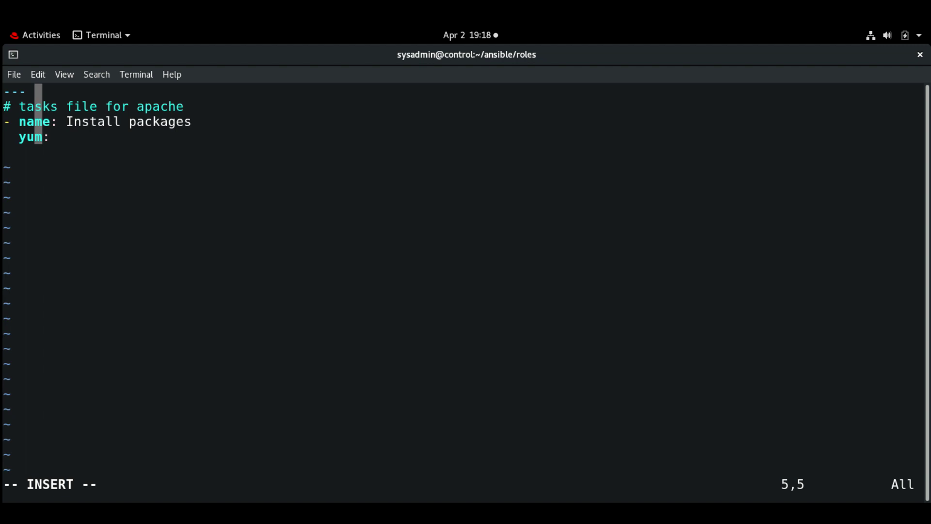
pyautogui.write('name')
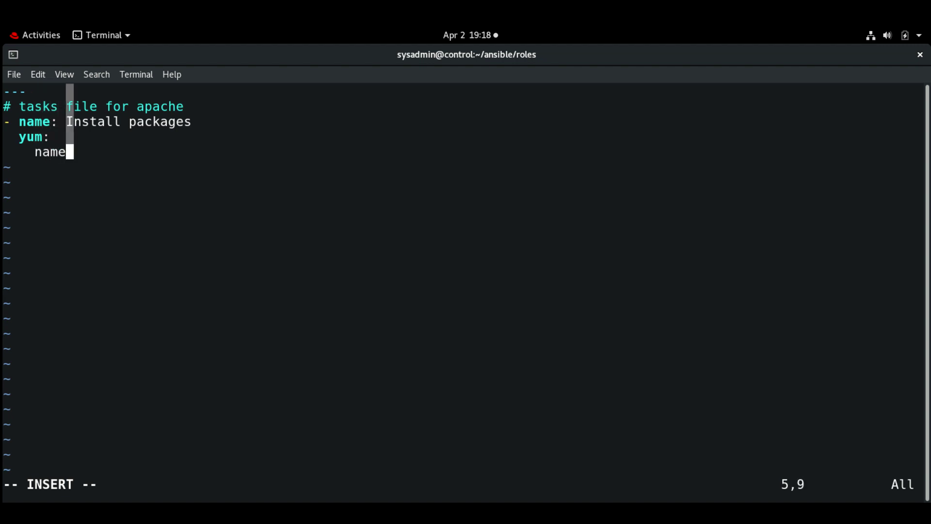
pyautogui.write(': "')
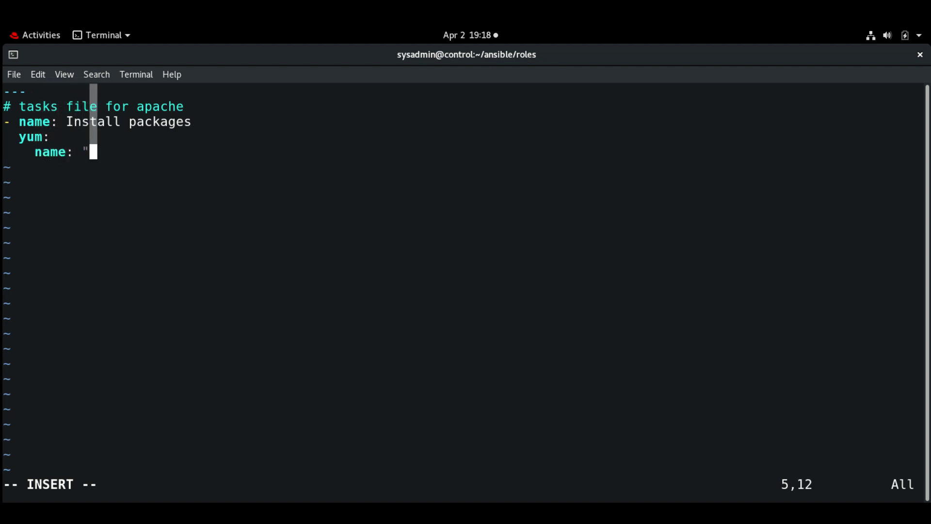
pyautogui.write('{{')
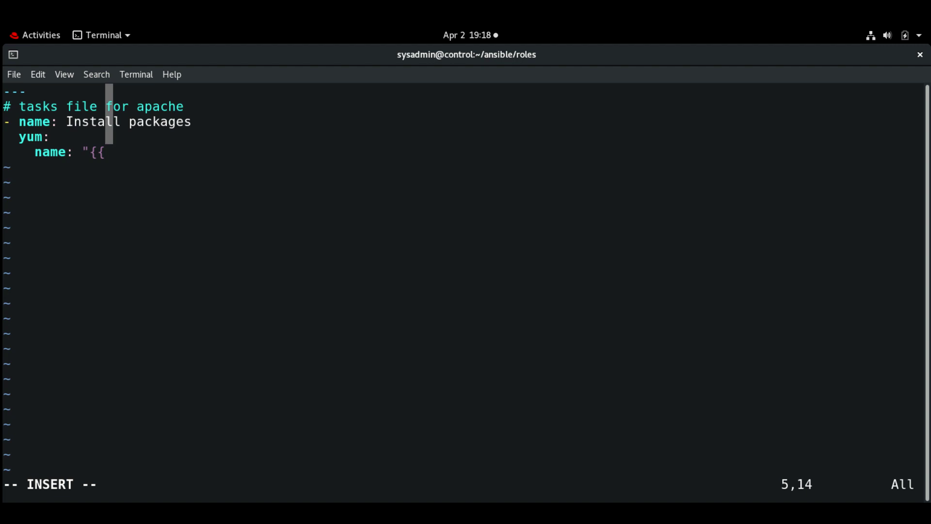
pyautogui.write(' package ')
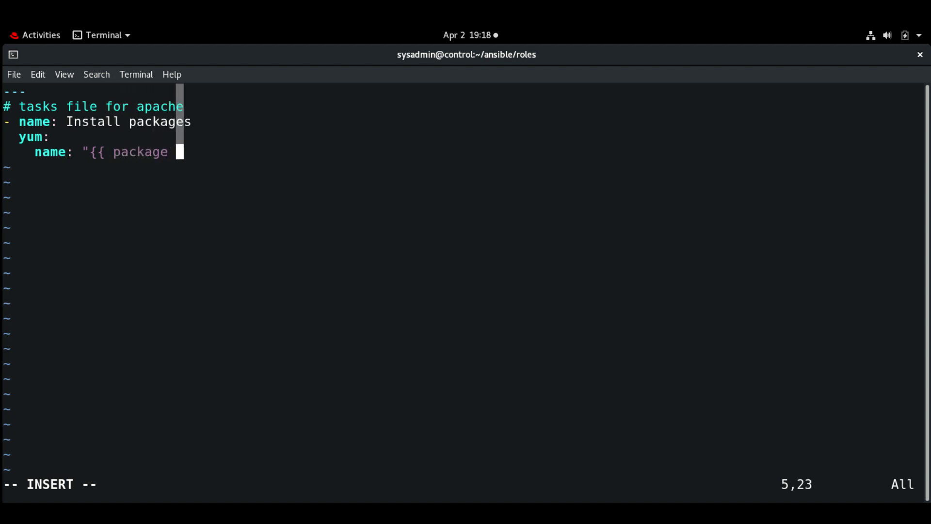
pyautogui.write('}}"')
pyautogui.press('Return')
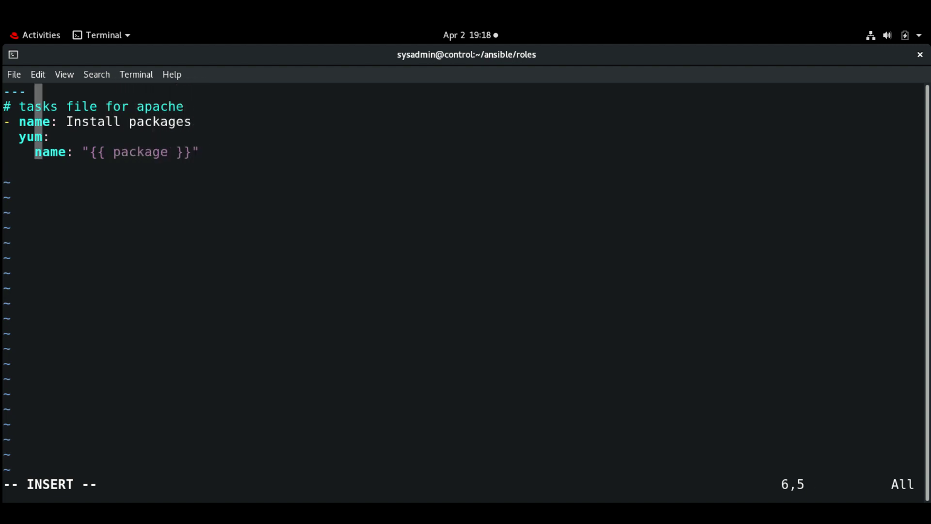
pyautogui.write('state: ')
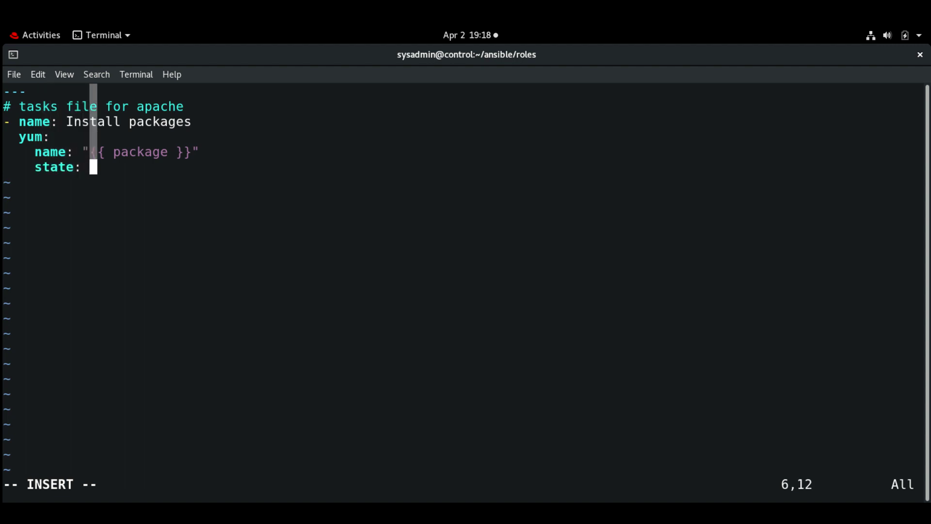
pyautogui.write('present')
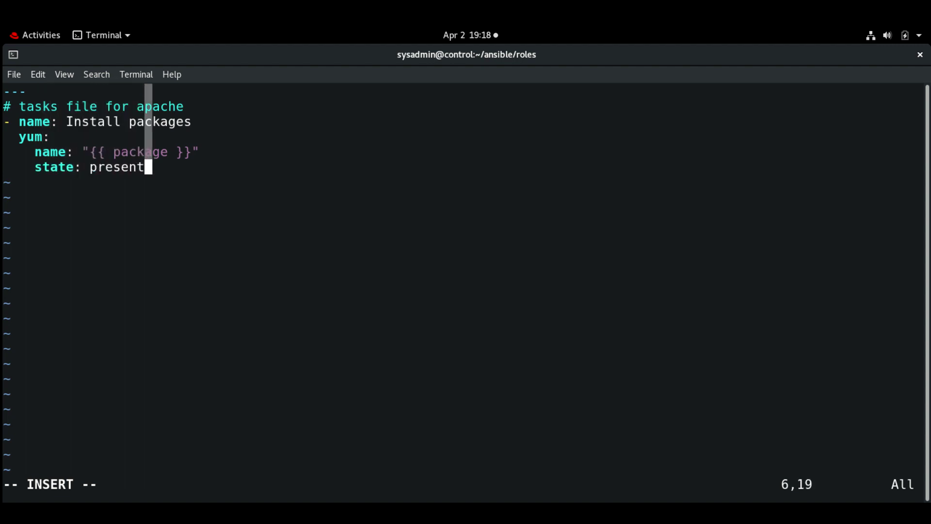
pyautogui.press('Return')
pyautogui.press('BackSpace')
pyautogui.press('BackSpace')
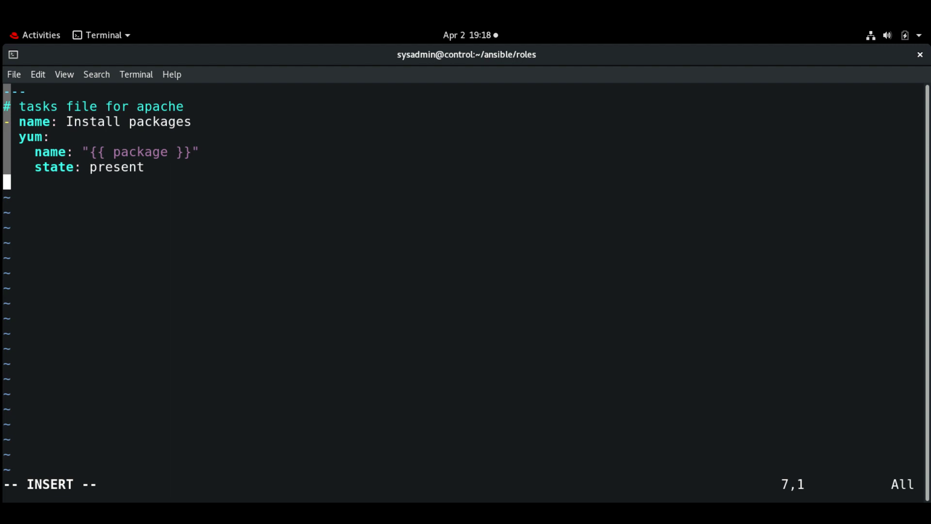
pyautogui.write('- name: ')
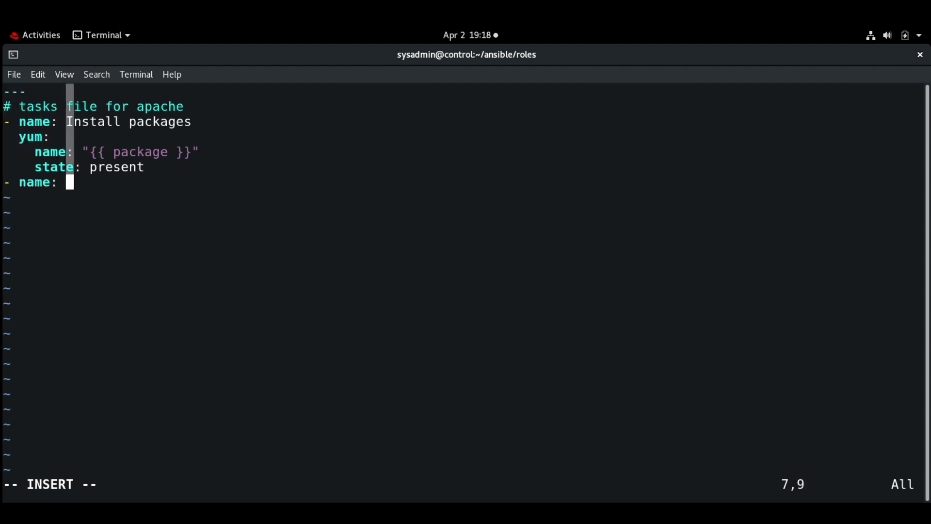
pyautogui.write('start and enable s')
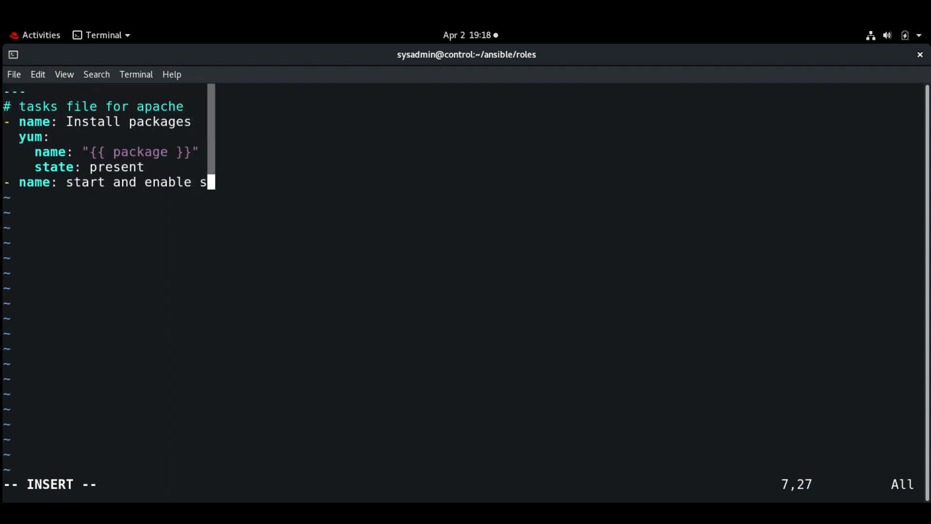
pyautogui.write('ervice')
# Step: Write the 'start and enable service' task: service "{{service}}", state started, enabled yes
pyautogui.press('Return')
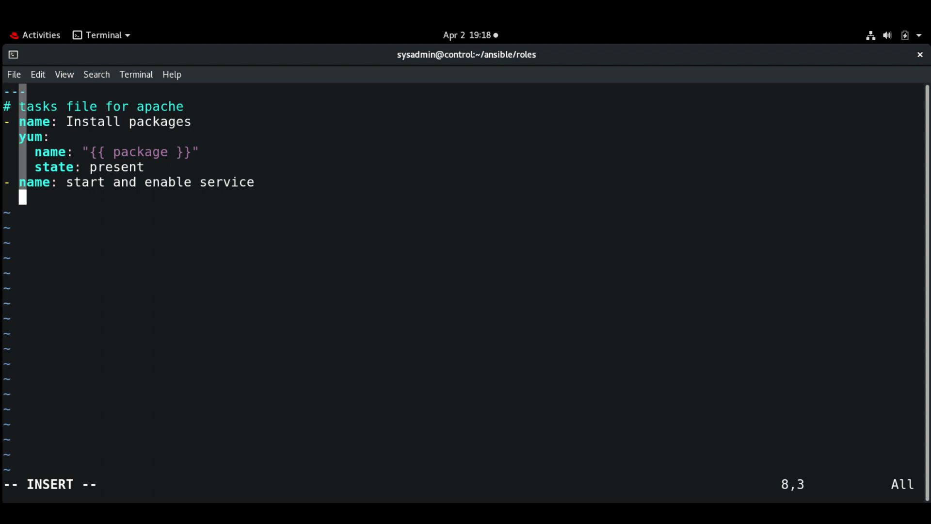
pyautogui.write('service:')
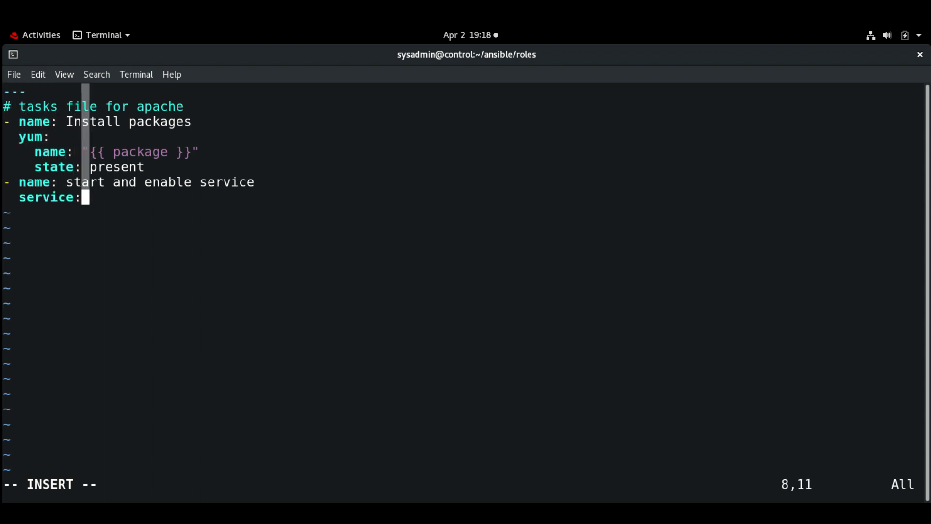
pyautogui.press('Return')
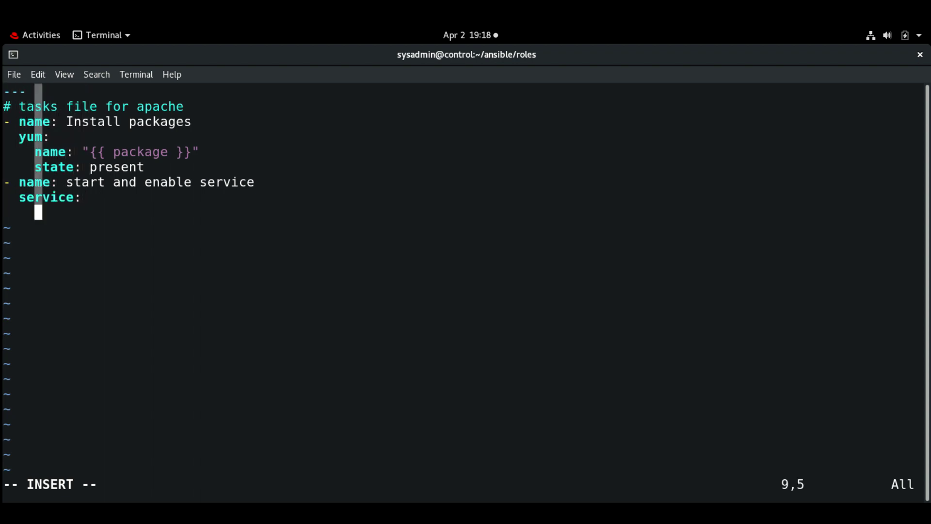
pyautogui.write('name: "')
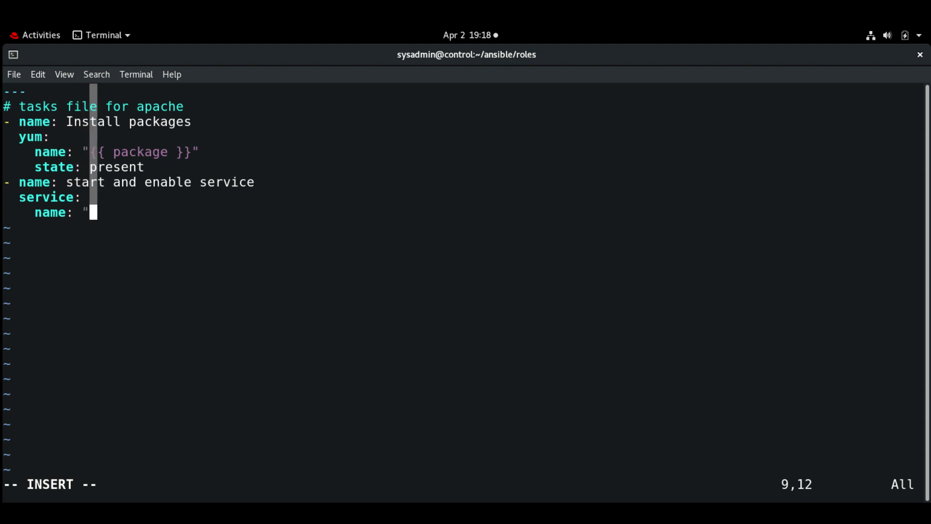
pyautogui.write('{{s')
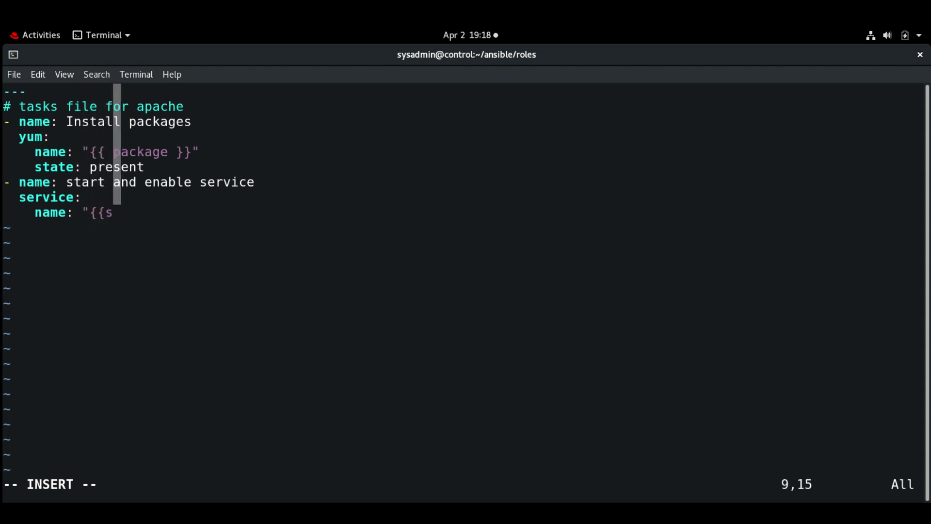
pyautogui.write('ervice')
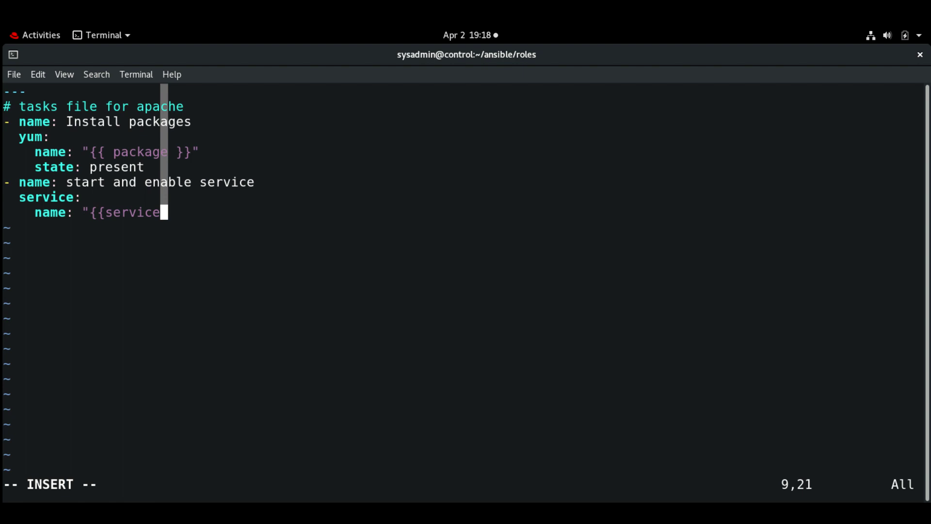
pyautogui.write('}}"')
pyautogui.press('Return')
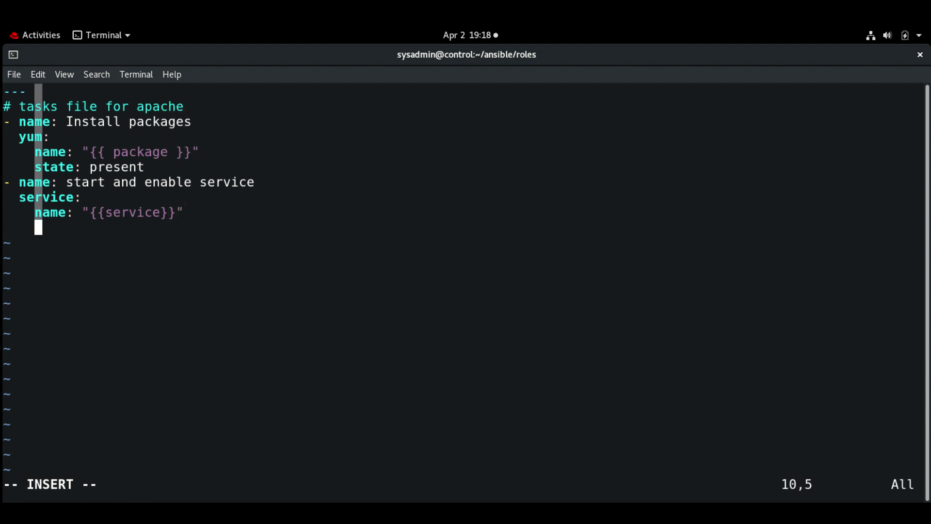
pyautogui.write('state: ')
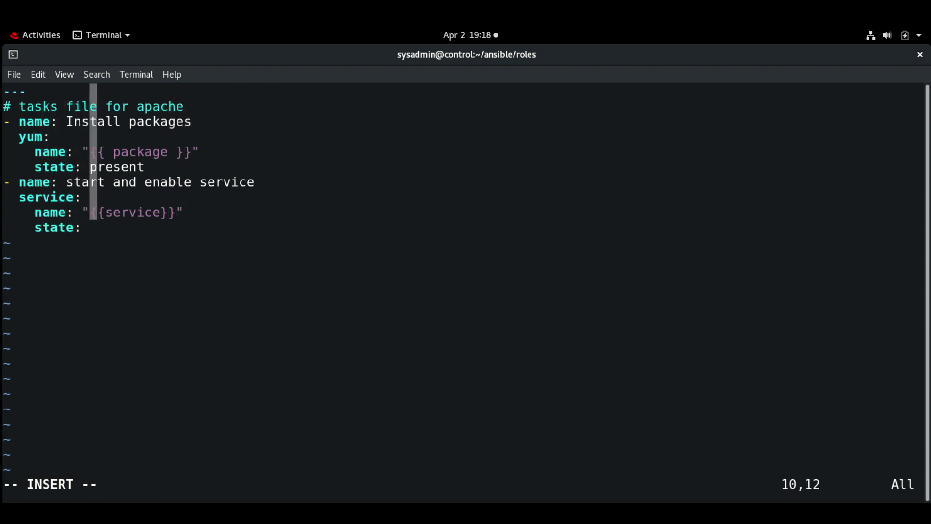
pyautogui.write('started')
pyautogui.press('Return')
pyautogui.write('e')
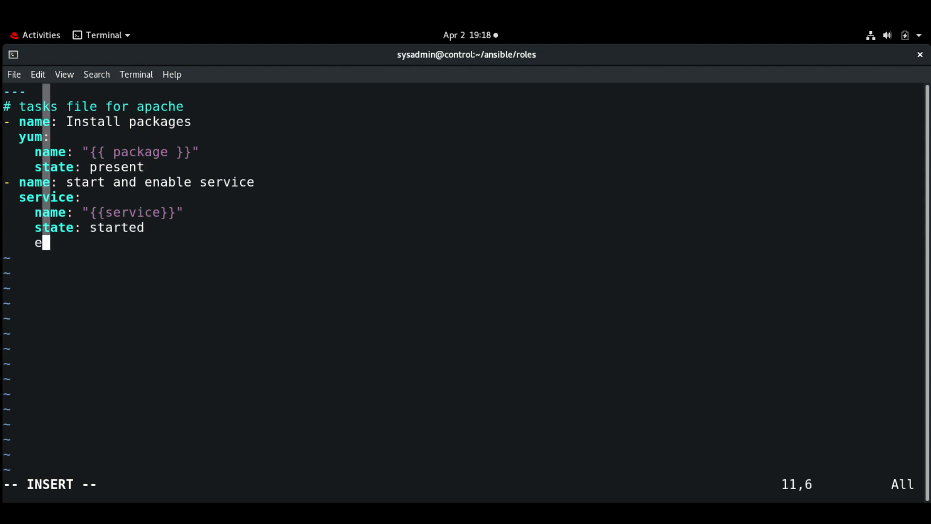
pyautogui.write('nabled: yes')
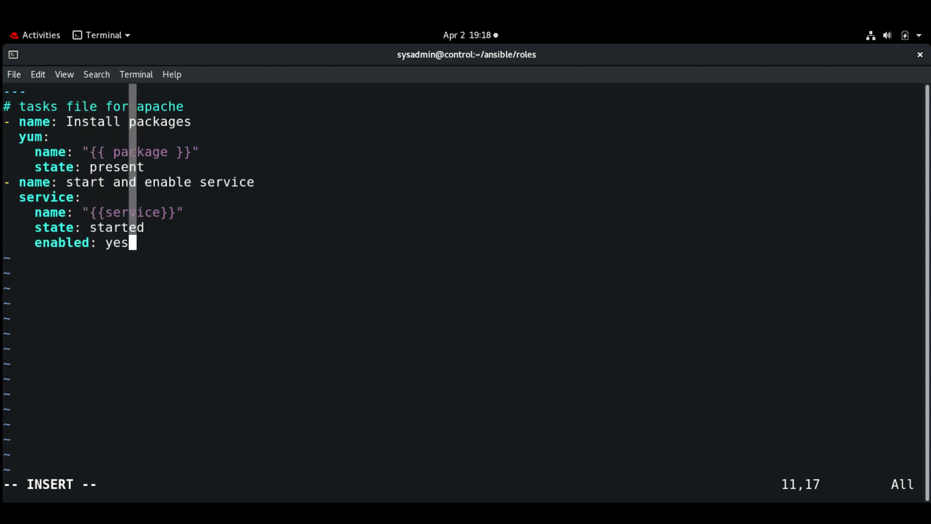
pyautogui.press('Return')
pyautogui.press('BackSpace')
pyautogui.press('BackSpace')
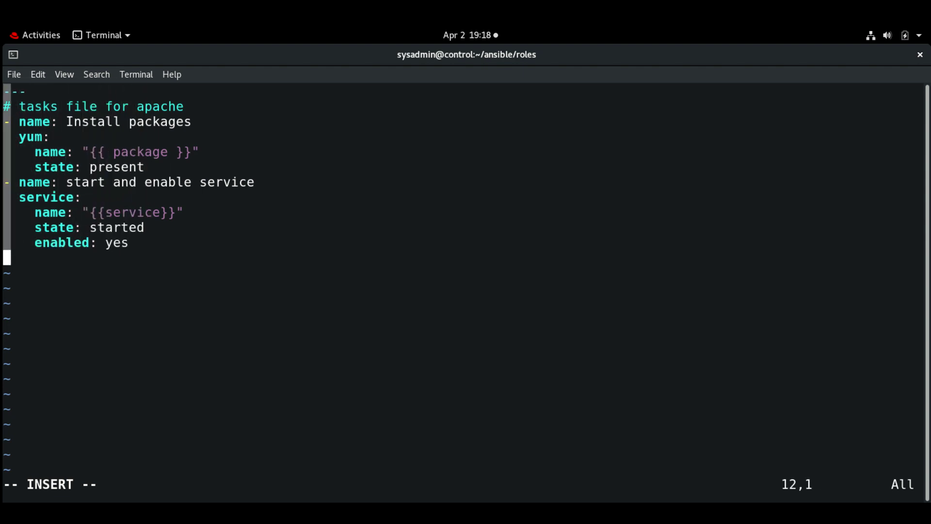
pyautogui.write('- name')
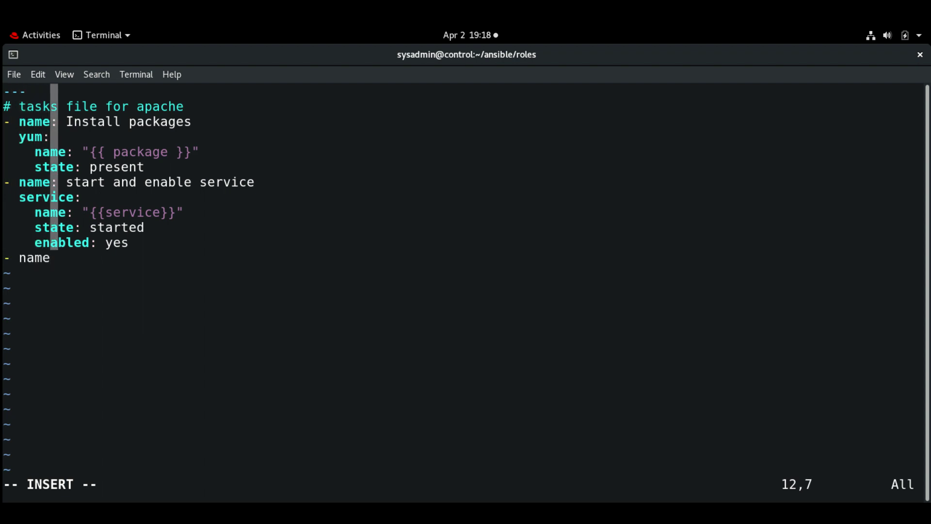
pyautogui.write(': All')
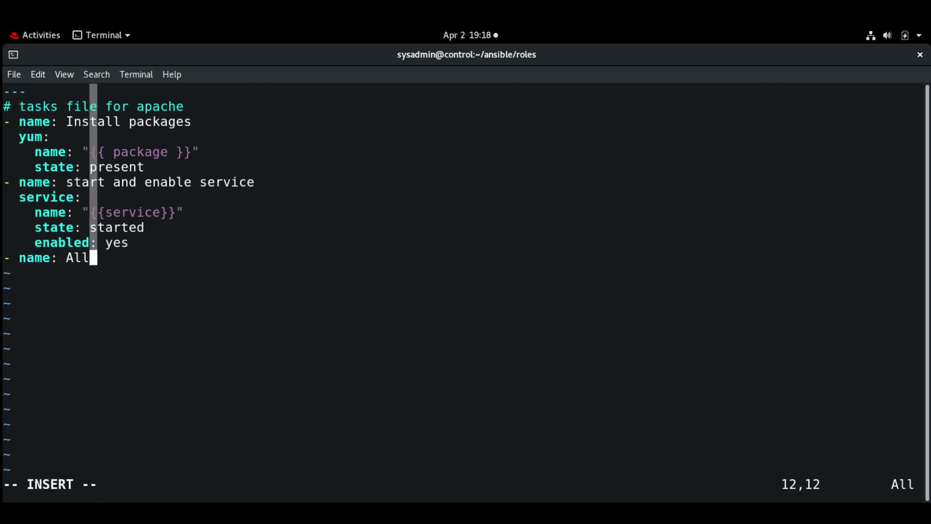
pyautogui.write('ow fire')
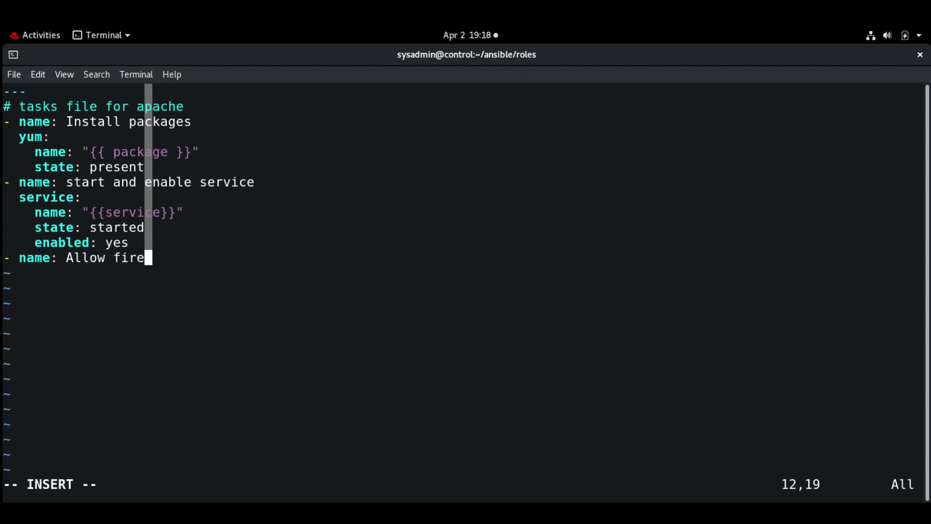
pyautogui.write('wall services')
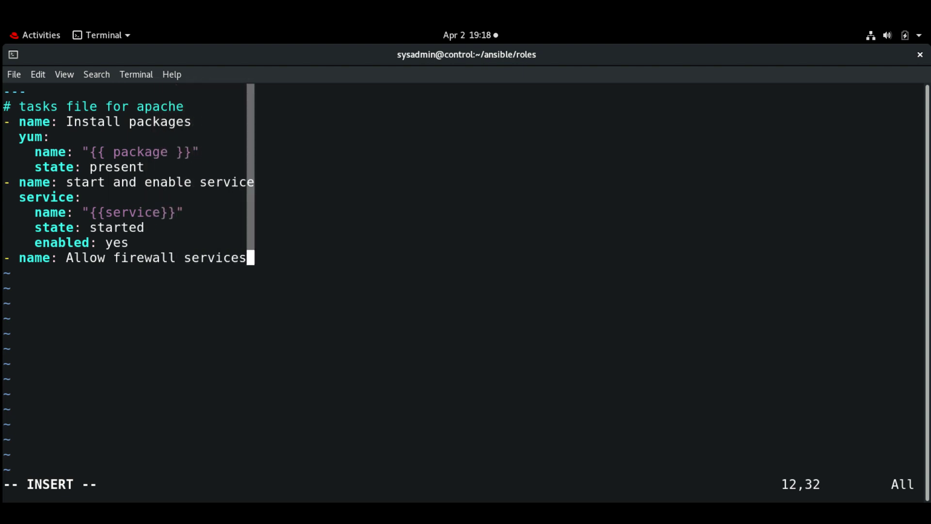
# Step: Write the Allow firewall services firewalld task with service "{{item}}" and state enabled
pyautogui.press('Return')
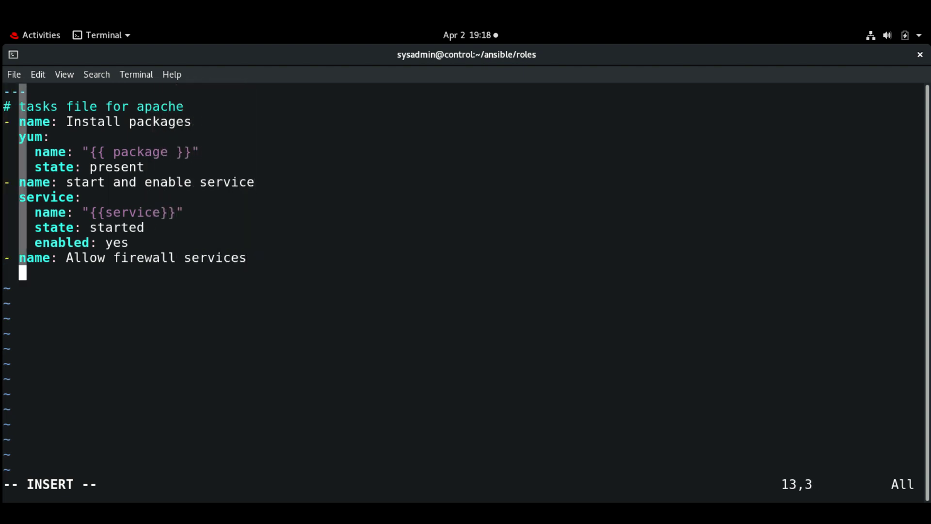
pyautogui.write('firewalld:')
pyautogui.press('Return')
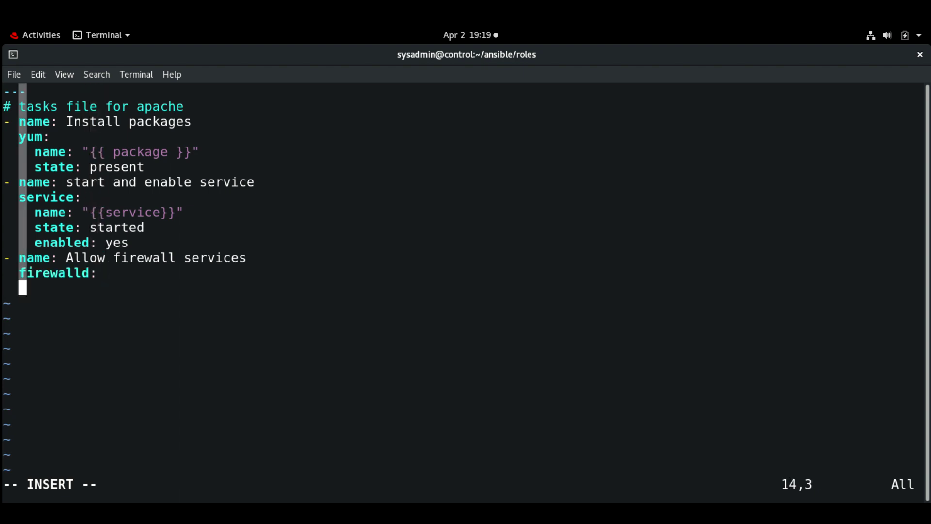
pyautogui.write('ser')
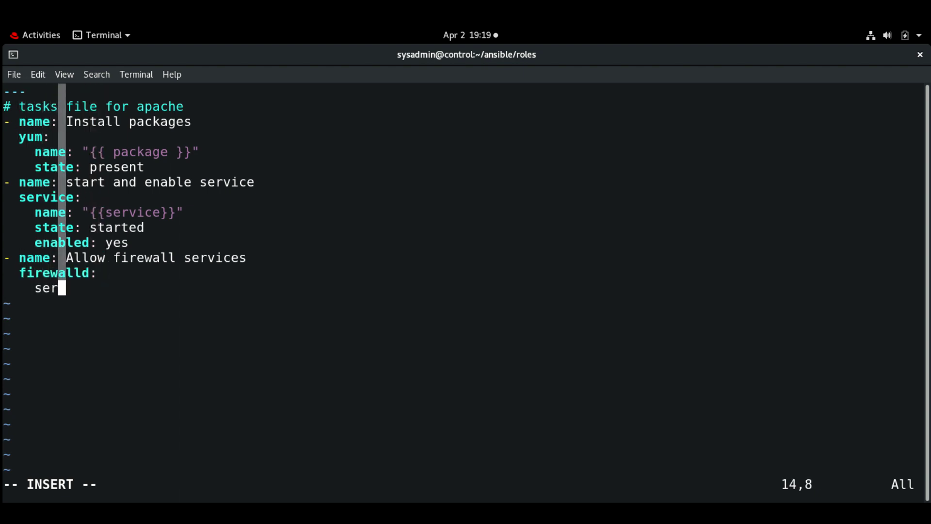
pyautogui.write('vice:')
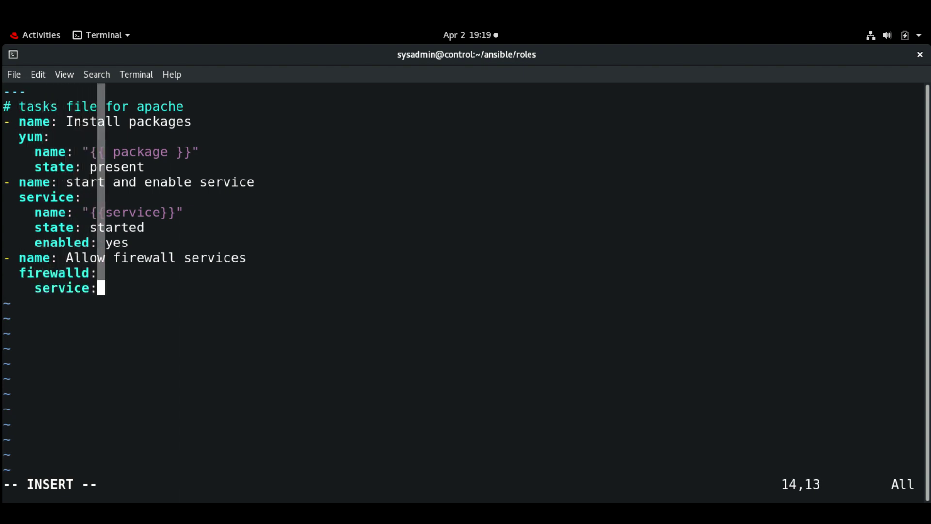
pyautogui.write(' "')
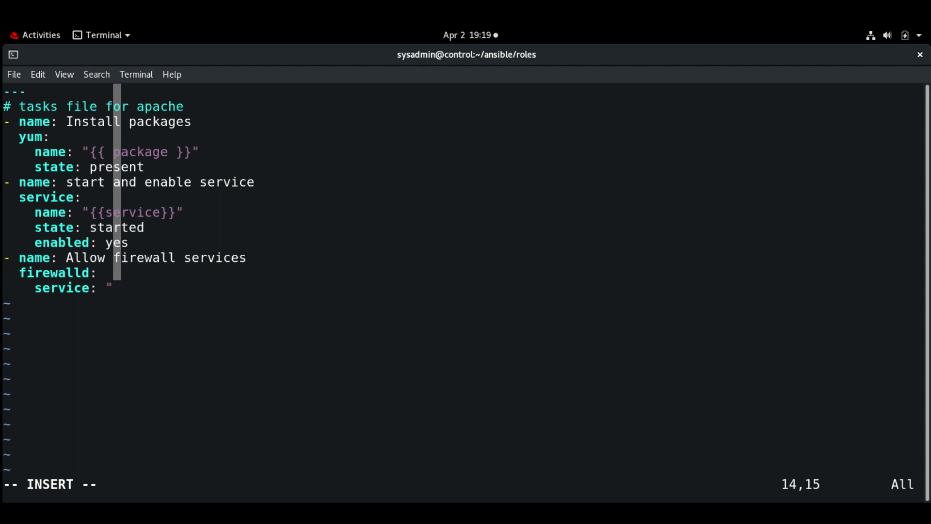
pyautogui.write('{{')
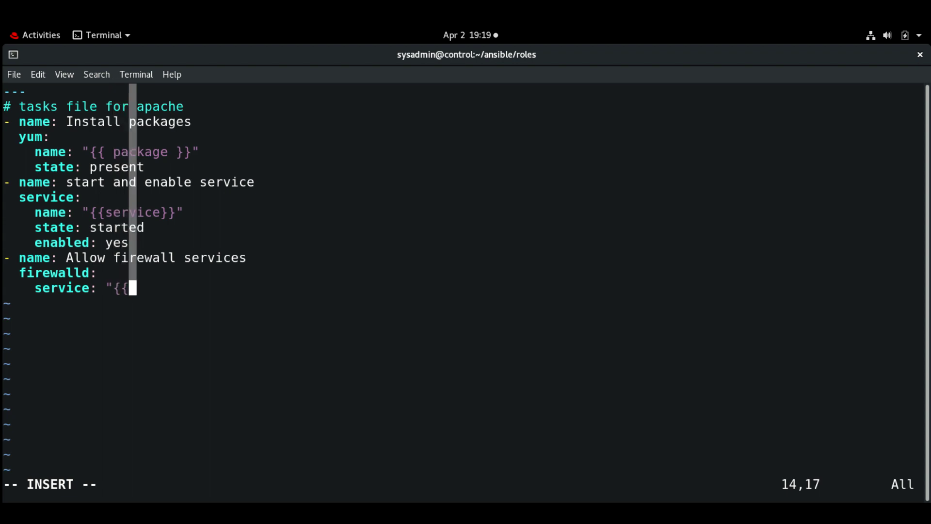
pyautogui.write('item}}')
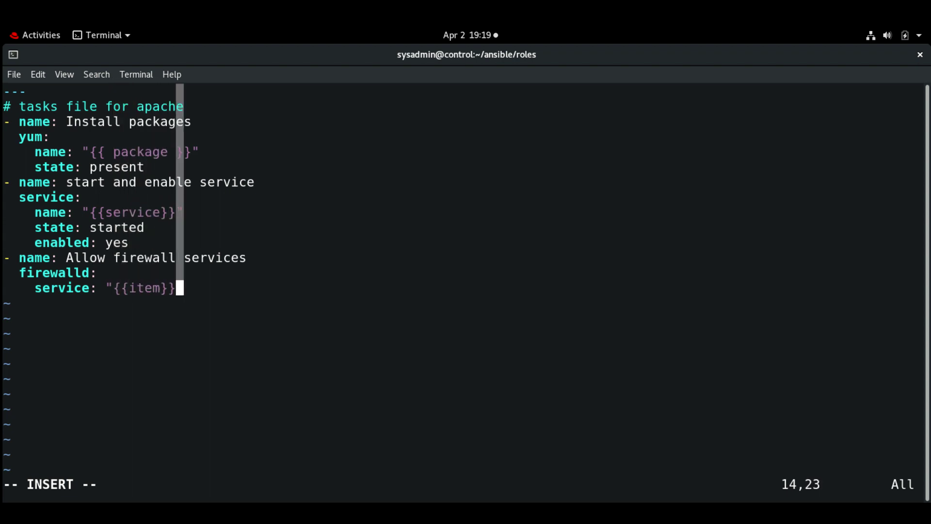
pyautogui.write('"')
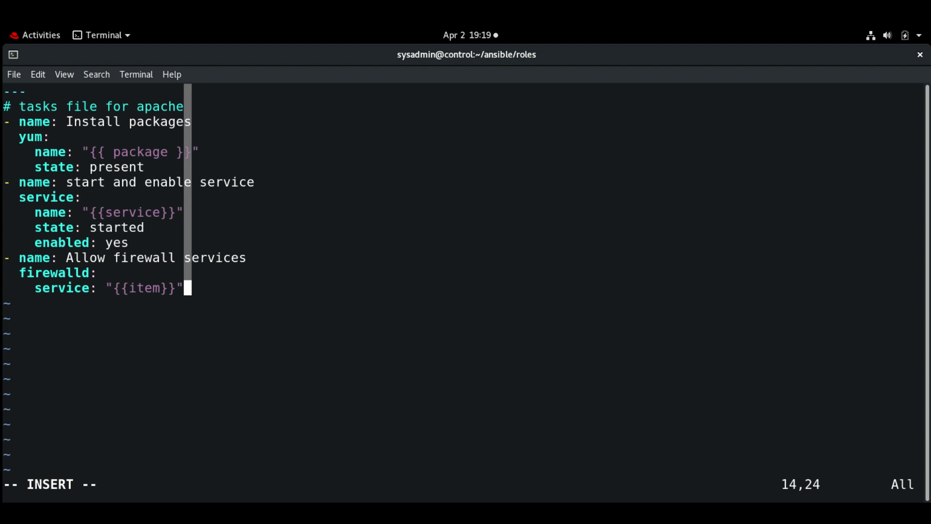
pyautogui.press('Return')
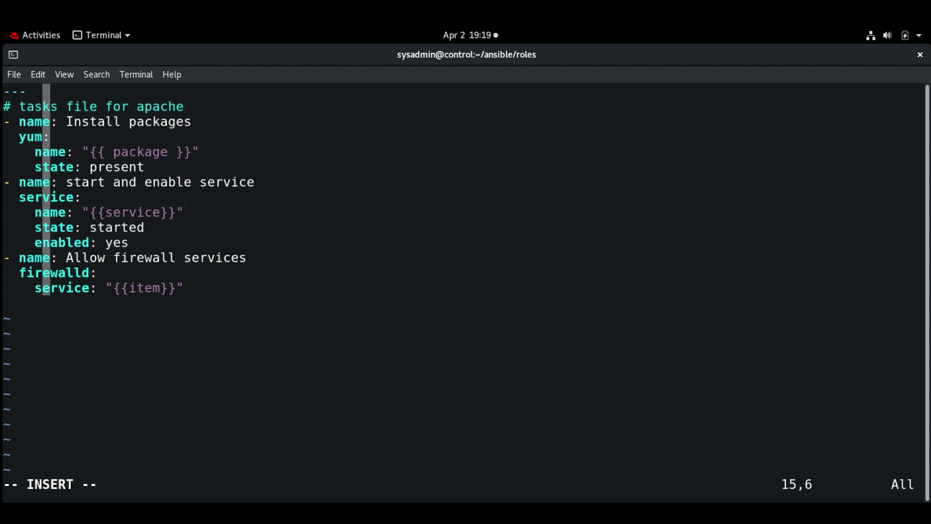
pyautogui.press('BackSpace')
pyautogui.write('st')
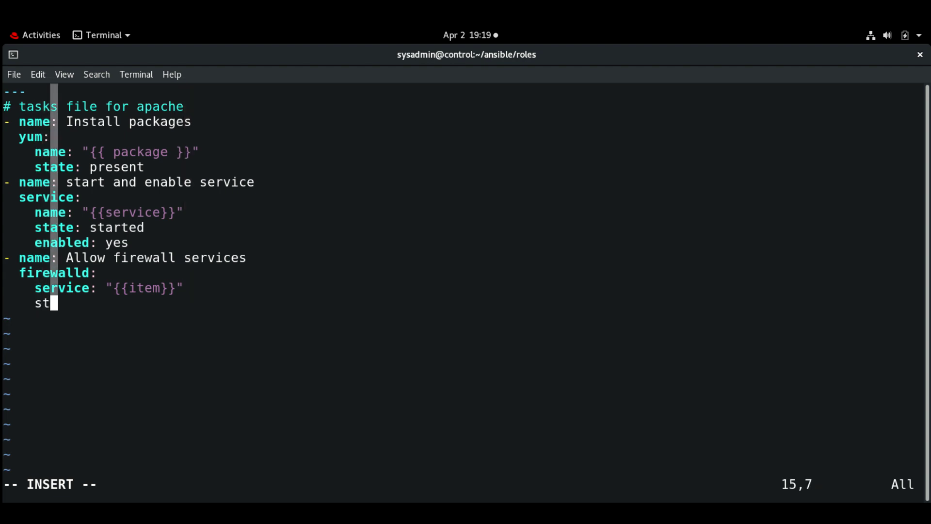
pyautogui.write('ate: ')
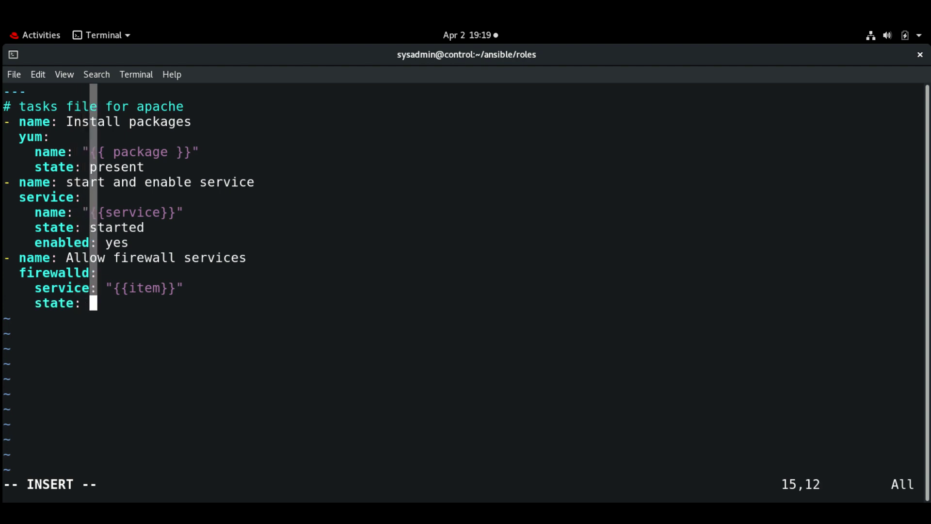
pyautogui.write('enabled')
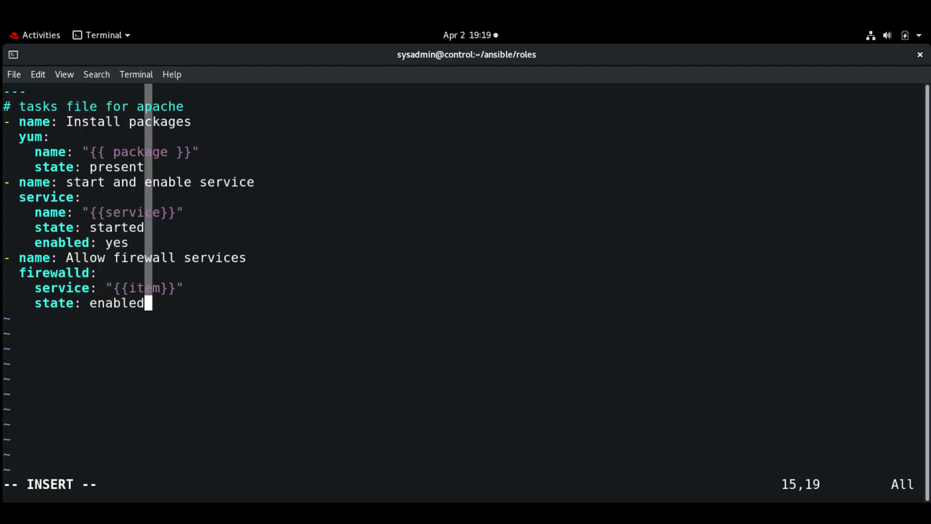
# Step: Add immediate yes, permanent yes and loop "{{firewall_srv}}", then start a new task line
pyautogui.press('Return')
pyautogui.write('immedi')
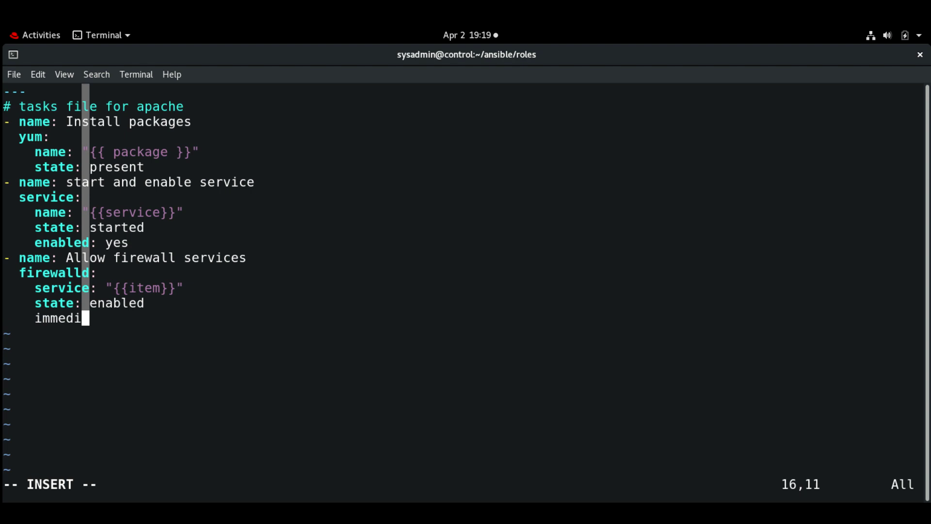
pyautogui.write('date: yes')
pyautogui.press('Return')
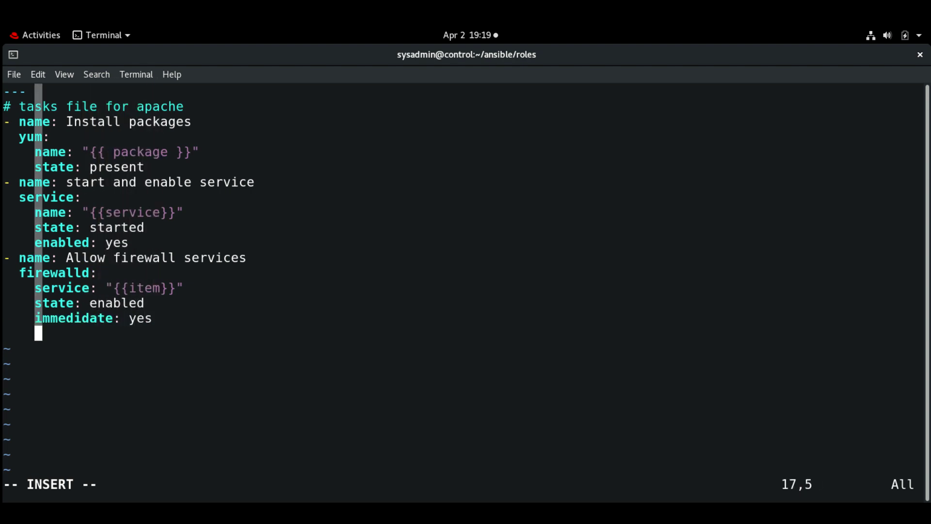
pyautogui.write('perman')
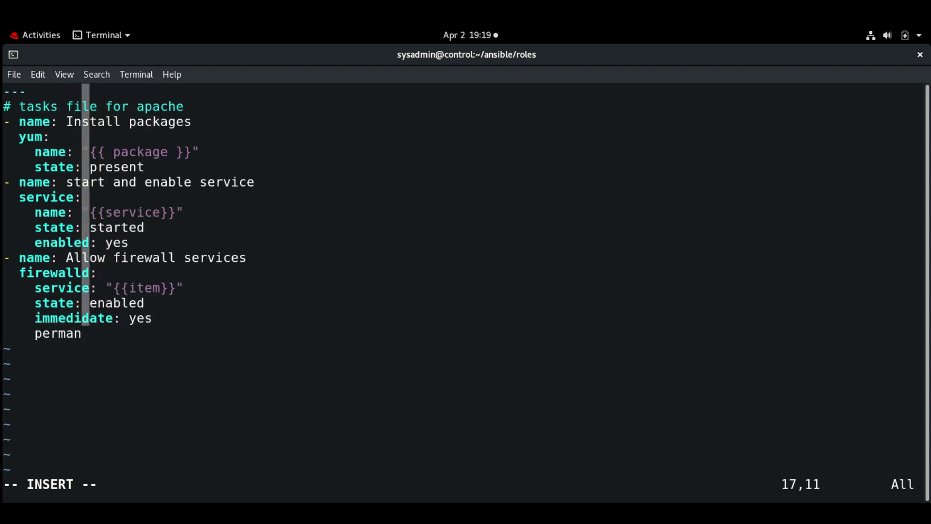
pyautogui.write('ent: ')
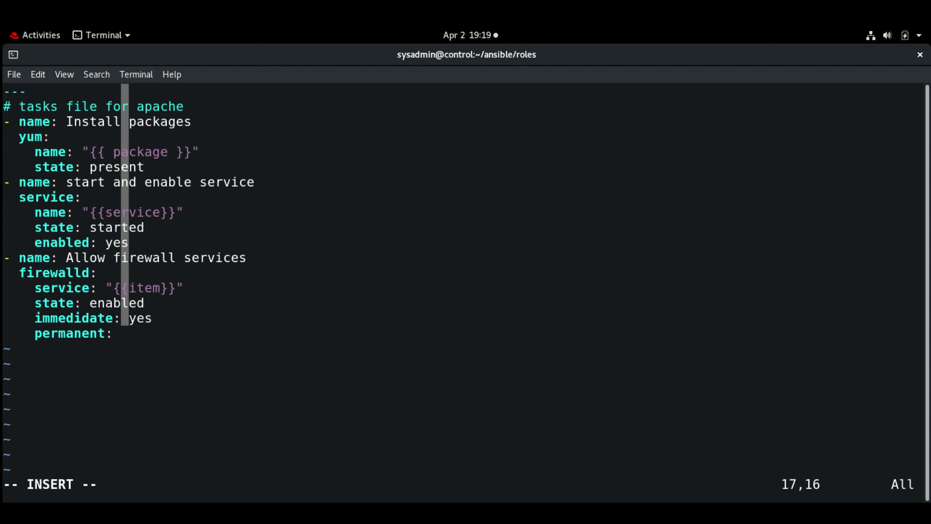
pyautogui.write('yes')
pyautogui.press('Return')
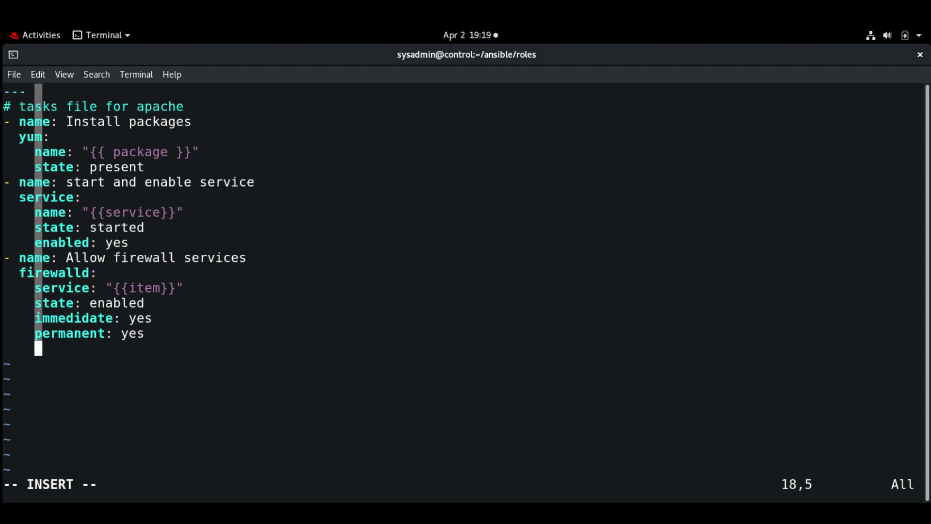
pyautogui.press('BackSpace')
pyautogui.press('BackSpace')
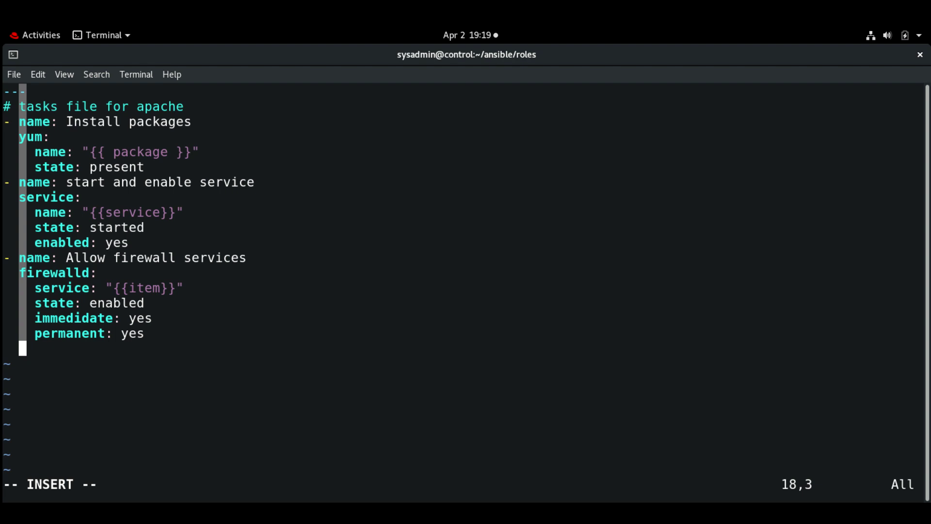
pyautogui.write('loop')
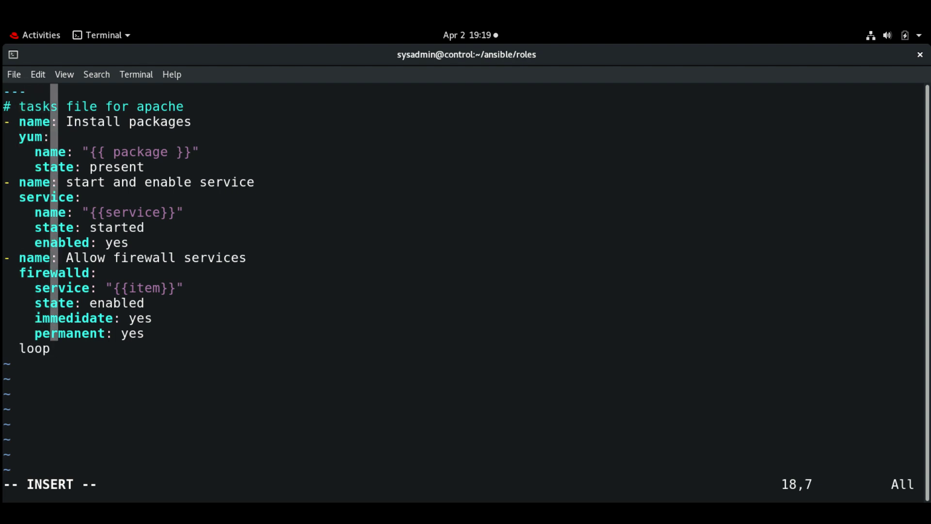
pyautogui.write(':')
pyautogui.press('Return')
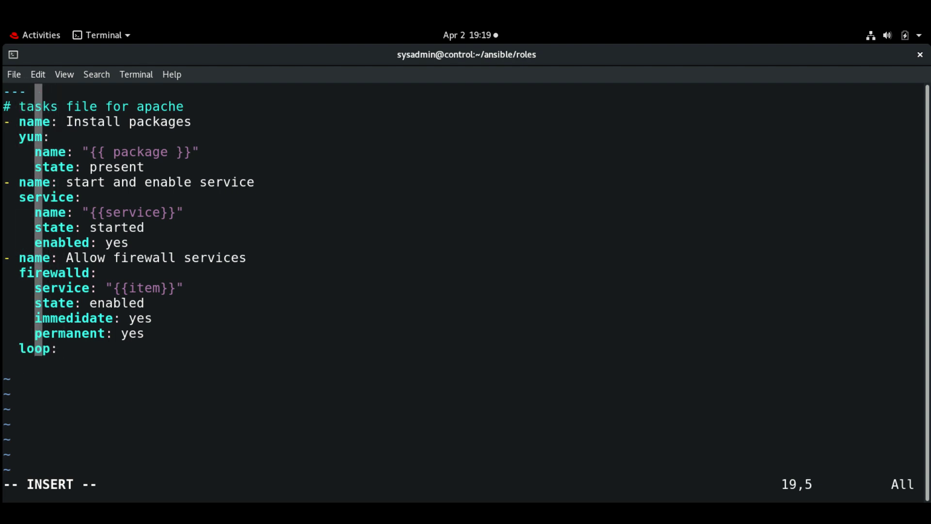
pyautogui.write('"')
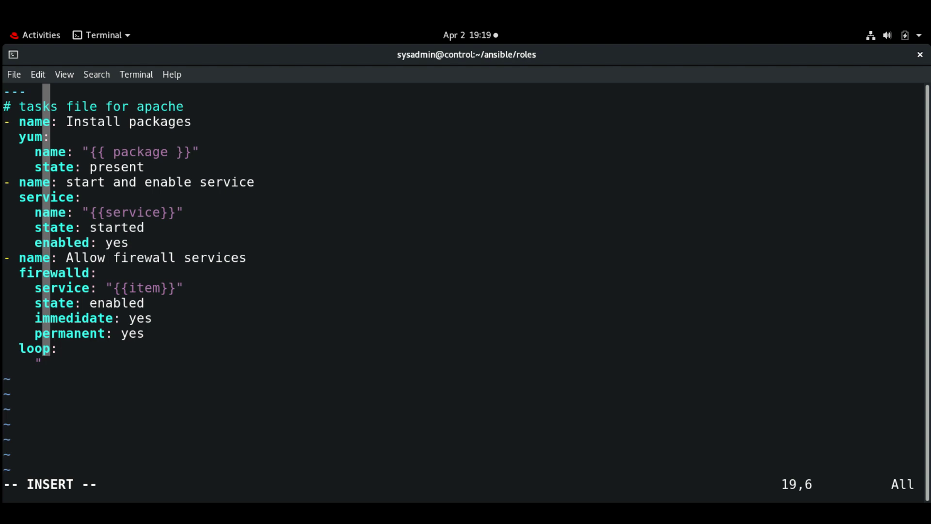
pyautogui.write('{{fi')
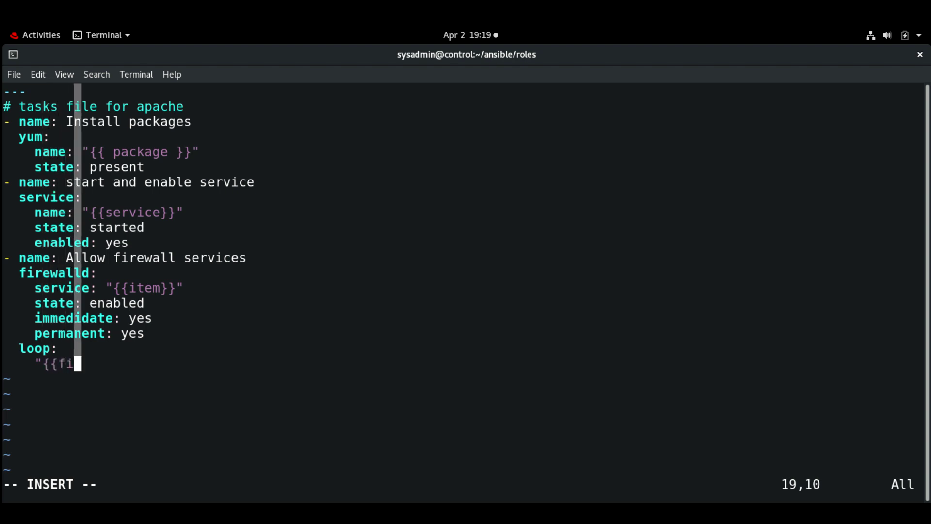
pyautogui.write('rewall_srv')
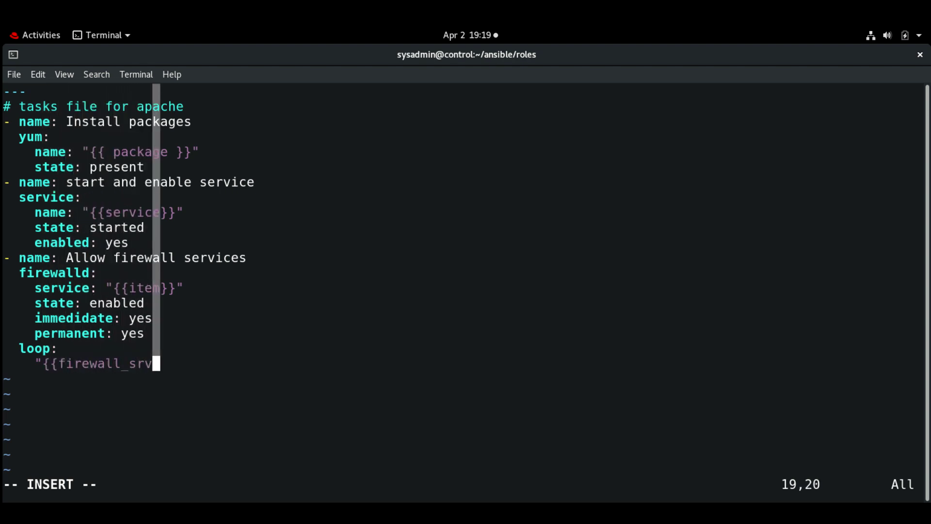
pyautogui.write('}}')
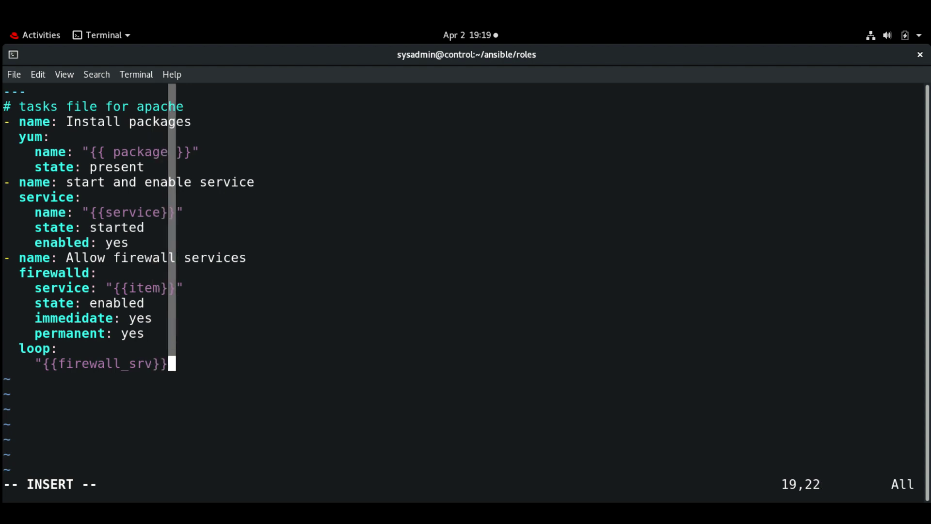
pyautogui.write('"')
pyautogui.press('Return')
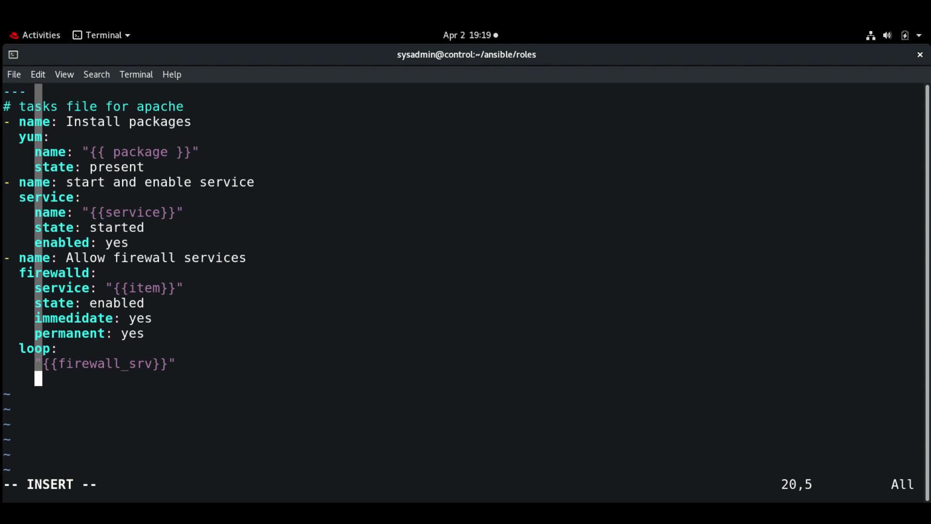
pyautogui.press('BackSpace')
pyautogui.press('BackSpace')
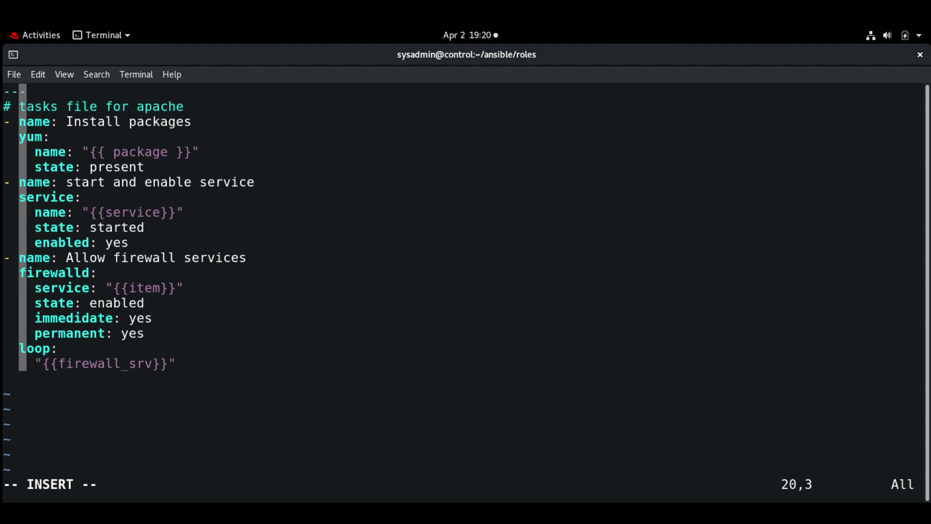
pyautogui.press('BackSpace')
pyautogui.press('BackSpace')
pyautogui.write('-')
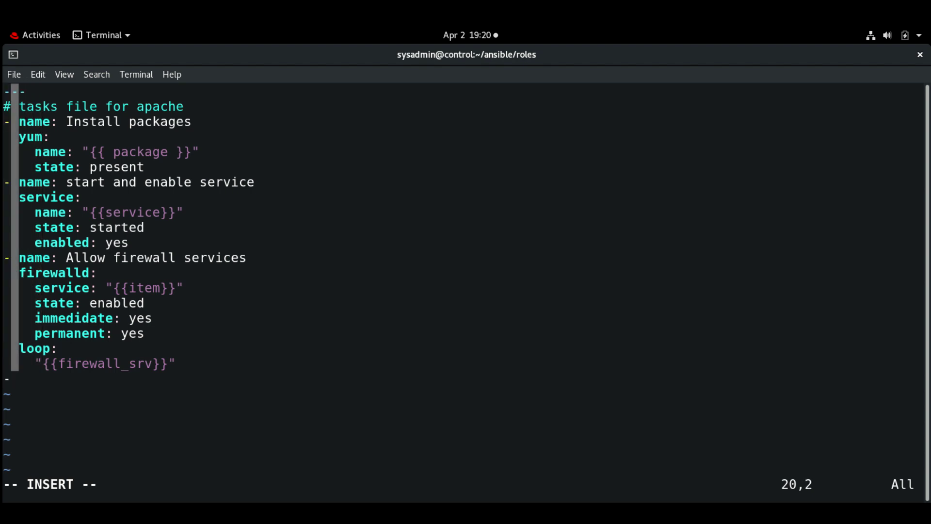
pyautogui.write(' name: ')
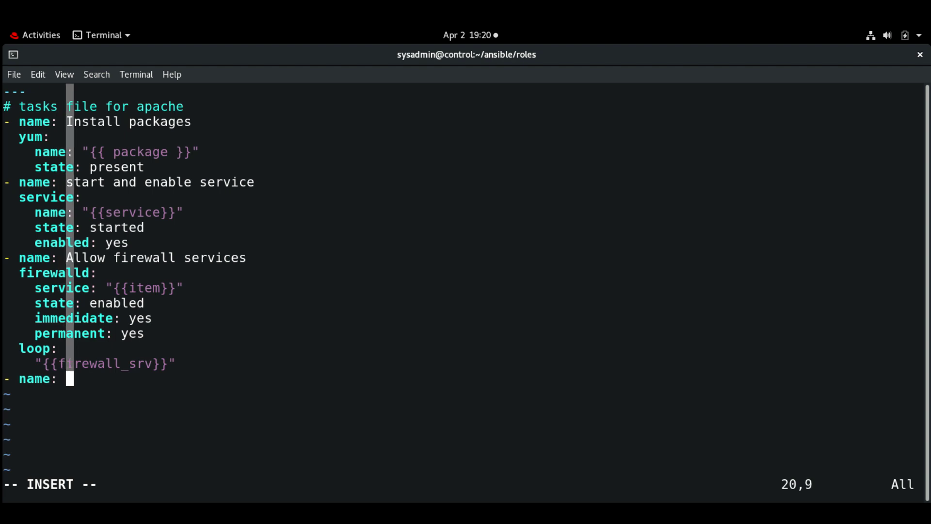
pyautogui.write('copy the ')
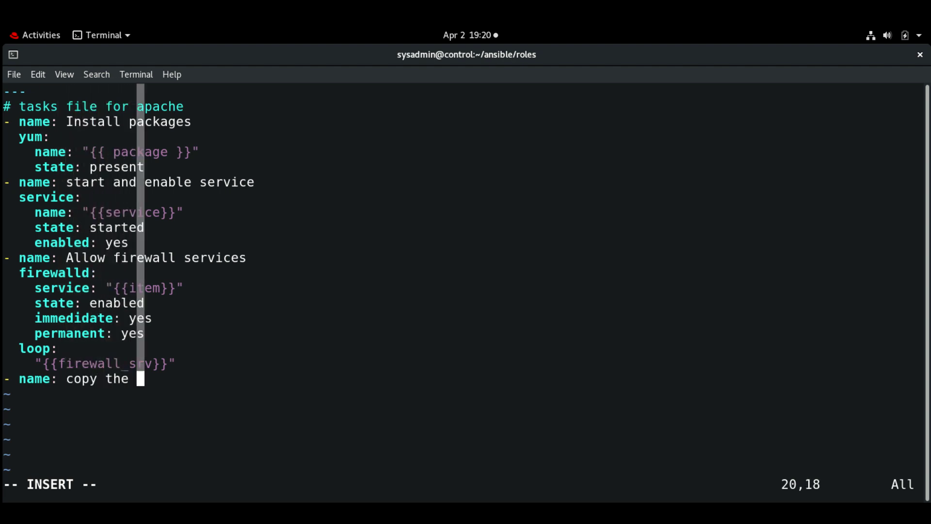
pyautogui.write('key')
# Step: Write the 'copy the key' task copying ssl.key to /etc/pki/tls/private/localhost.key
pyautogui.press('Return')
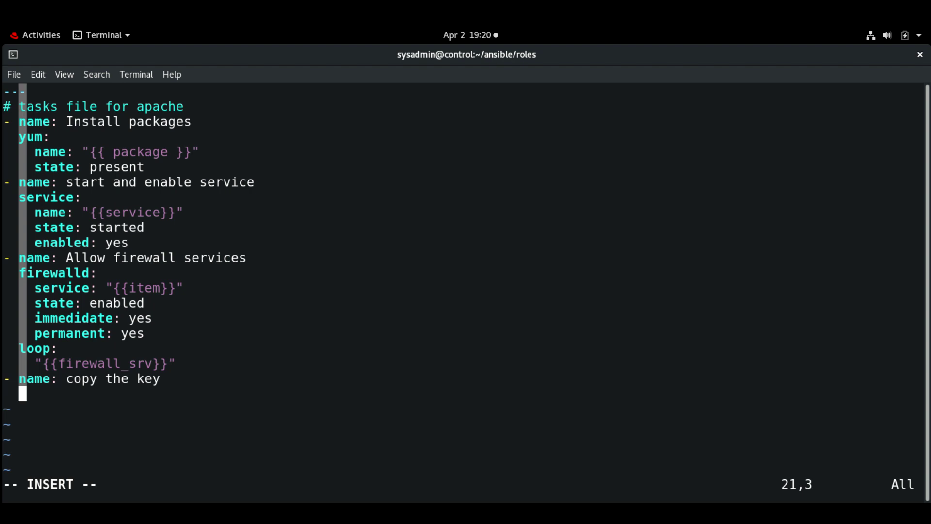
pyautogui.write('cop')
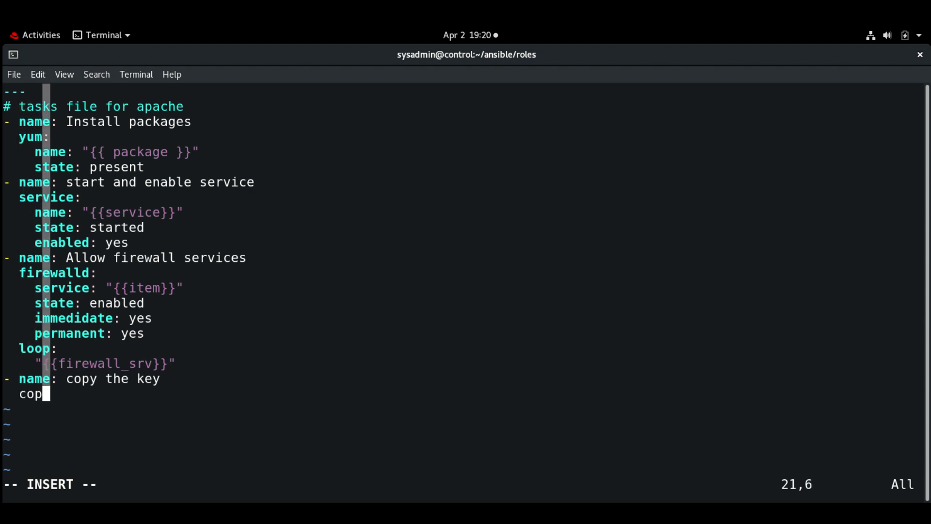
pyautogui.write('y:')
pyautogui.press('Return')
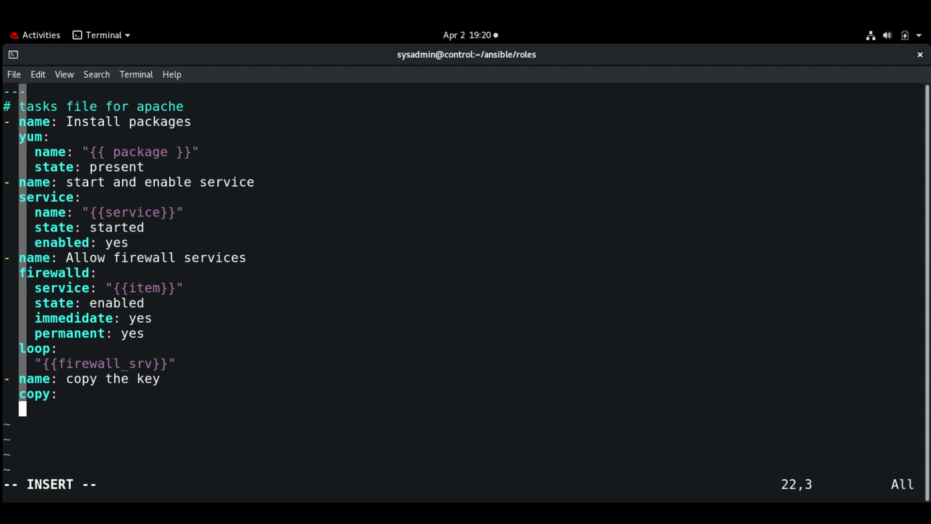
pyautogui.write('src: s')
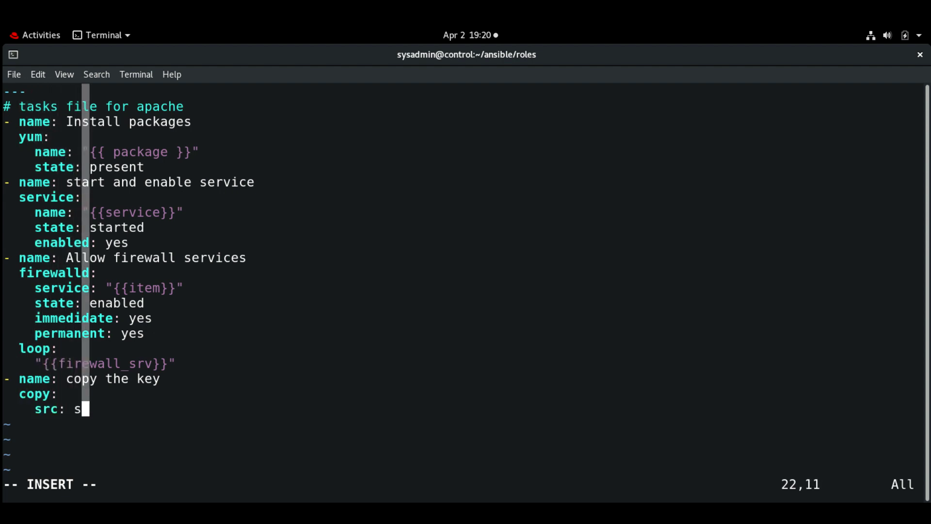
pyautogui.write('sl')
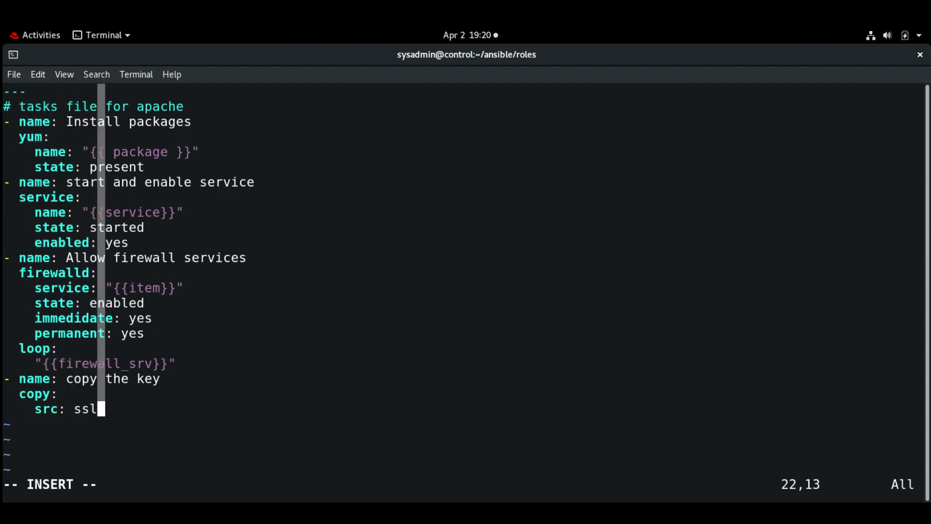
pyautogui.write('.key')
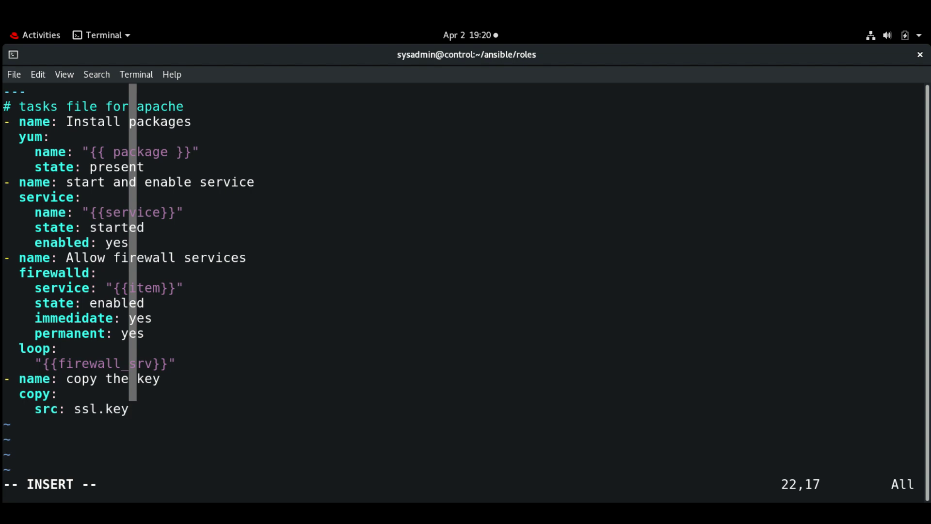
pyautogui.press('Return')
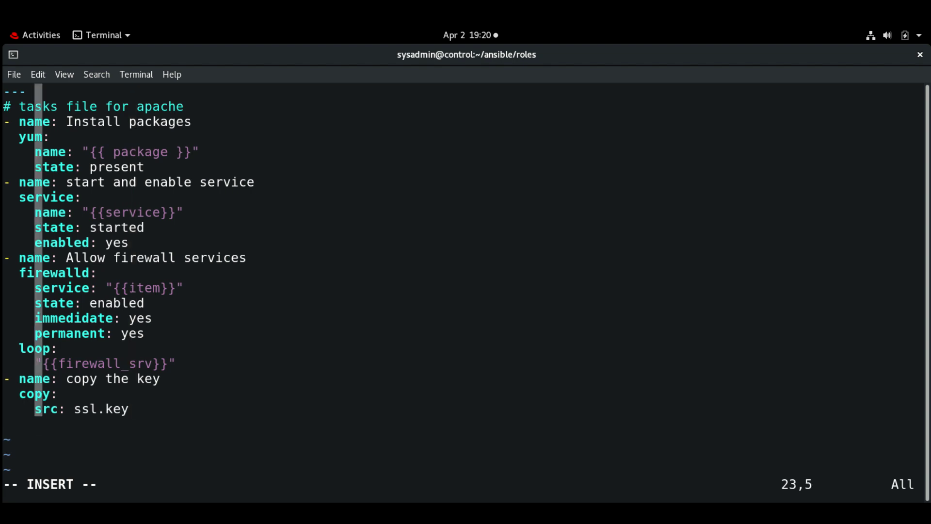
pyautogui.write('dest: ')
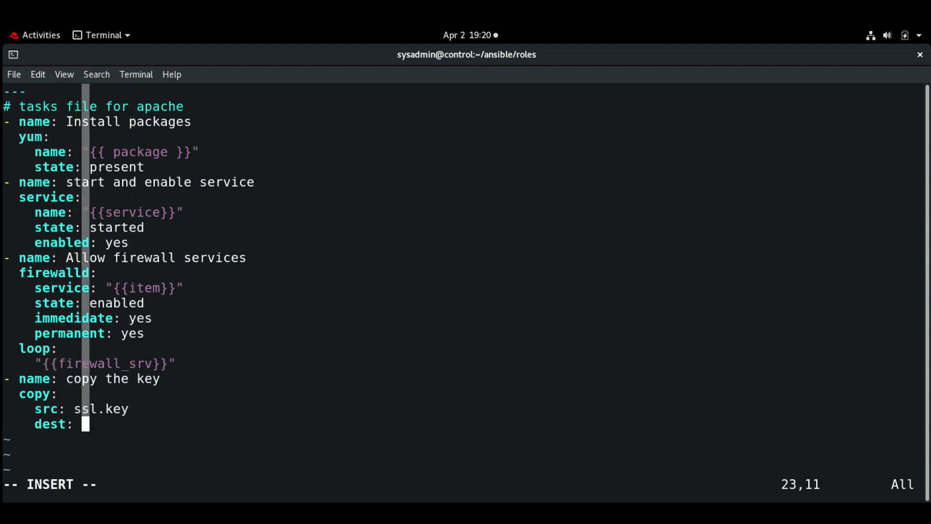
pyautogui.write('/')
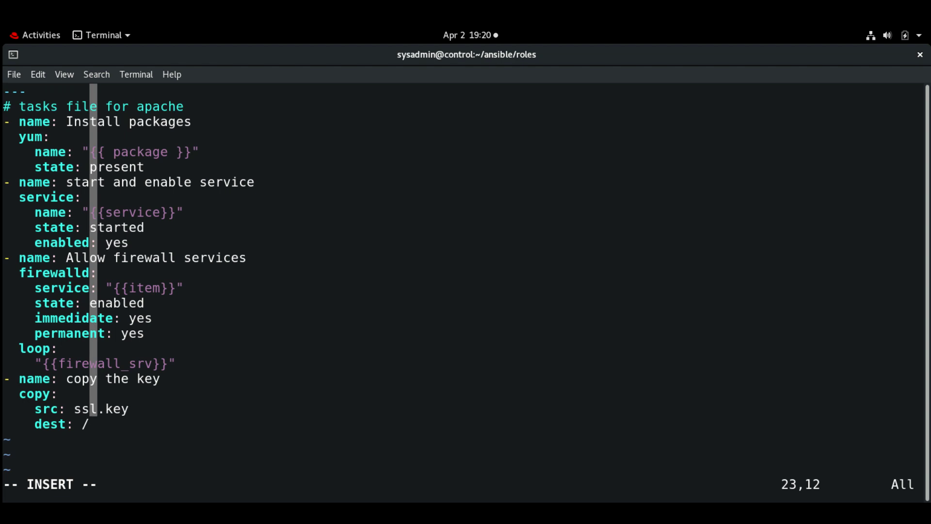
pyautogui.write('etc/')
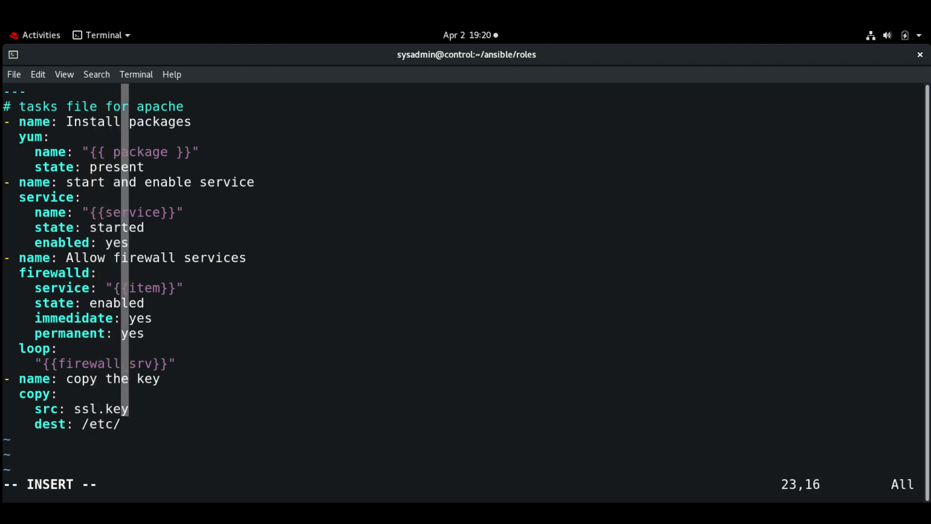
pyautogui.write('pki/')
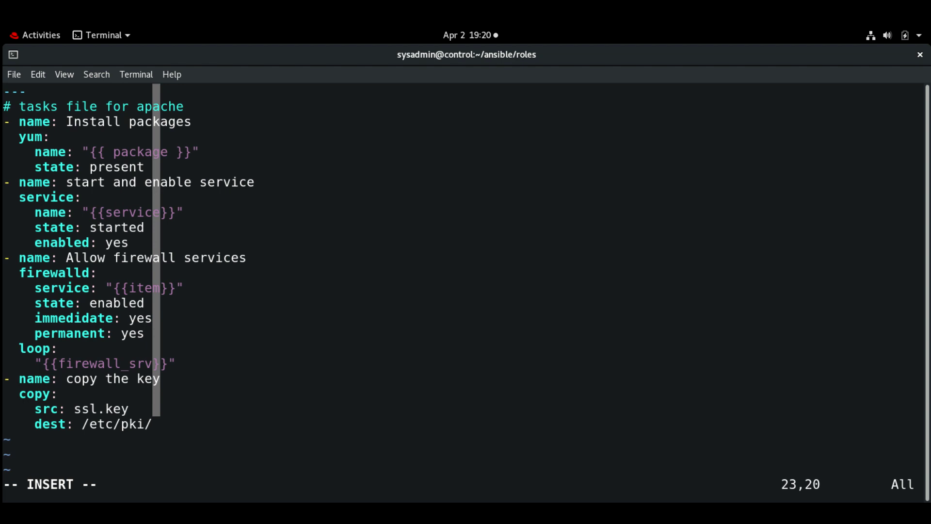
pyautogui.write('tls/')
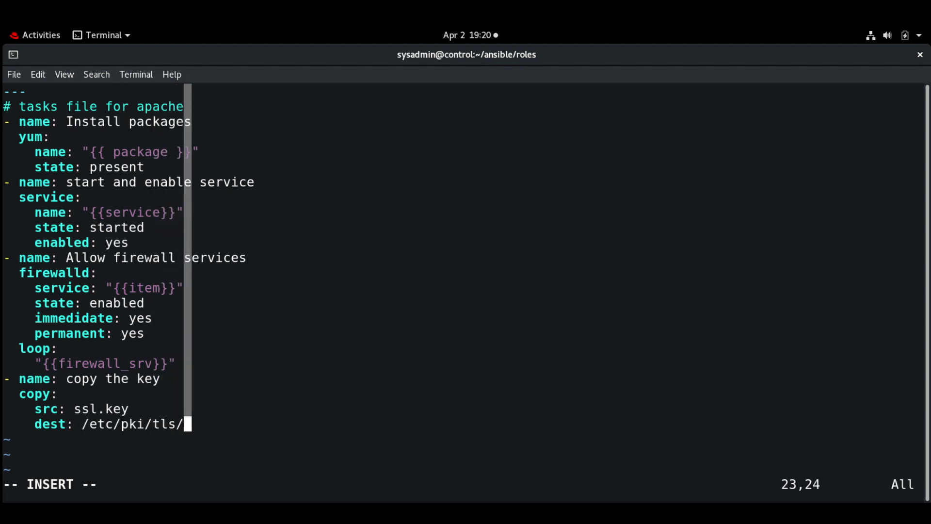
pyautogui.write('private')
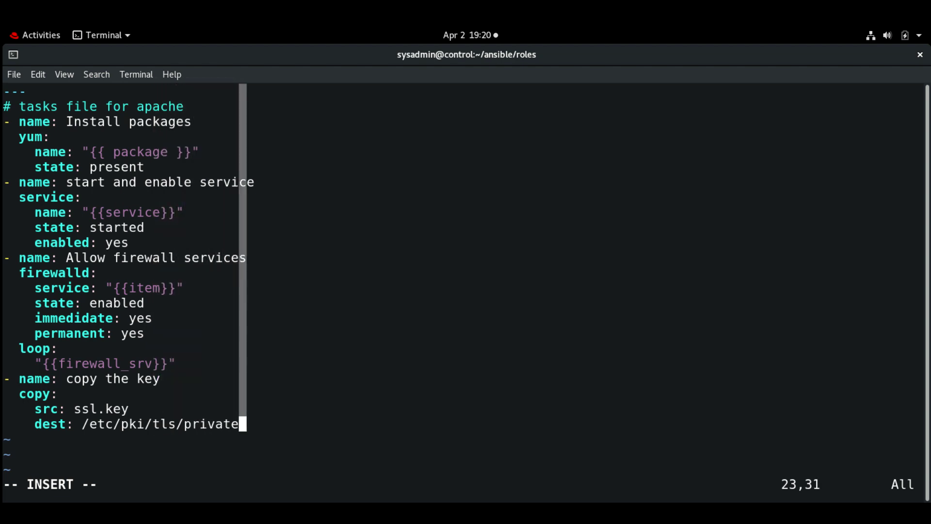
pyautogui.write('/localh')
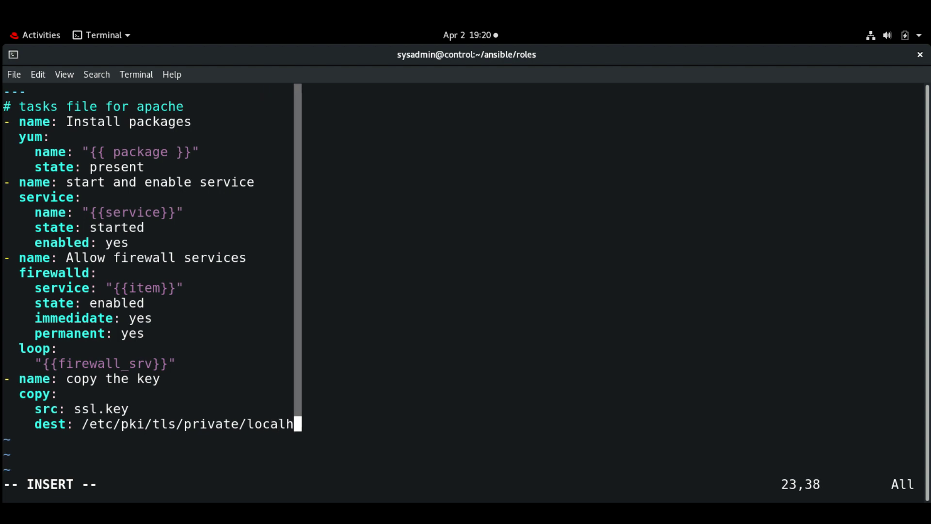
pyautogui.write('ost.key')
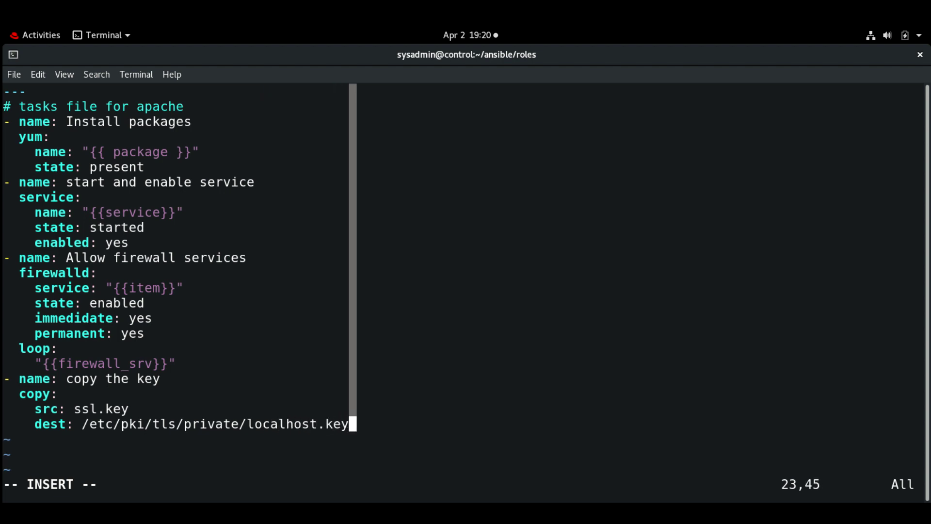
pyautogui.press('Return')
pyautogui.press('BackSpace')
pyautogui.press('BackSpace')
pyautogui.press('BackSpace')
pyautogui.press('BackSpace')
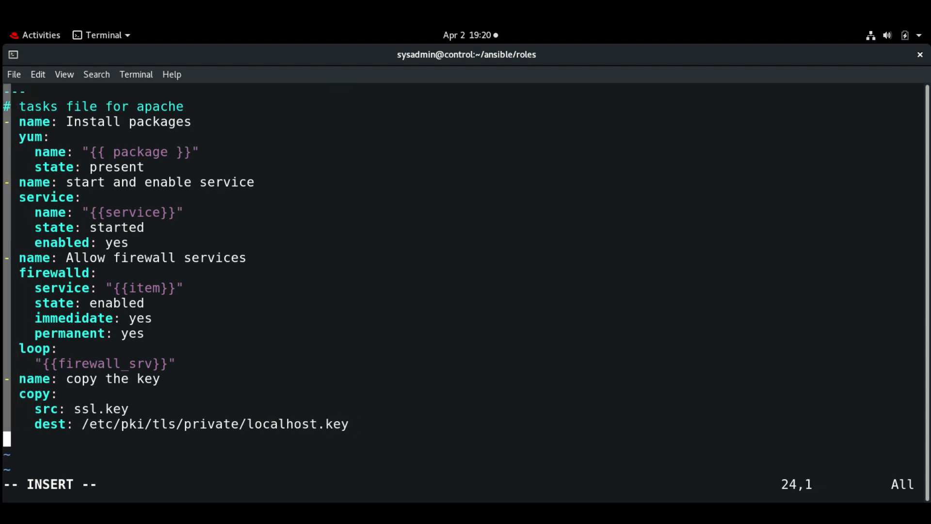
pyautogui.write('-')
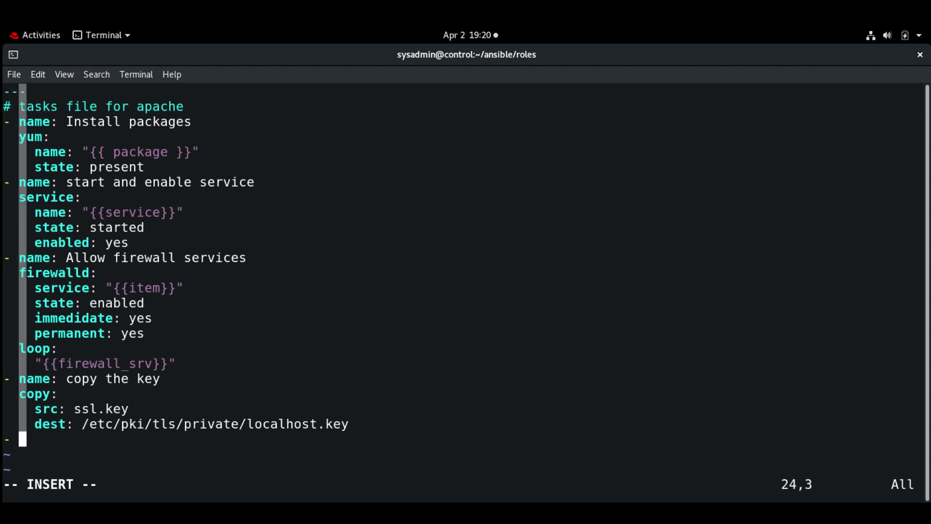
pyautogui.write(' name:')
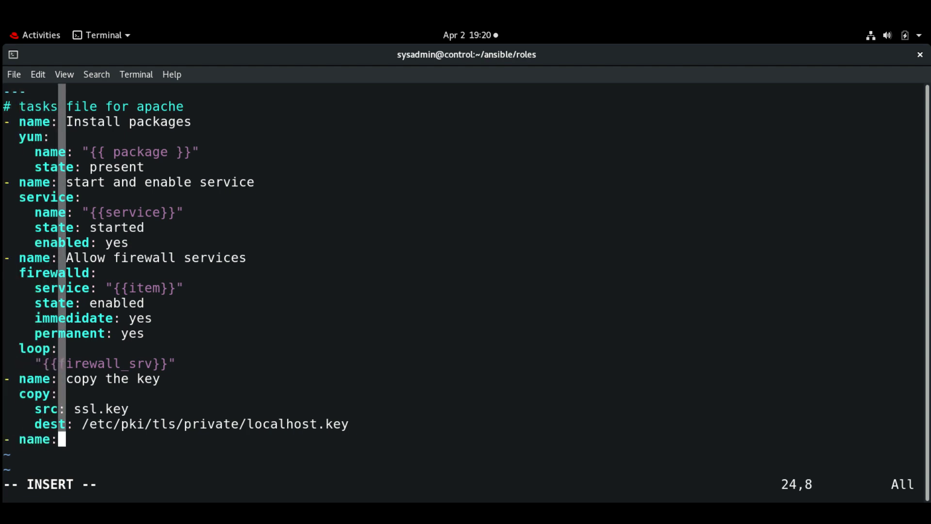
pyautogui.write(' cop')
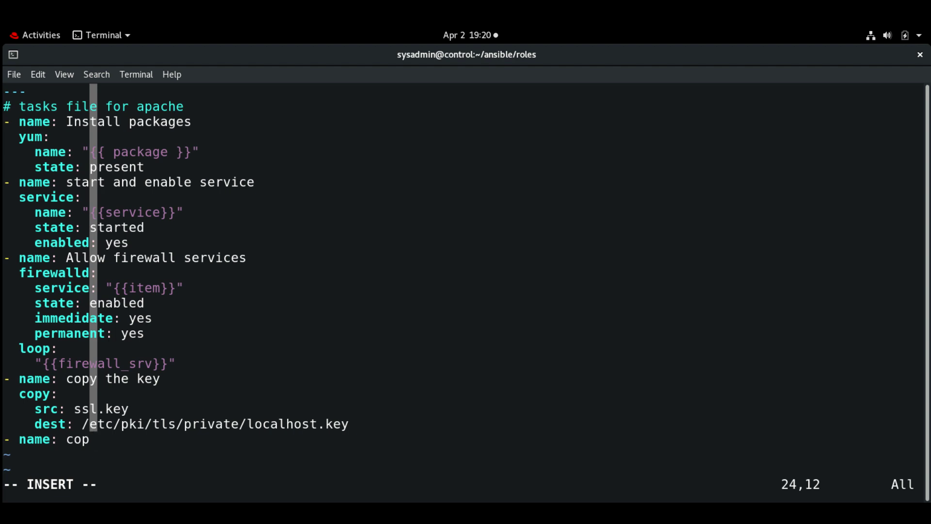
pyautogui.write('y the ')
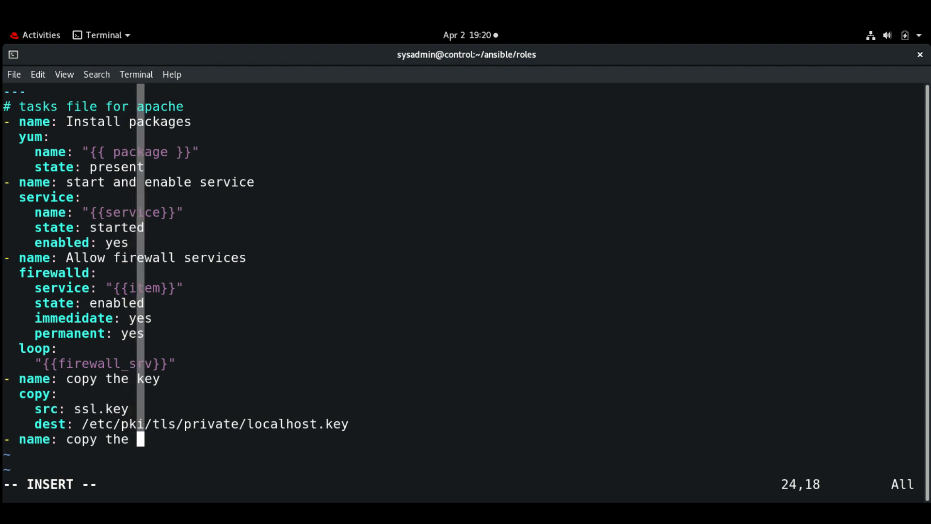
pyautogui.write('certificate')
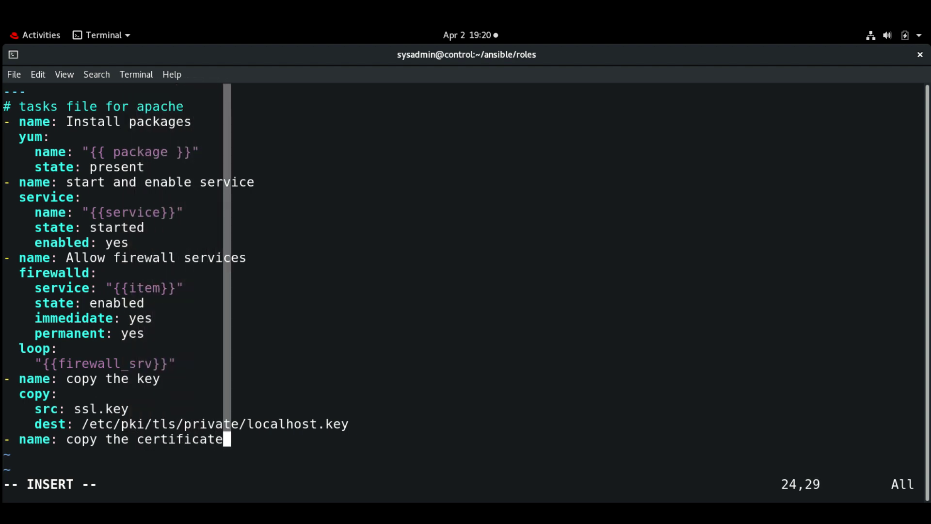
# Step: Write the 'copy the certificate' task: ssl.crt to /etc/pki/tls/certs/localhost.crt, fixing a path typo
pyautogui.press('Return')
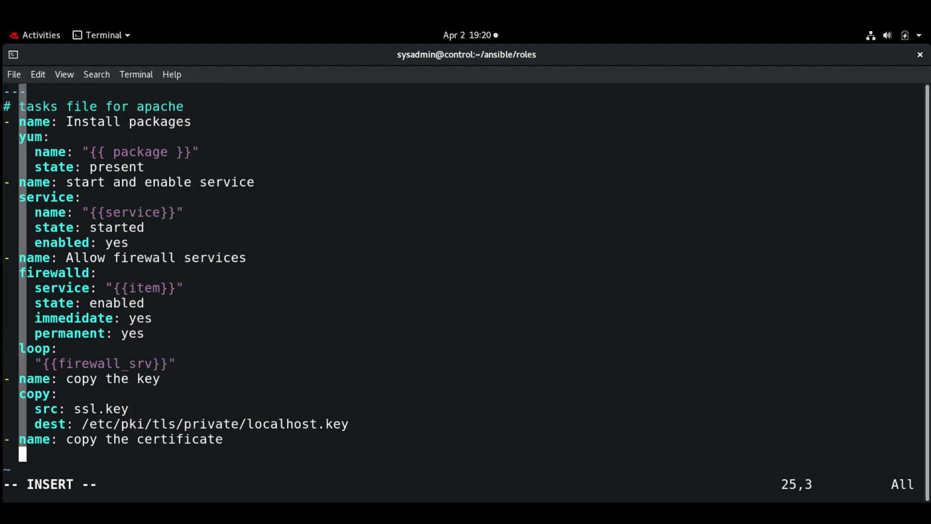
pyautogui.write('copy:')
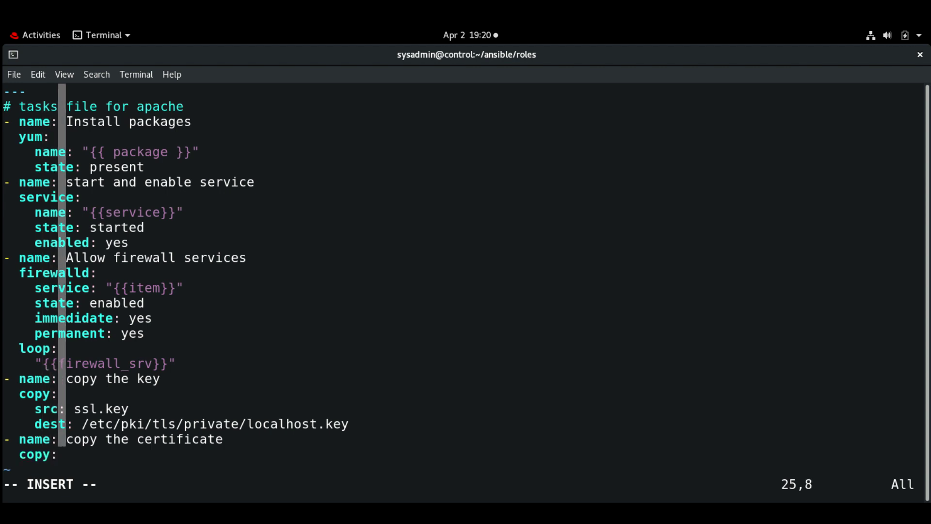
pyautogui.press('Return')
pyautogui.write('src')
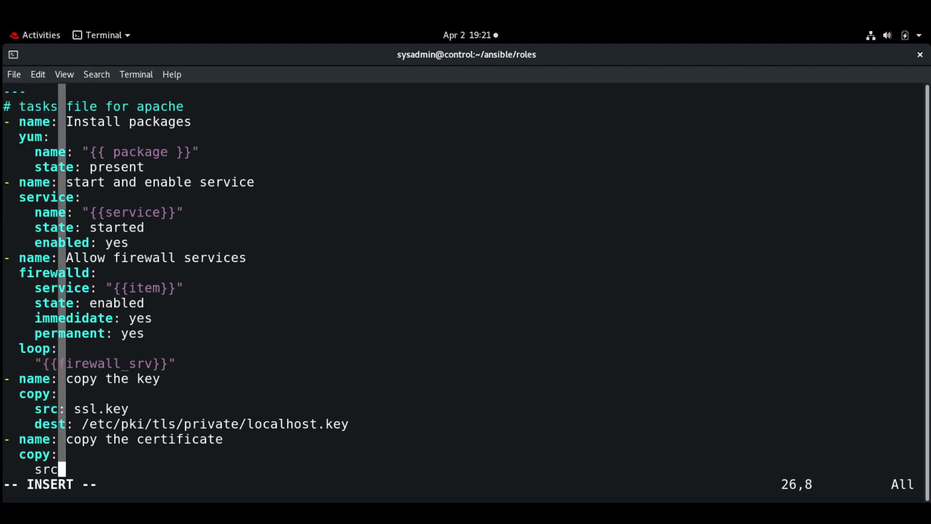
pyautogui.write(': ssl.cr')
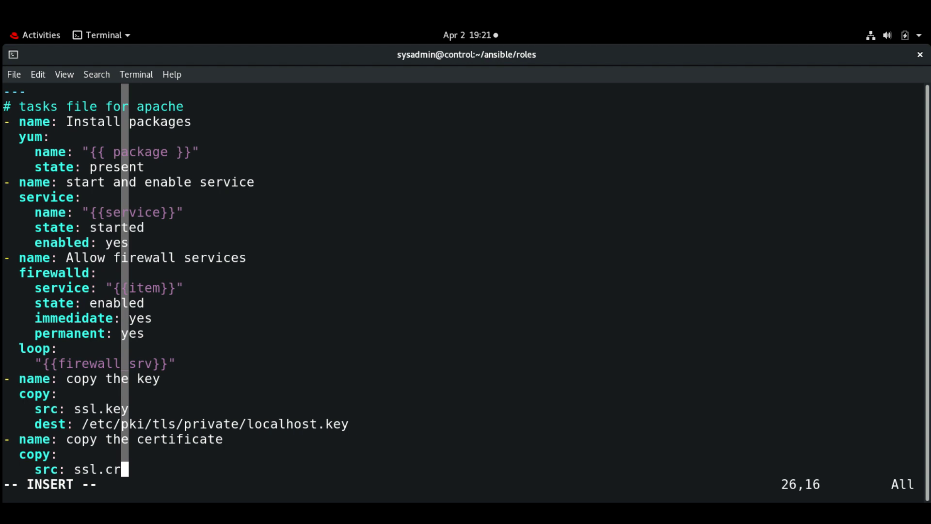
pyautogui.write('t')
pyautogui.press('Return')
pyautogui.write('dest')
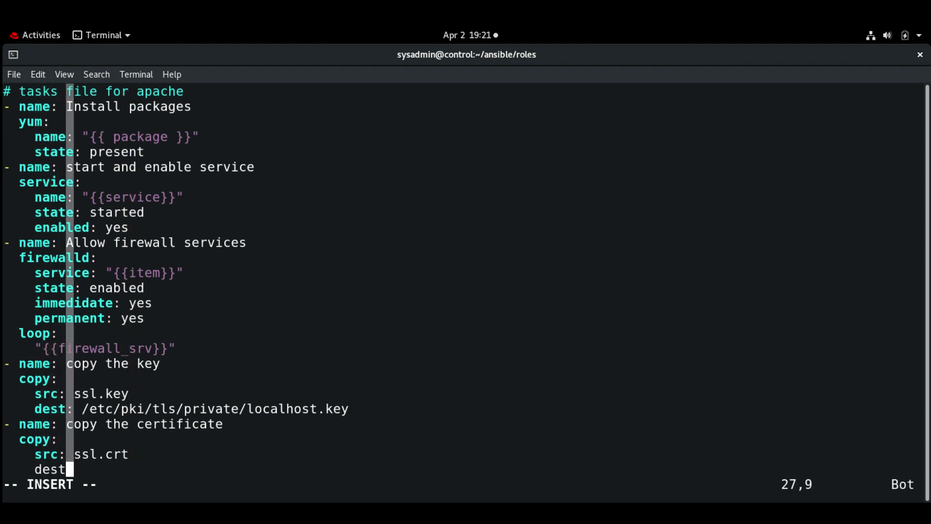
pyautogui.write(': /etc')
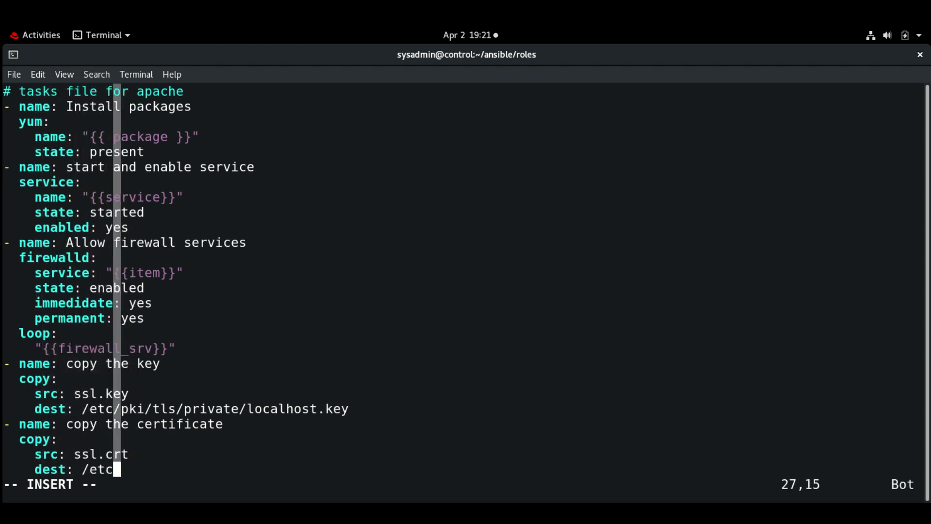
pyautogui.write('/pki/')
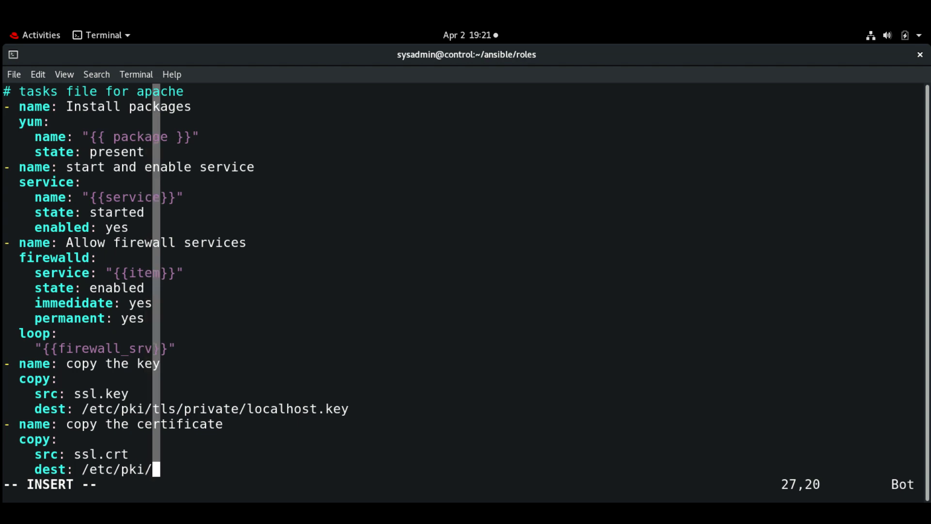
pyautogui.write('tls/ce')
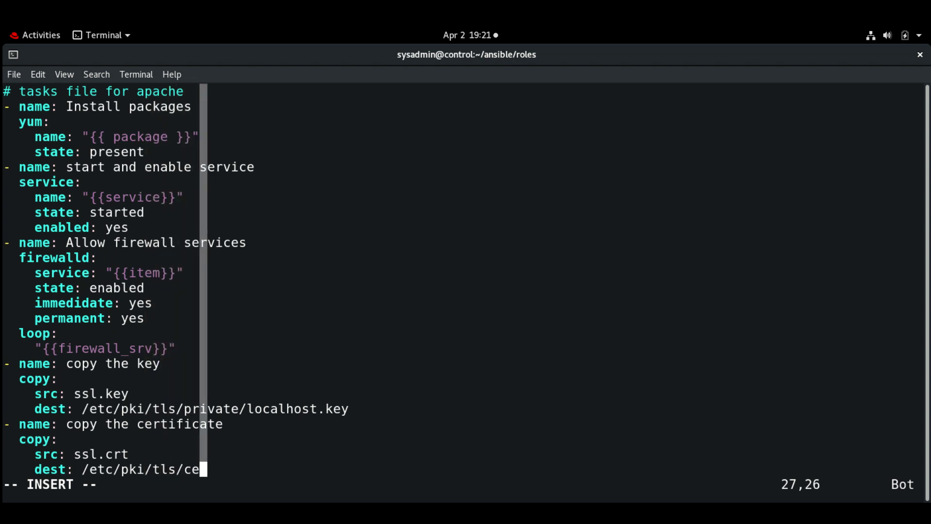
pyautogui.write('rts/l')
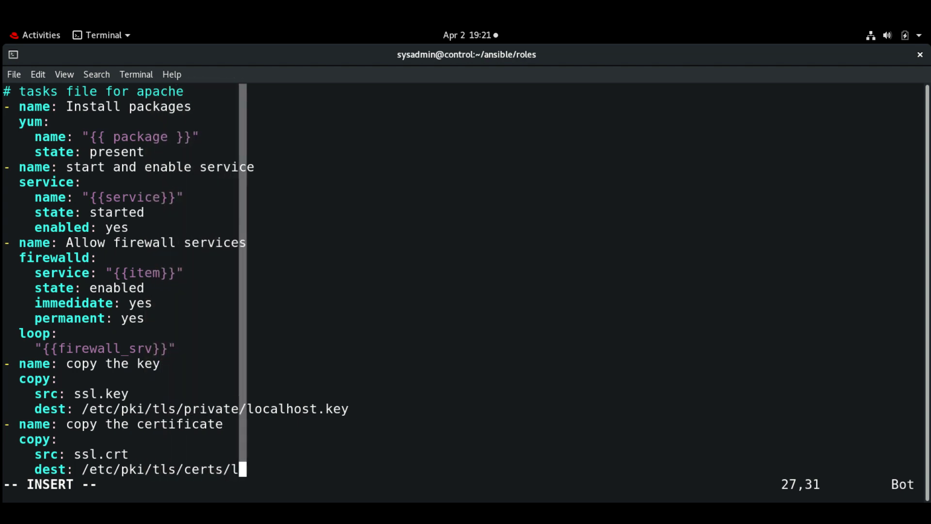
pyautogui.write('ocation')
pyautogui.press('BackSpace')
pyautogui.press('BackSpace')
pyautogui.press('BackSpace')
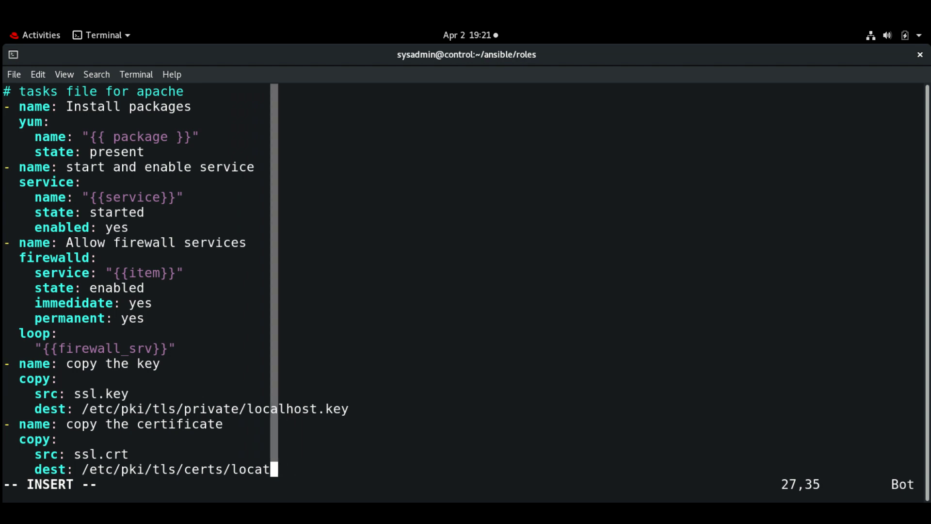
pyautogui.press('BackSpace')
pyautogui.write('lhost.')
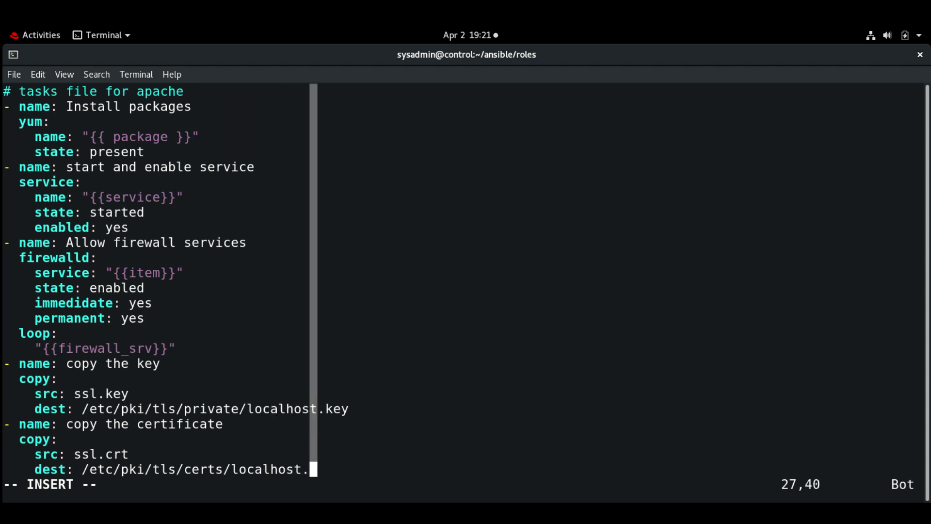
pyautogui.write('cr')
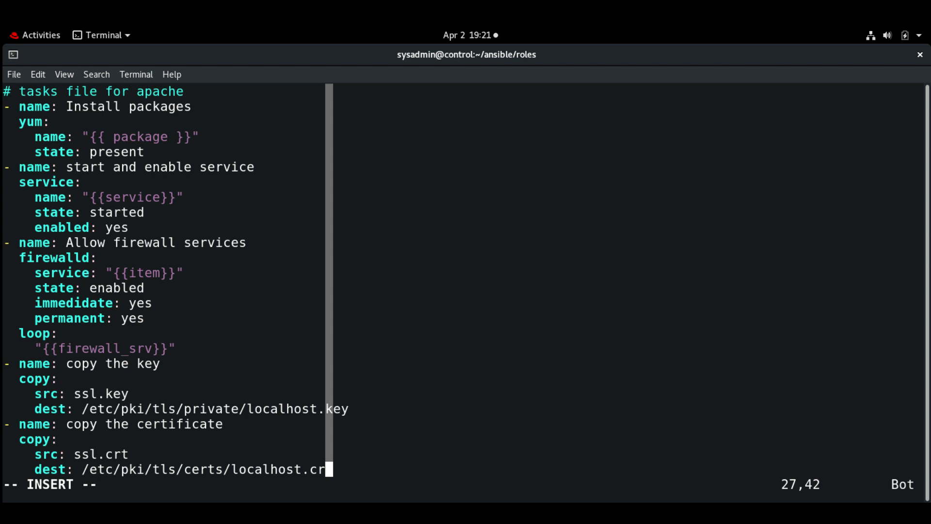
pyautogui.write('t')
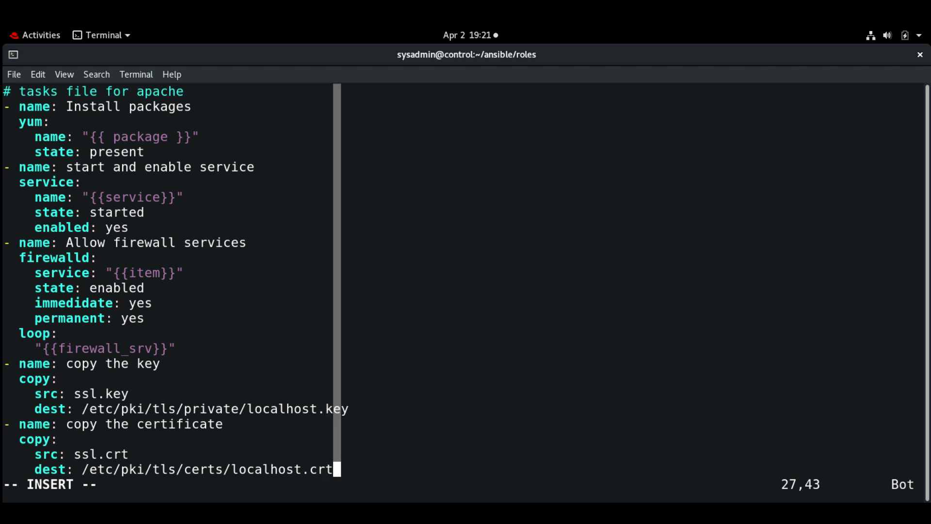
pyautogui.press('Return')
pyautogui.press('BackSpace')
pyautogui.press('BackSpace')
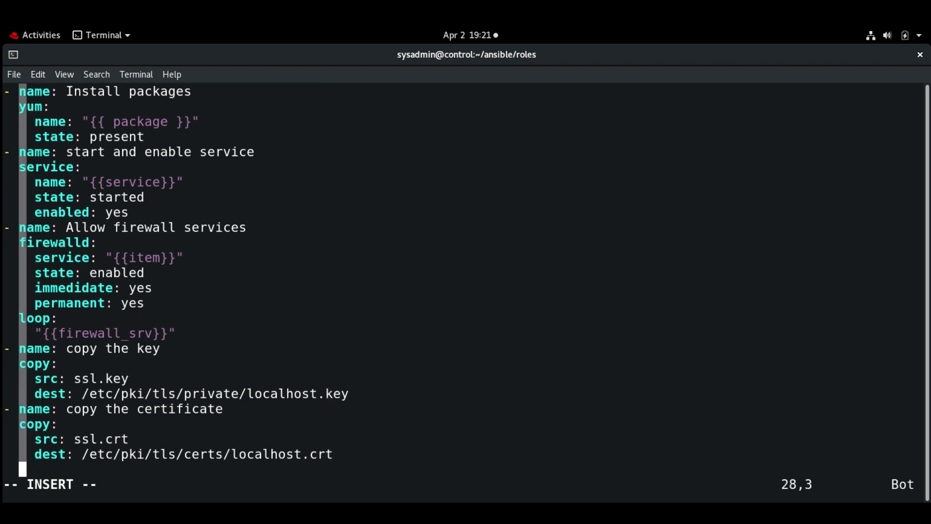
pyautogui.press('BackSpace')
pyautogui.press('BackSpace')
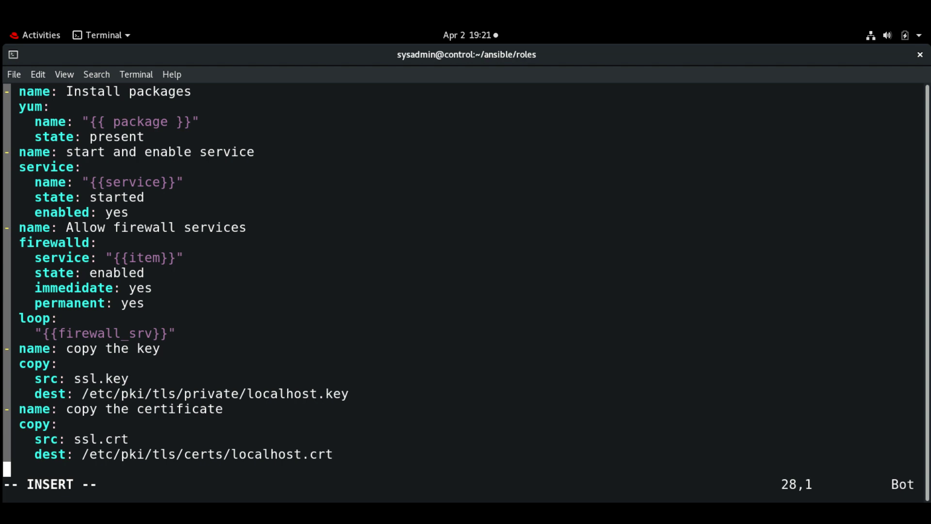
pyautogui.write('- name: ')
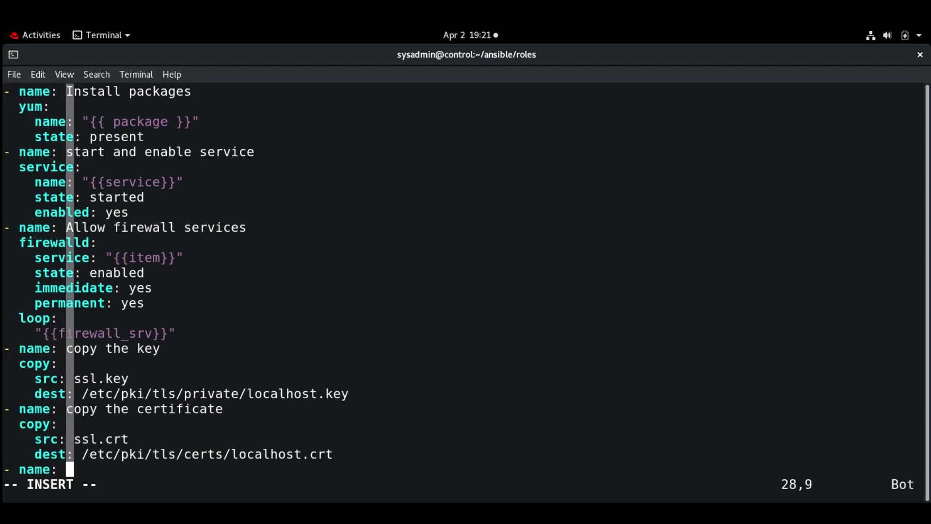
pyautogui.write('Tem')
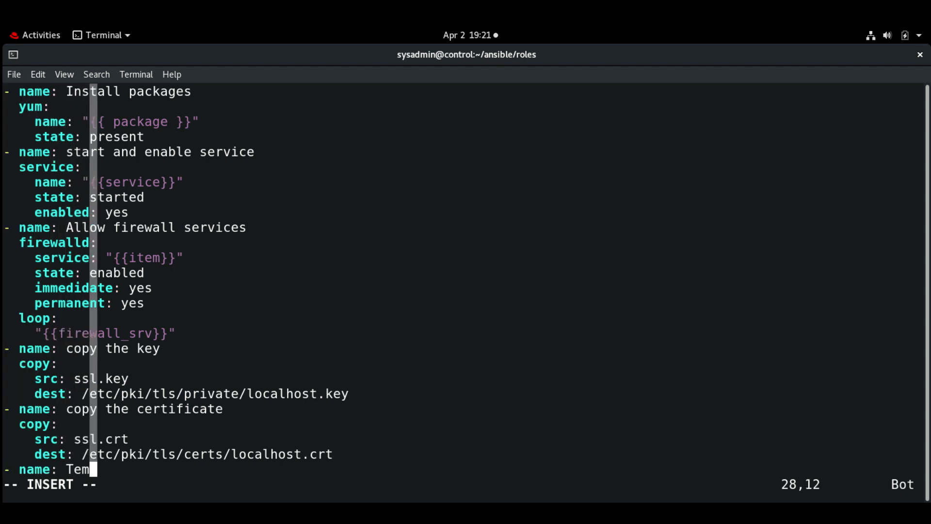
pyautogui.write('plating the')
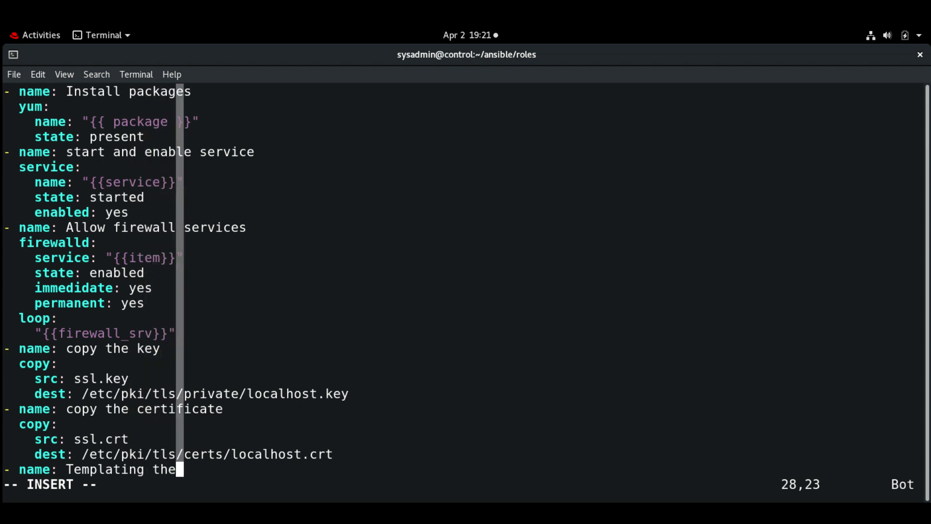
pyautogui.write(' contents')
# Step: Write the templating task rendering index.j2 to /var/www/html/index.html with notify: restart service
pyautogui.press('Return')
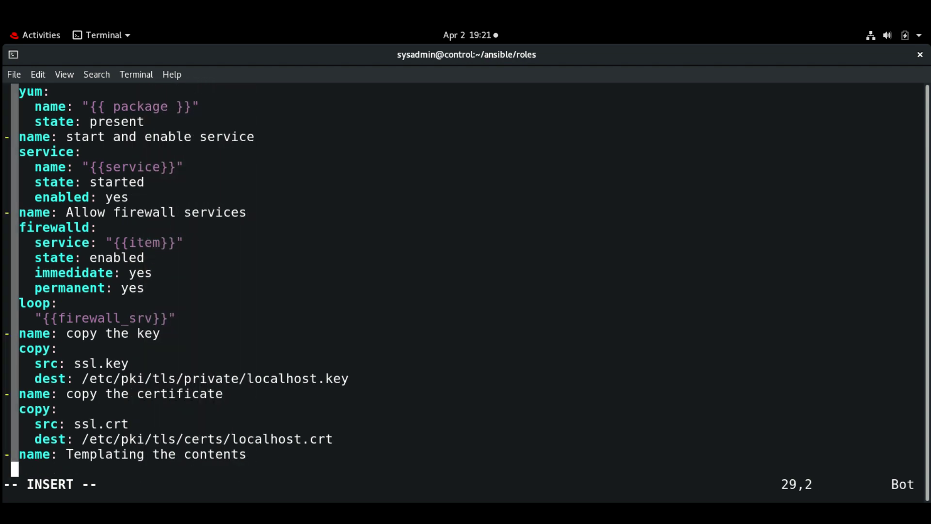
pyautogui.write('templat')
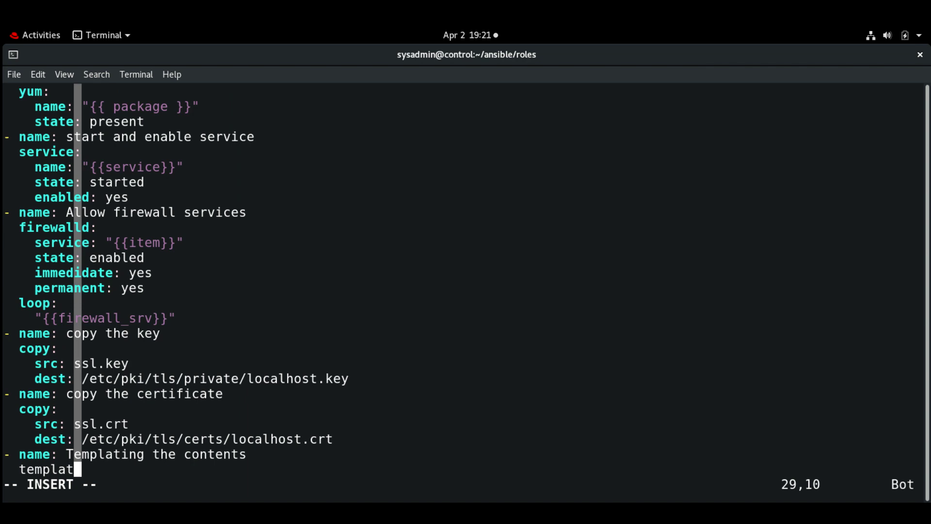
pyautogui.write('e:')
pyautogui.press('Return')
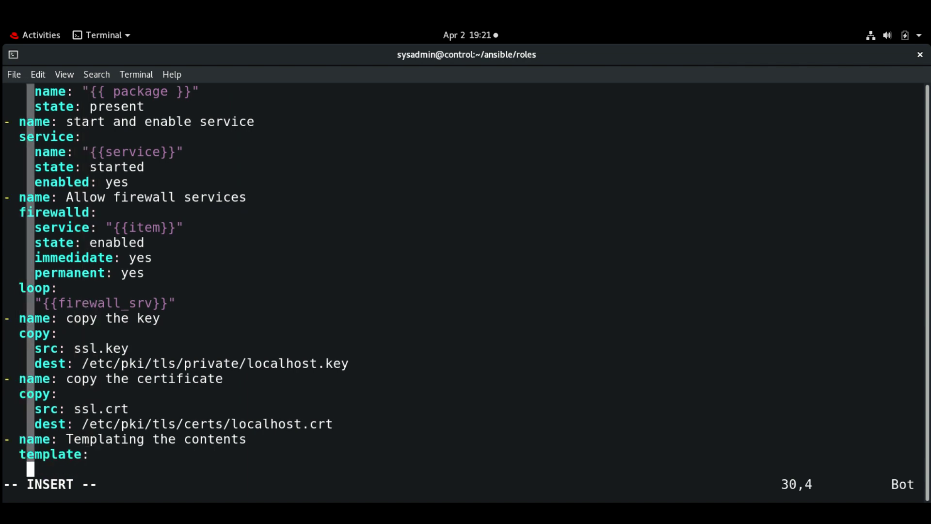
pyautogui.write('src')
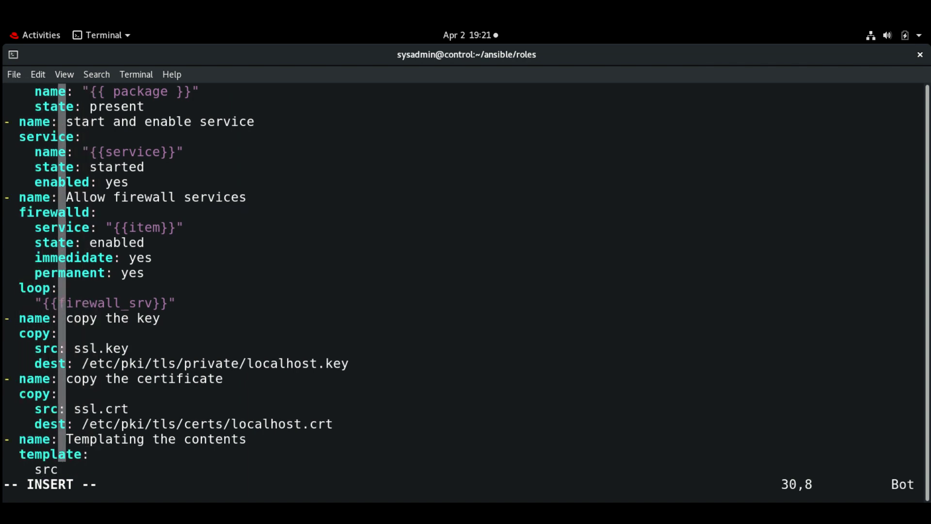
pyautogui.write(': inde')
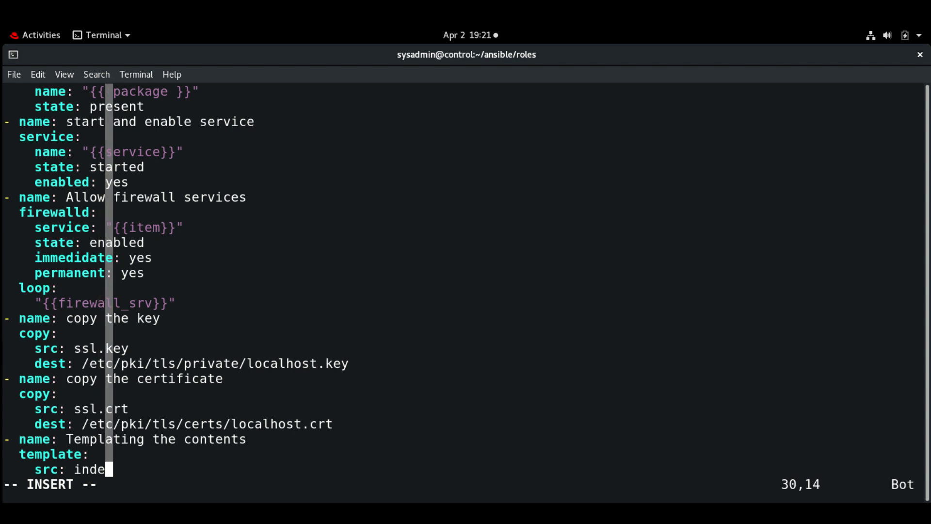
pyautogui.write('x.j')
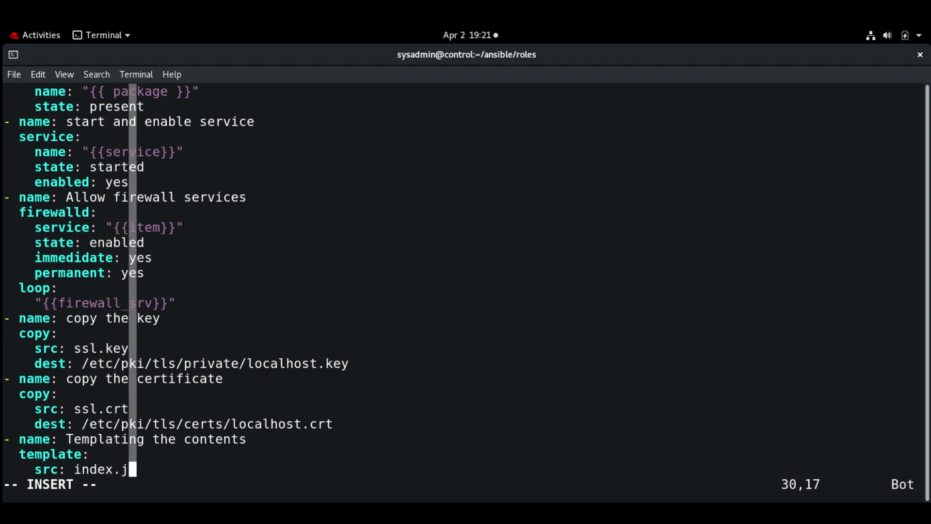
pyautogui.write('2')
pyautogui.press('Return')
pyautogui.write('dest')
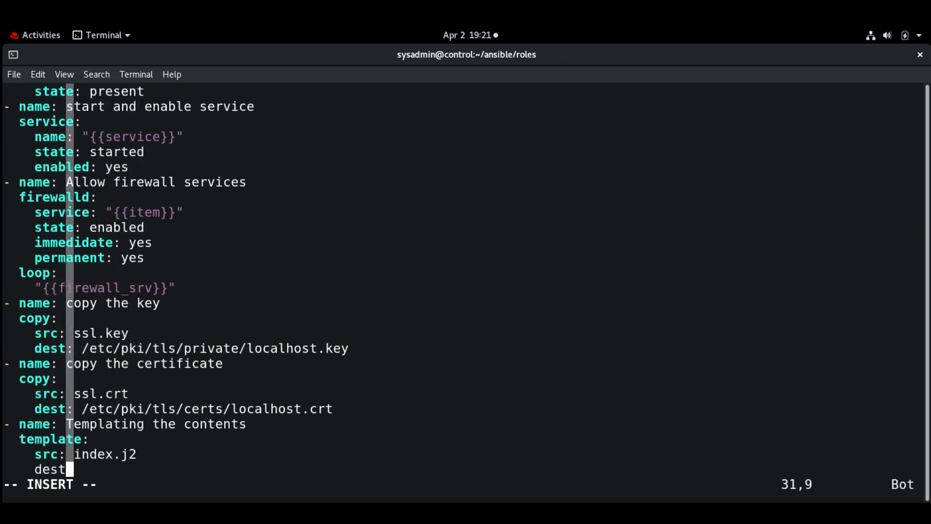
pyautogui.write(': /v')
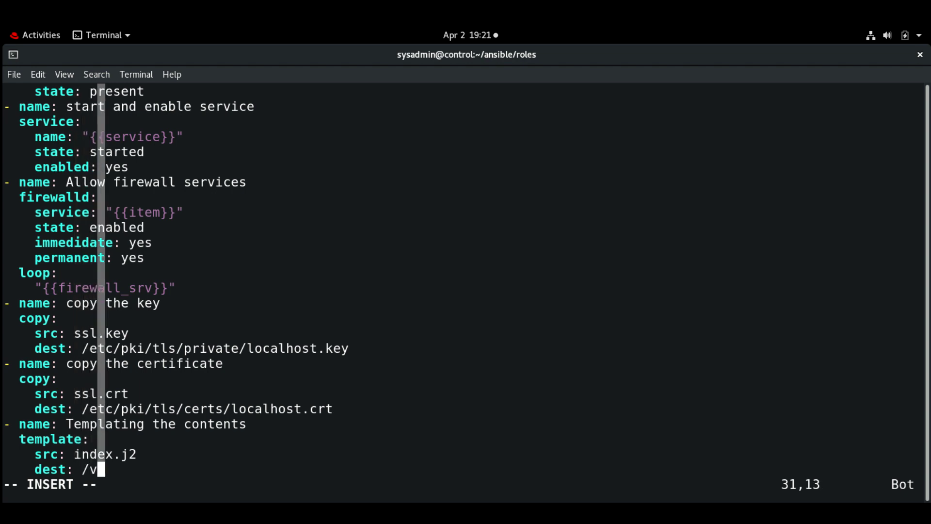
pyautogui.write('ar/www')
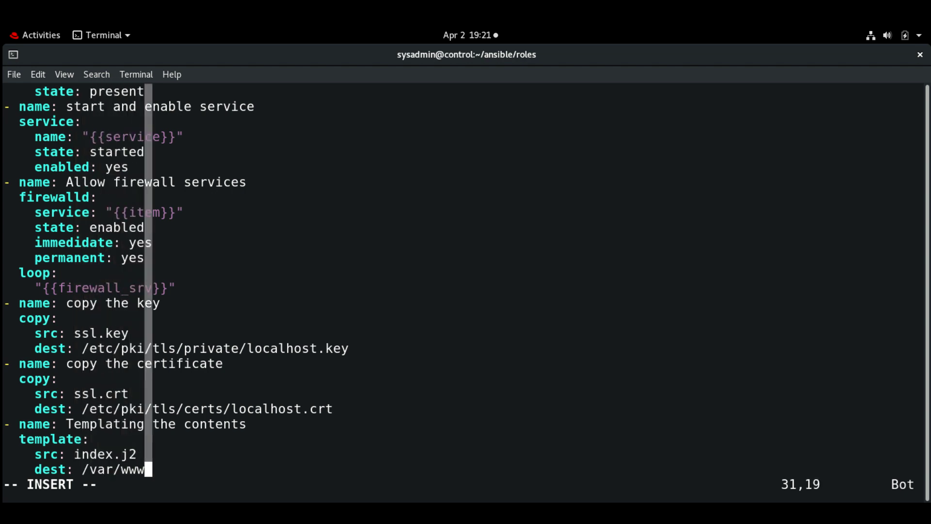
pyautogui.write('/html/')
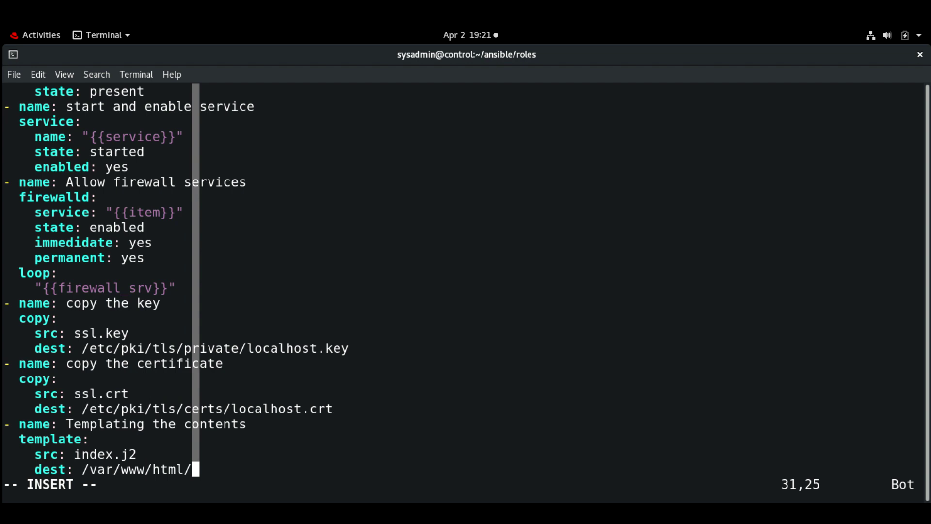
pyautogui.write('index')
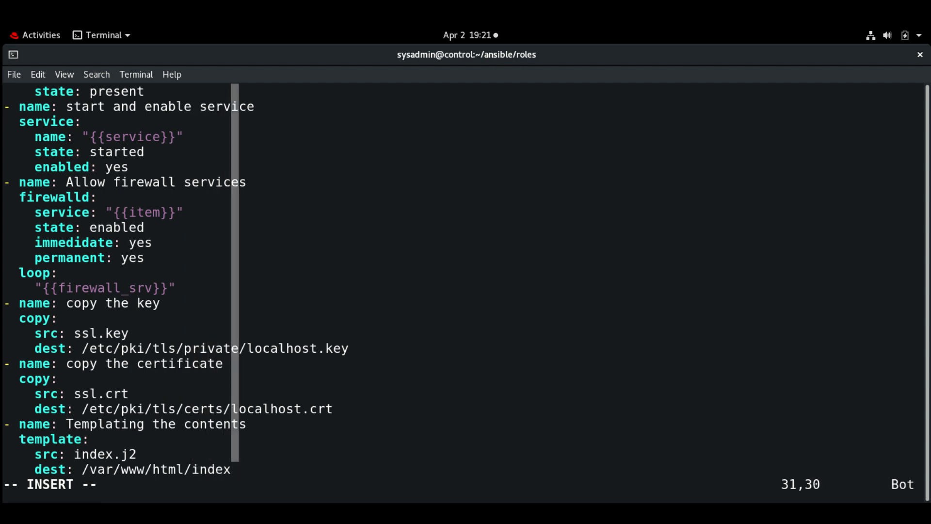
pyautogui.write('.html')
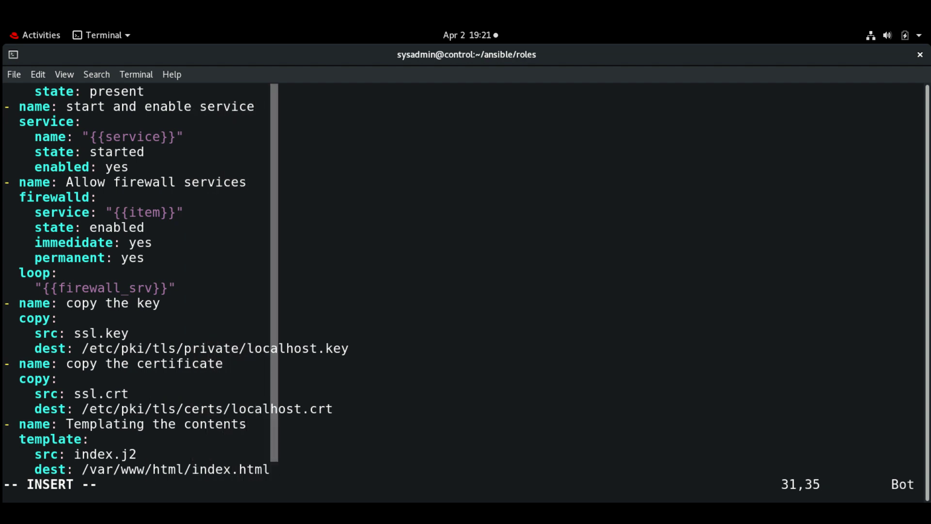
pyautogui.press('Return')
pyautogui.press('BackSpace')
pyautogui.press('BackSpace')
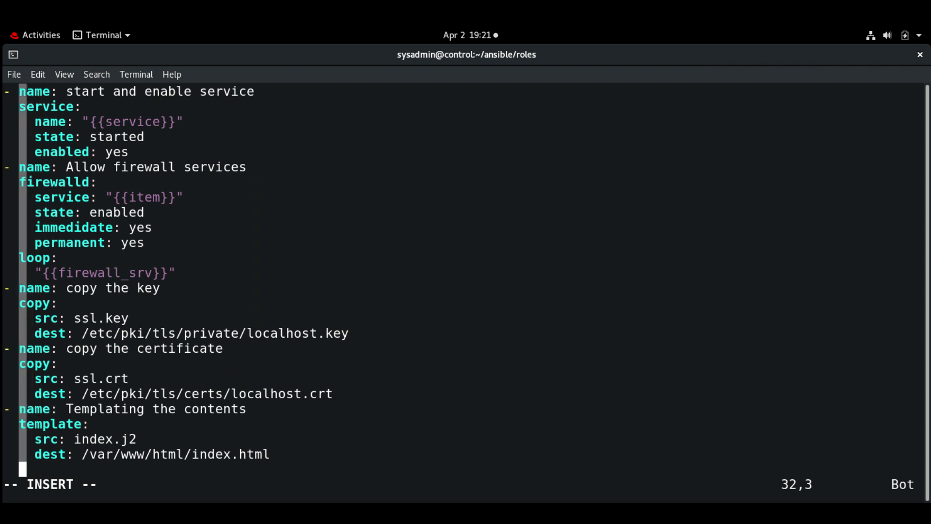
pyautogui.write('notify')
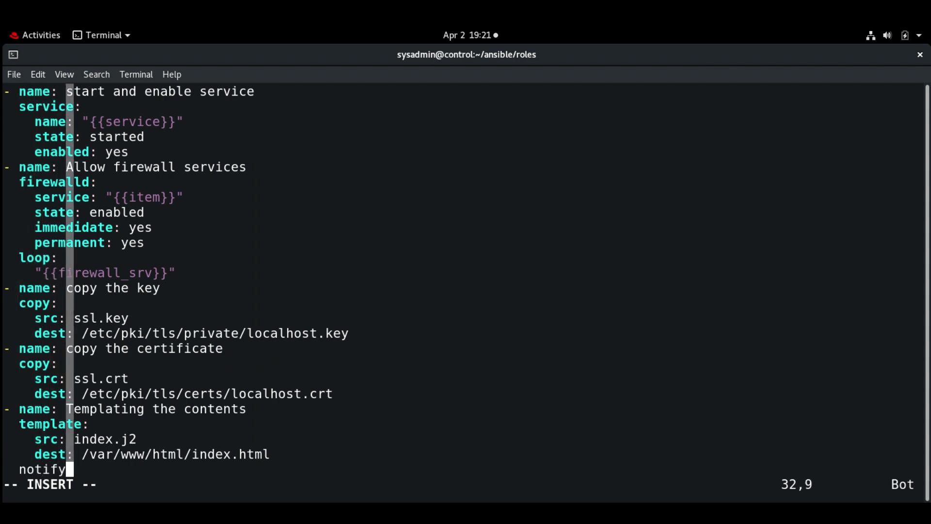
pyautogui.write(': rest')
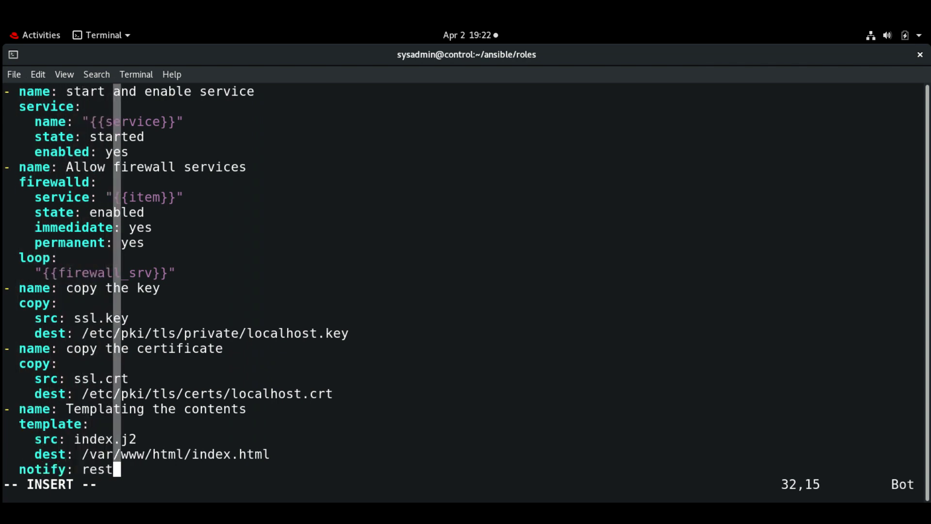
pyautogui.write('art servic')
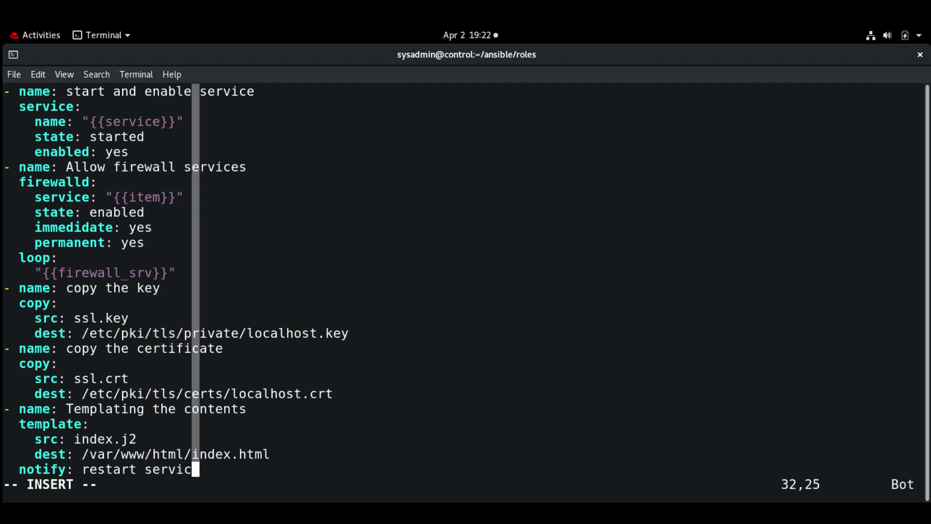
pyautogui.write('e')
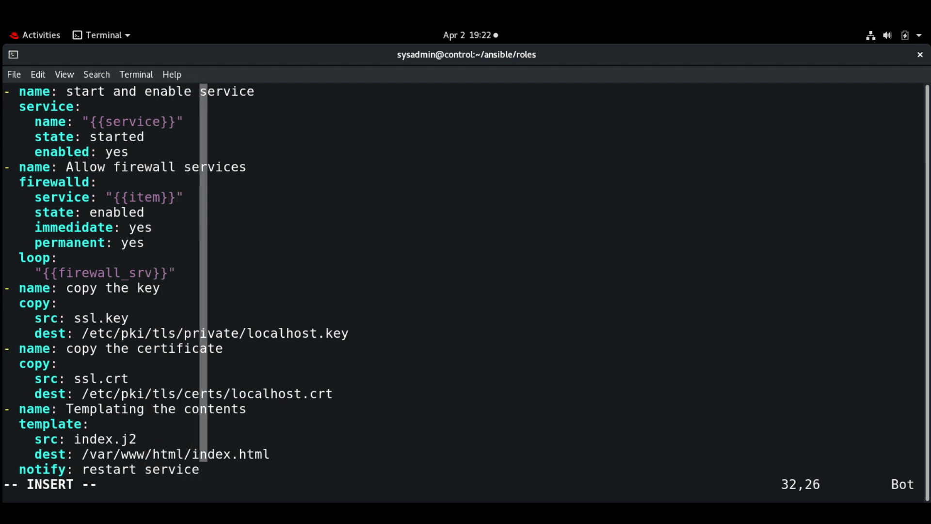
pyautogui.press('Escape')
pyautogui.write(':')
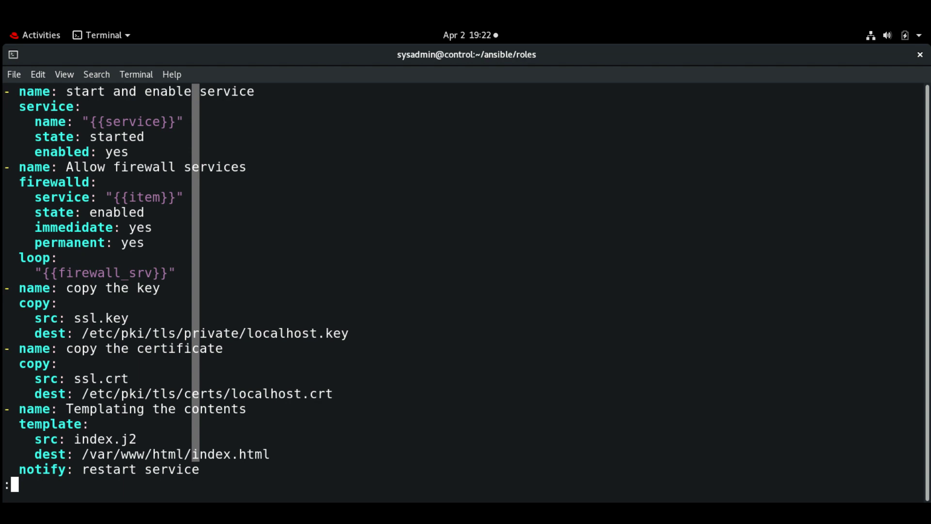
pyautogui.write('wq')
# Step: Save and close the apache tasks file, then cd .. up from the roles folder
pyautogui.press('Return')
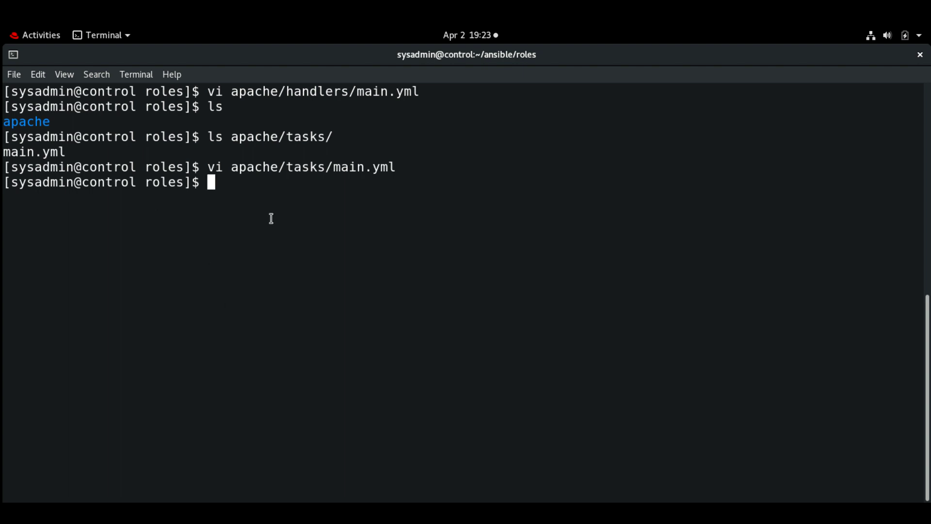
pyautogui.write('vi')
pyautogui.write(' sec')
pyautogui.press('BackSpace')
pyautogui.press('BackSpace')
pyautogui.press('BackSpace')
pyautogui.press('BackSpace')
pyautogui.press('BackSpace')
pyautogui.write('cd ..')
pyautogui.press('Return')
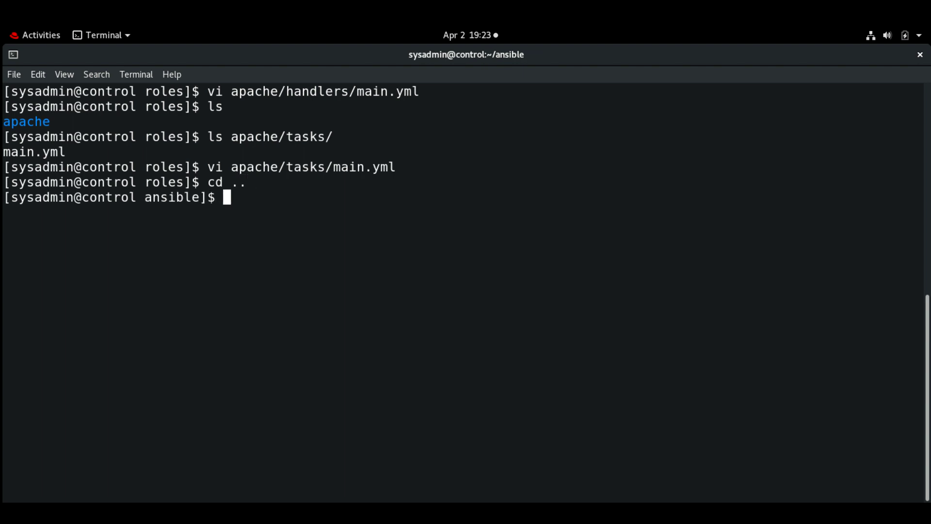
pyautogui.write('ls')
# Step: Write and save secure_site.yml with a play that targets prod hosts and applies the apache role
pyautogui.press('Return')
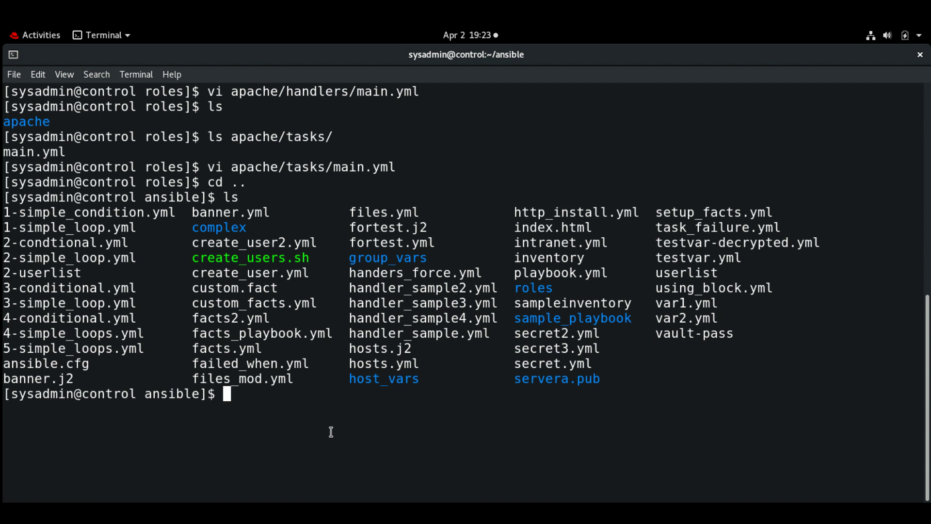
pyautogui.write('vi')
pyautogui.write(' secure')
pyautogui.write('_site.y')
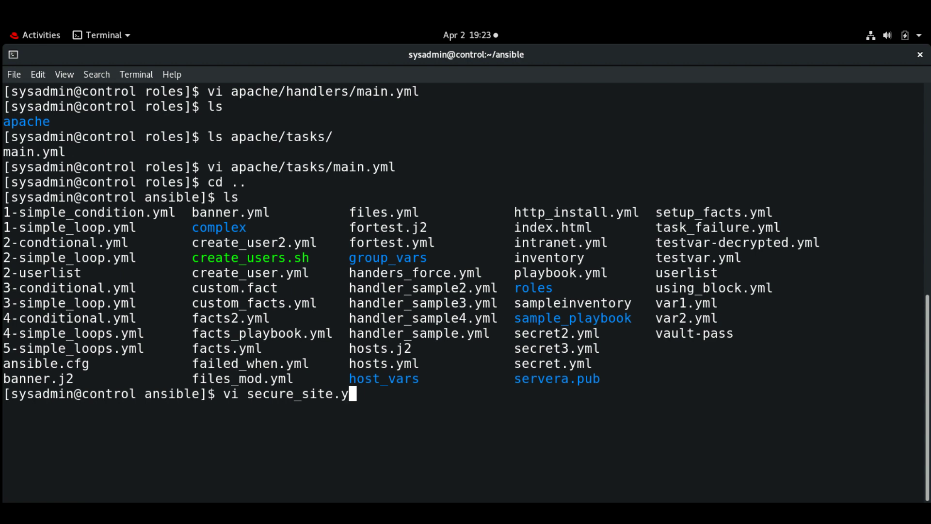
pyautogui.write('ml')
pyautogui.press('Return')
pyautogui.write('i-')
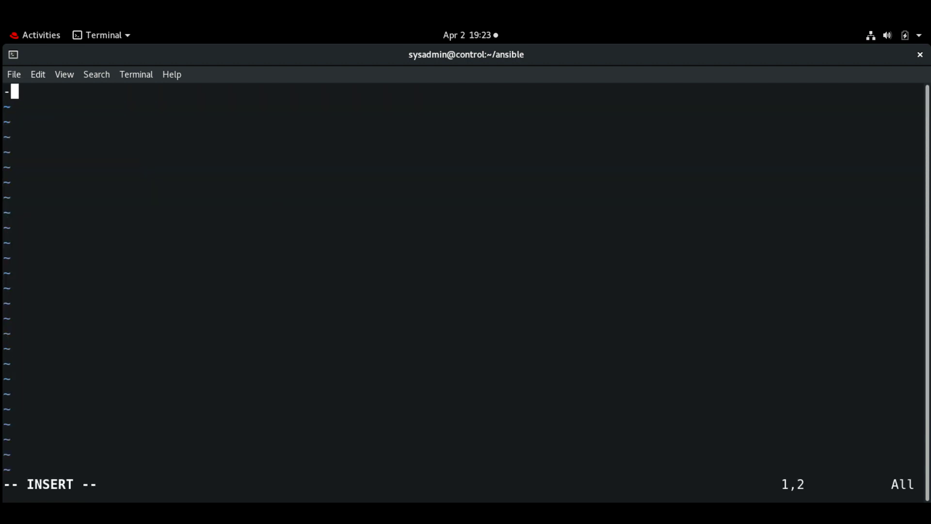
pyautogui.write('--')
pyautogui.press('Return')
pyautogui.write('-')
pyautogui.write(' name: De')
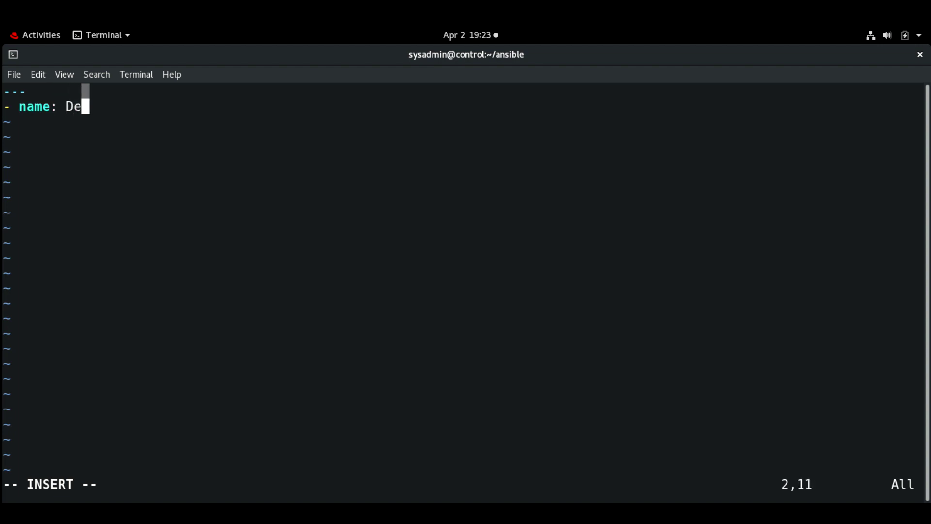
pyautogui.write('ploy a ')
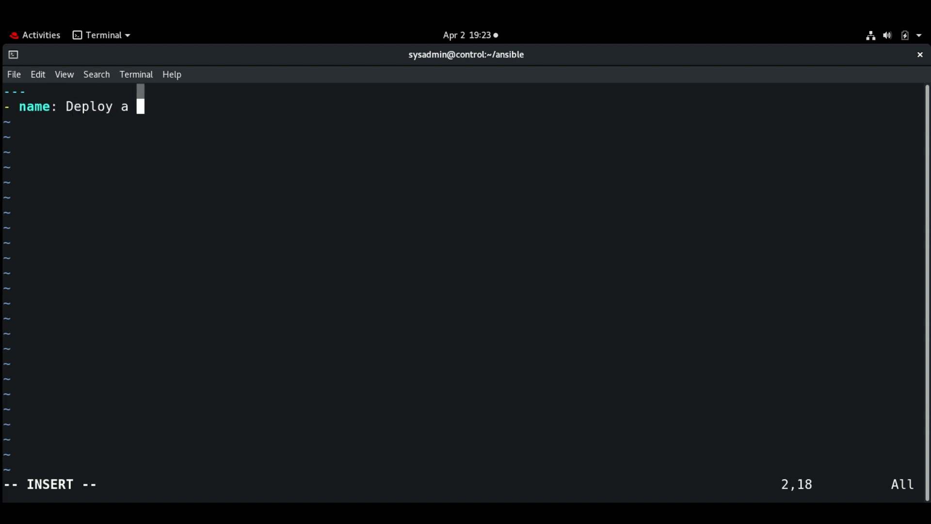
pyautogui.write('secure webser')
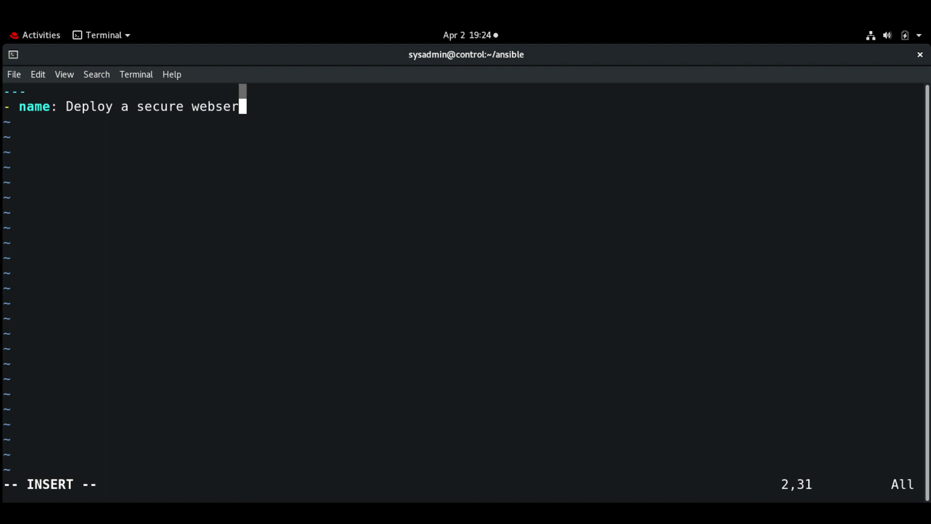
pyautogui.write('ver')
pyautogui.press('Return')
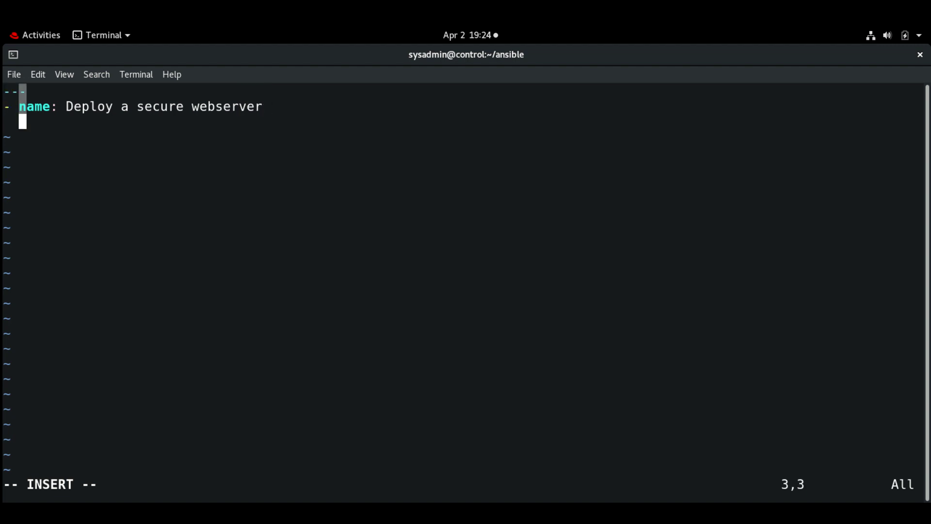
pyautogui.write('host')
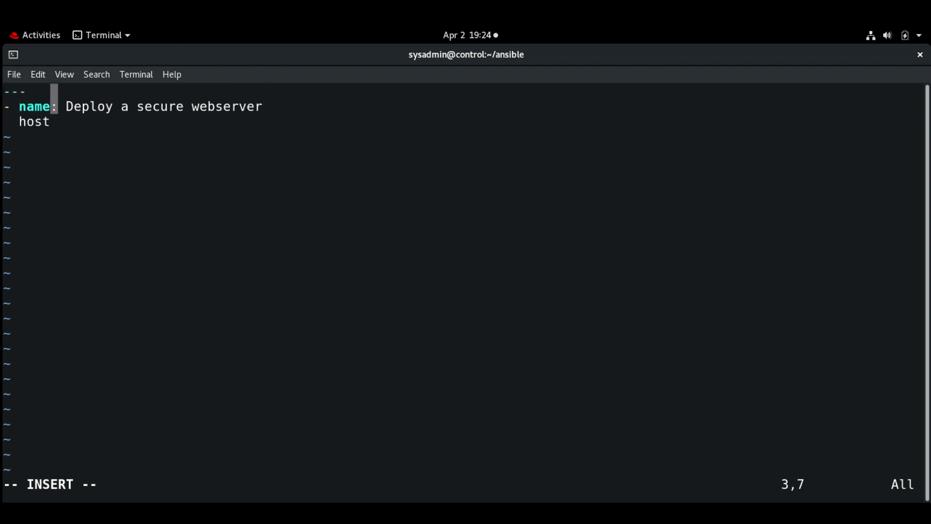
pyautogui.write('s: prod')
pyautogui.press('Return')
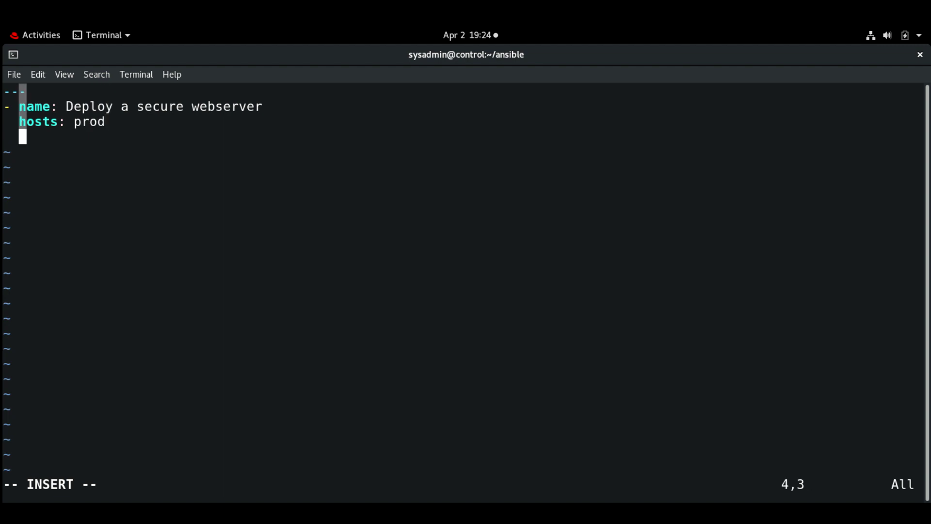
pyautogui.write('roles')
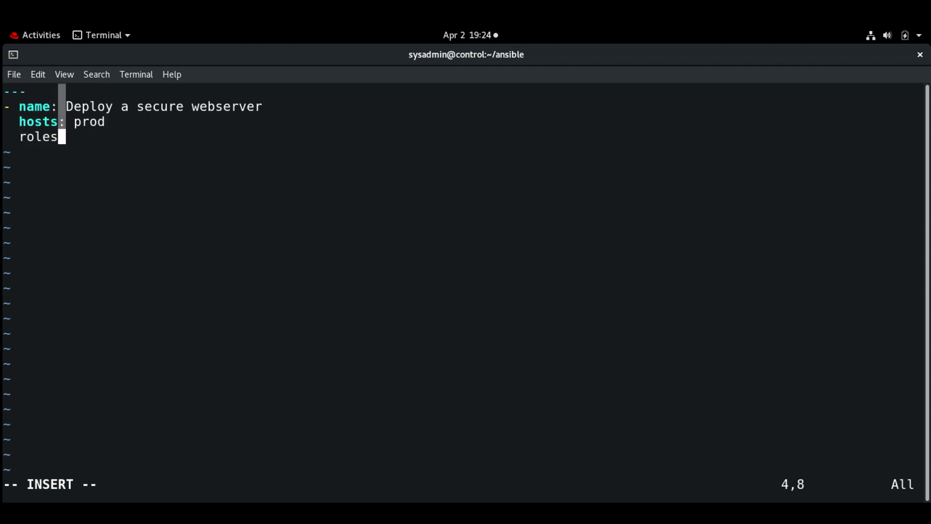
pyautogui.write(':')
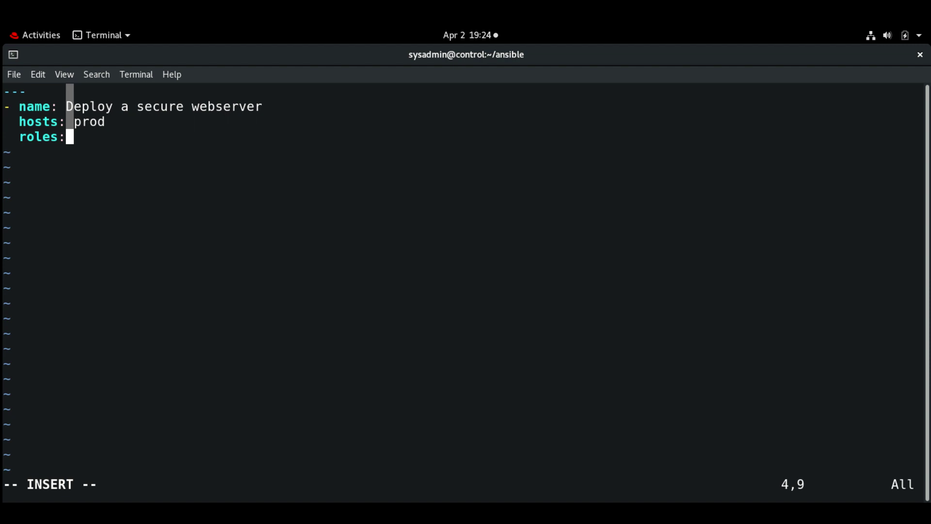
pyautogui.press('Return')
pyautogui.write('- ap')
pyautogui.write('ache')
pyautogui.press('Escape')
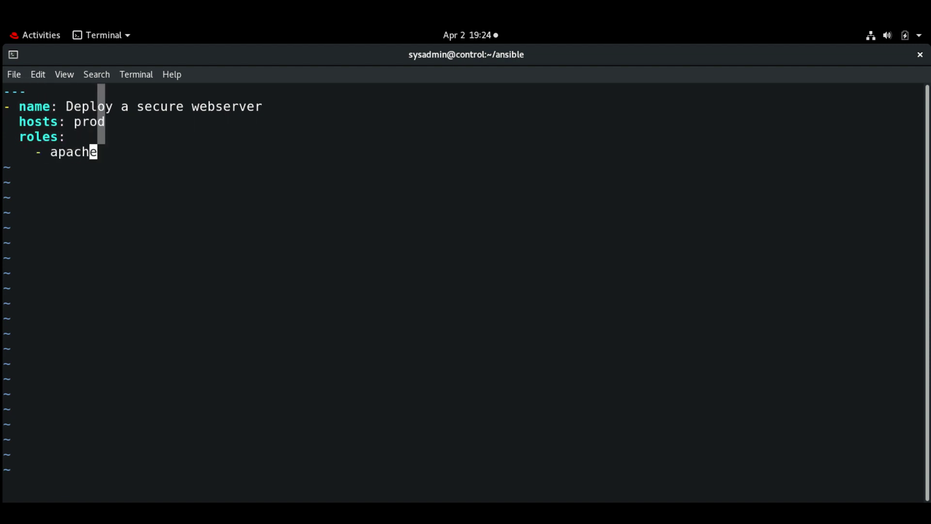
pyautogui.write(':wq')
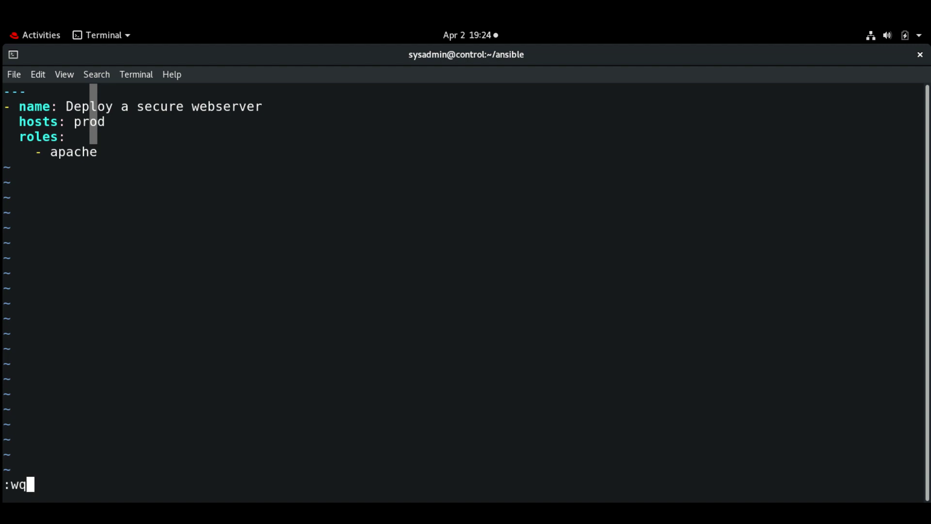
pyautogui.press('Return')
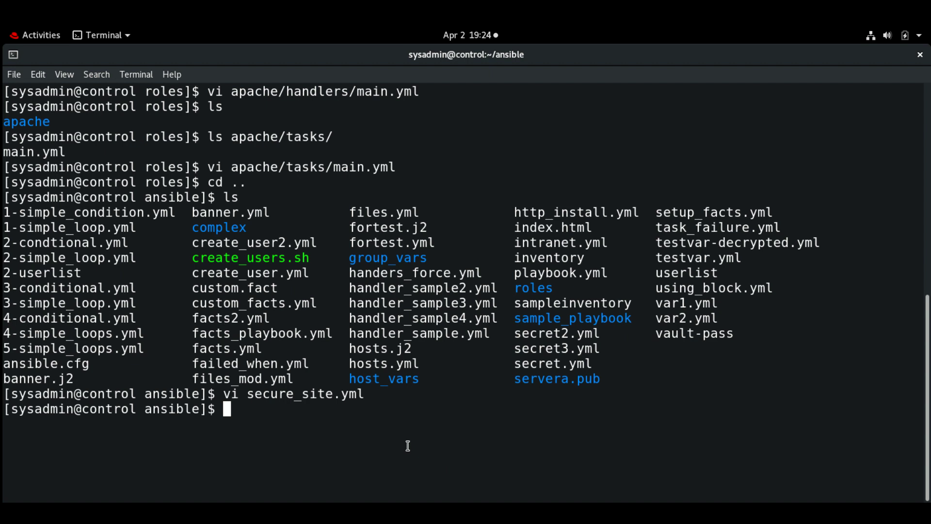
pyautogui.write('ansible-')
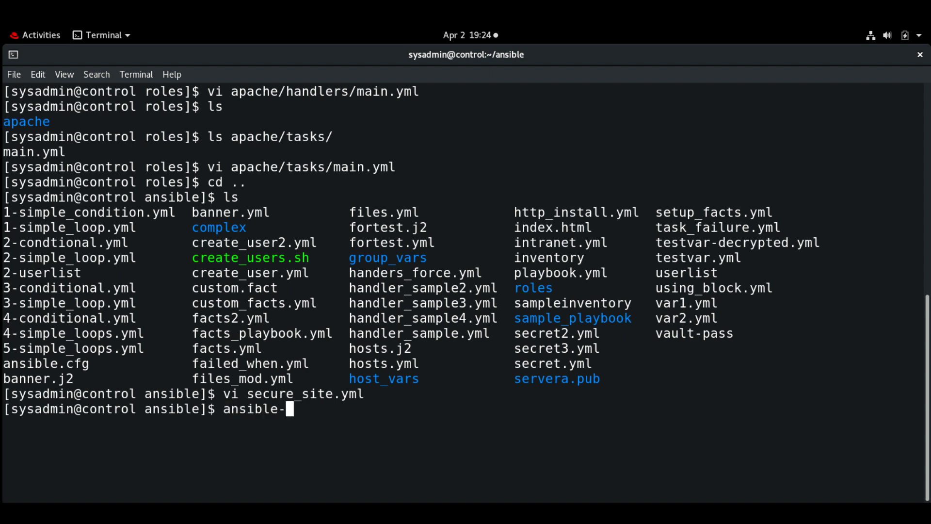
pyautogui.write('playbook sec')
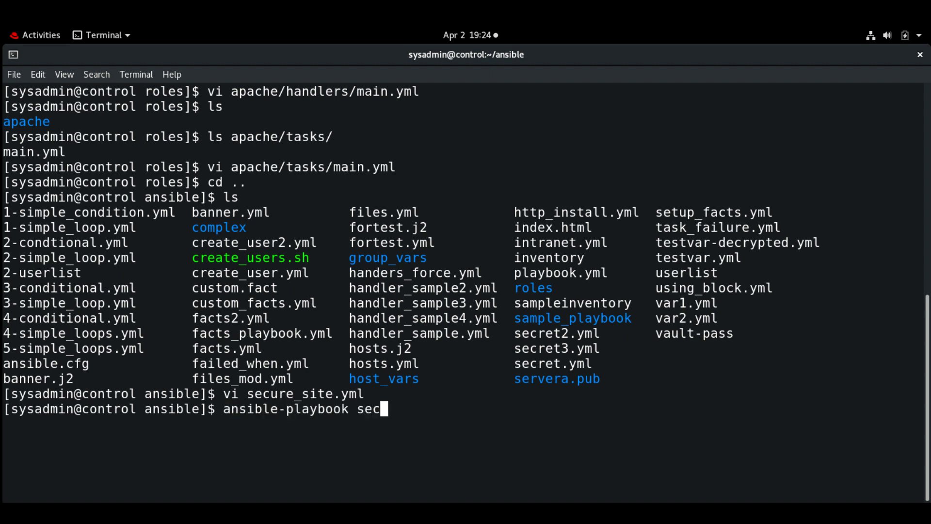
pyautogui.write('ure_site.yml')
# Step: Run ansible-playbook secure_site.yml and highlight the failing 'Allow firewall services' task name
pyautogui.press('Tab')
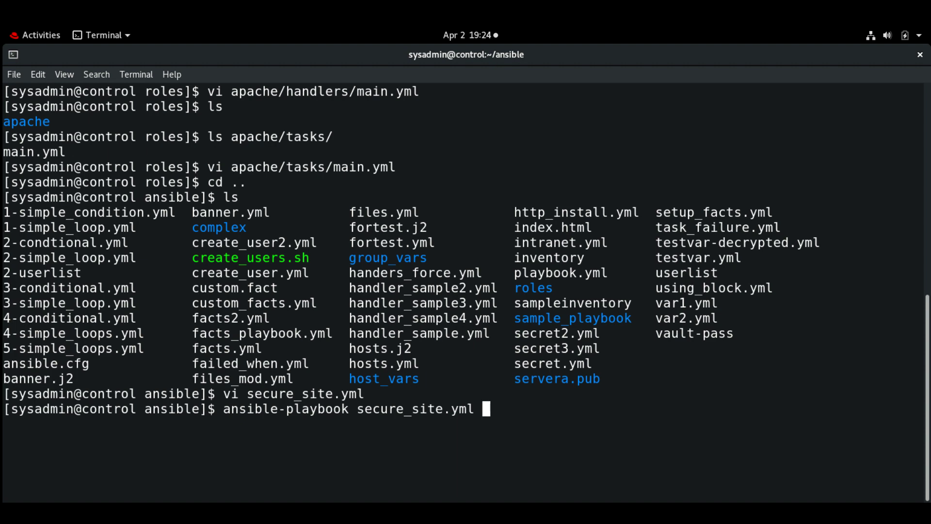
pyautogui.press('Return')
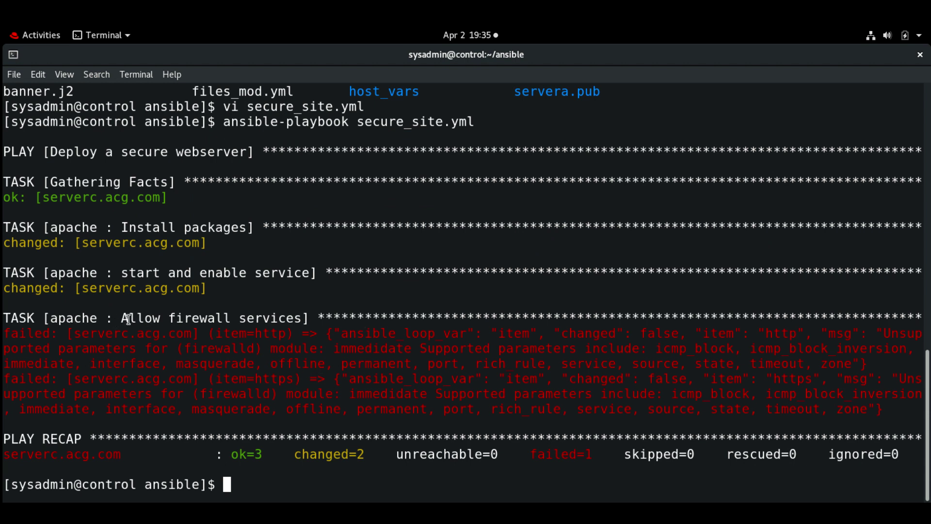
pyautogui.moveTo(128, 318); pyautogui.dragTo(283, 320)
pyautogui.click(334, 322)
pyautogui.write('vi roles/')
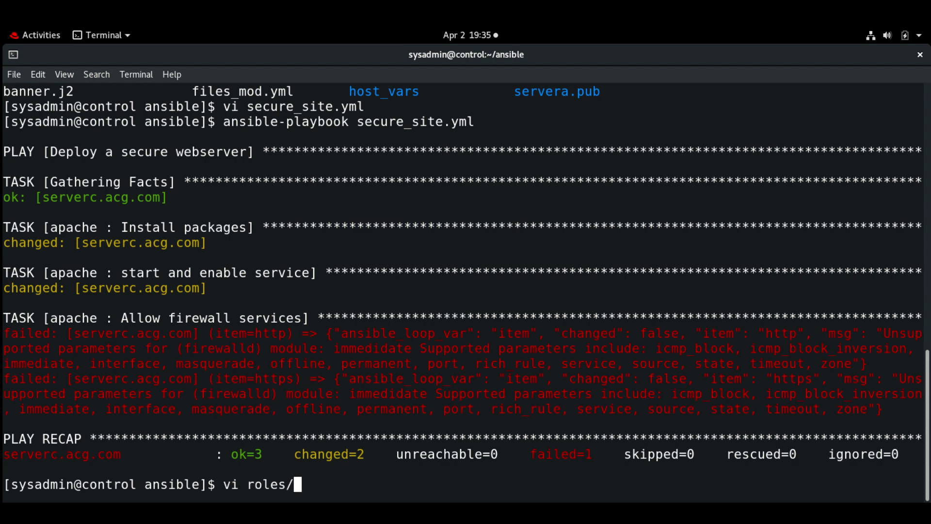
pyautogui.write('apache/')
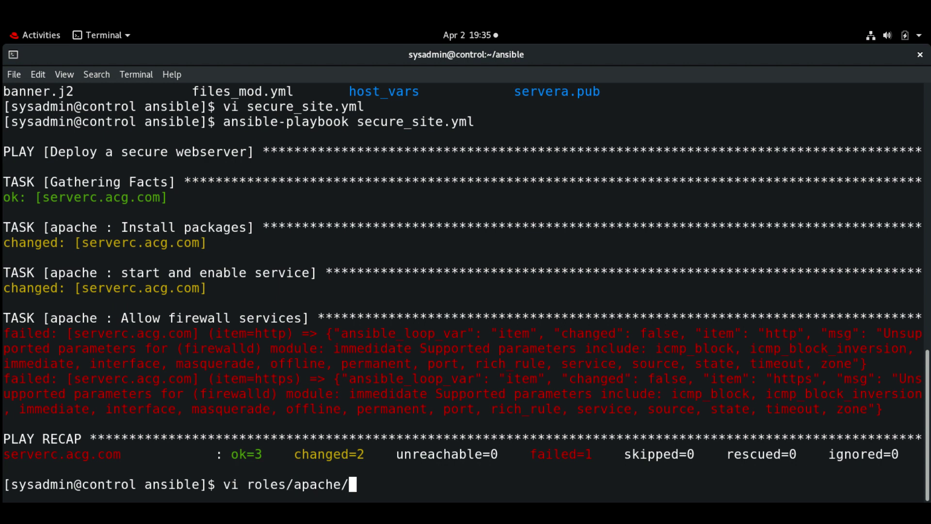
pyautogui.write('tasks/m')
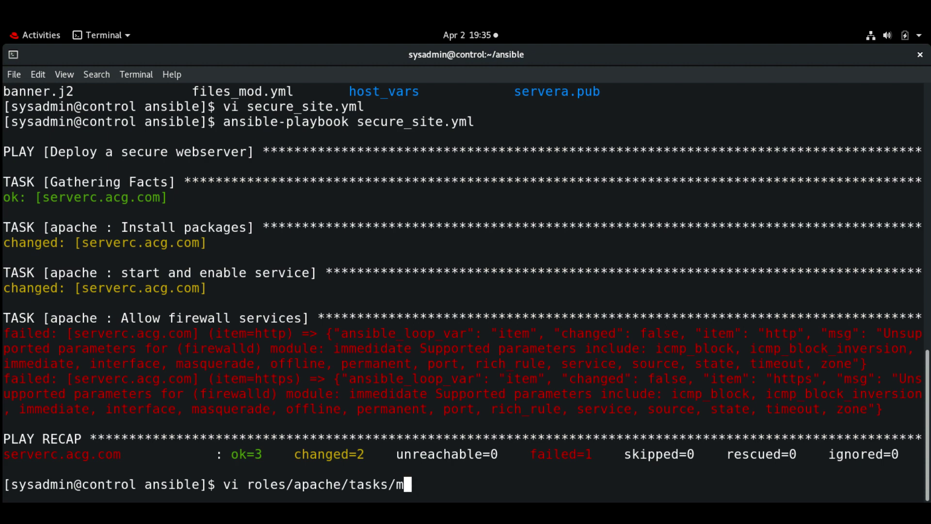
pyautogui.write('ain.yml')
# Step: Correct 'immedidate' to 'immediate' in roles/apache/tasks/main.yml and save the file
pyautogui.press('Return')
pyautogui.press('Down')
pyautogui.press('Down')
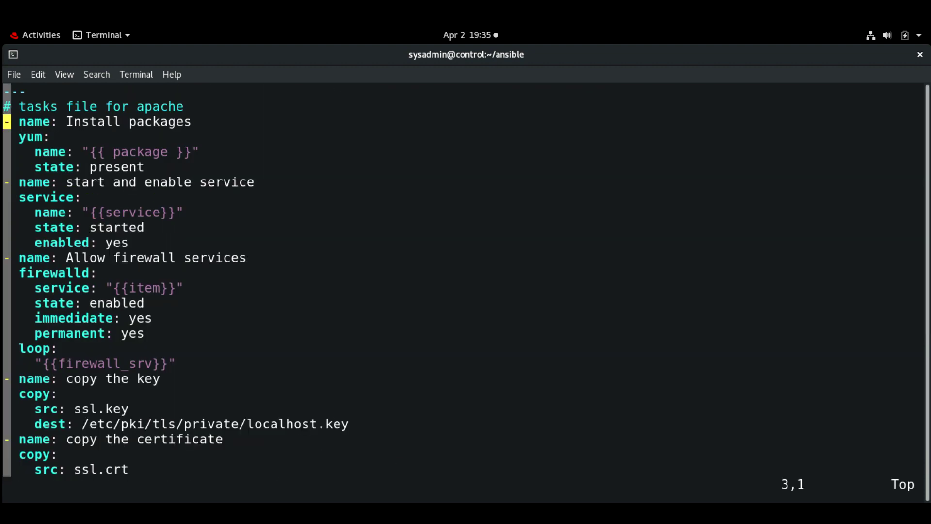
pyautogui.press('Down')
pyautogui.press('Down')
pyautogui.press('Down')
pyautogui.press('Down')
pyautogui.press('Down')
pyautogui.press('Down')
pyautogui.press('Right')
pyautogui.press('Down')
pyautogui.press('Down')
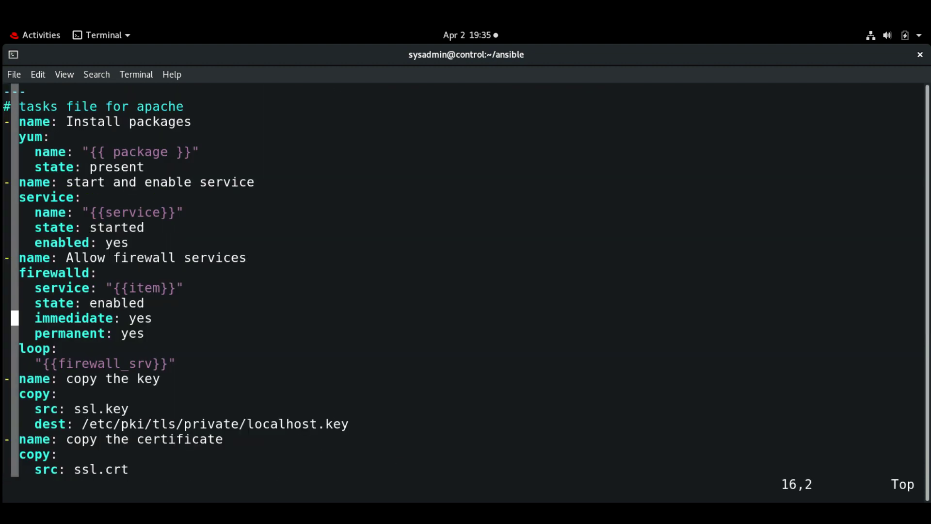
pyautogui.press('Right')
pyautogui.press('Right')
pyautogui.press('Right')
pyautogui.press('Right')
pyautogui.press('Right')
pyautogui.press('Right')
pyautogui.press('Right')
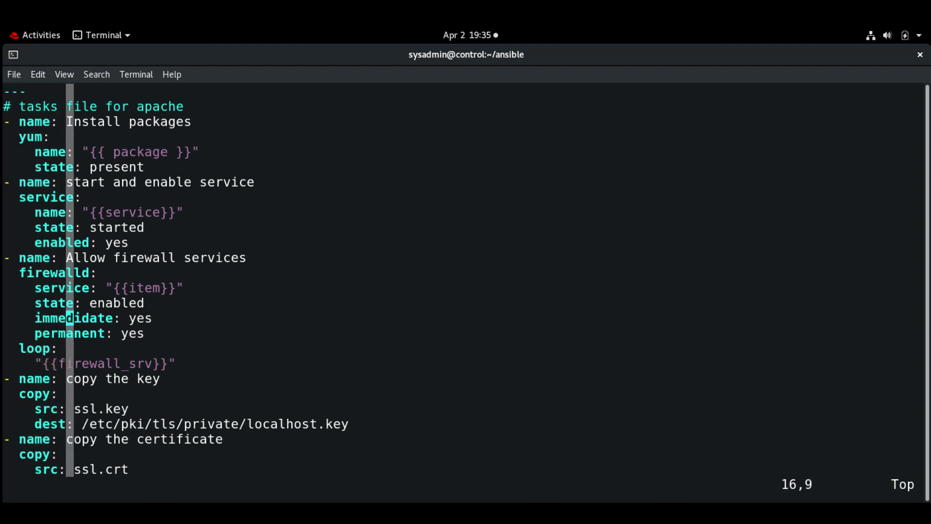
pyautogui.press('Right')
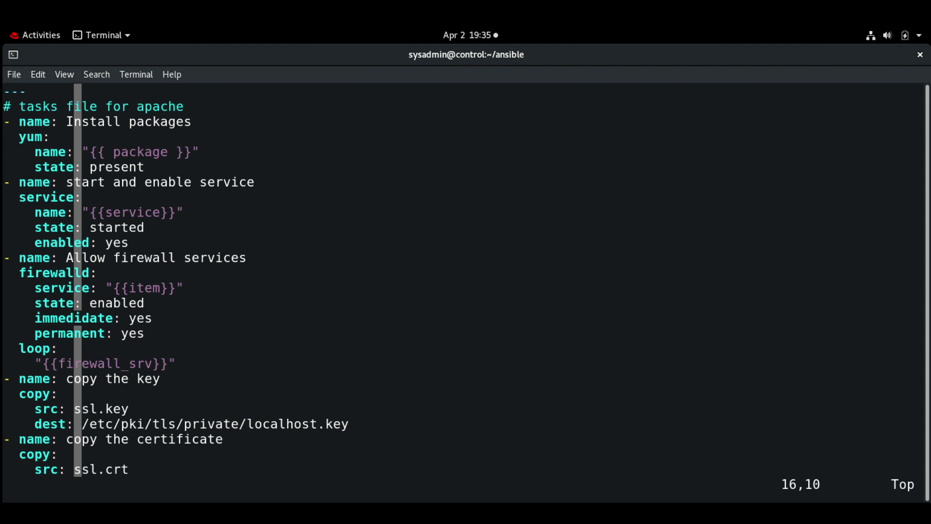
pyautogui.press('Right')
pyautogui.press('x')
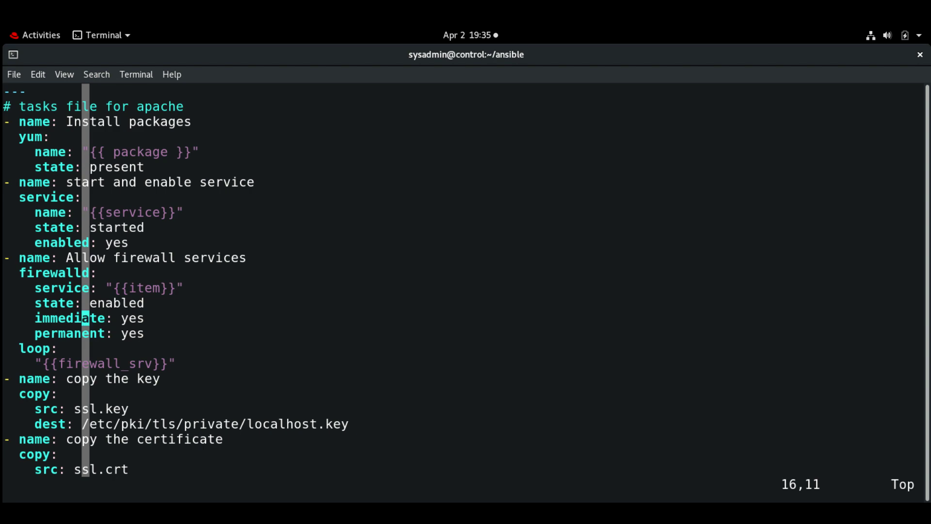
pyautogui.write(':wq')
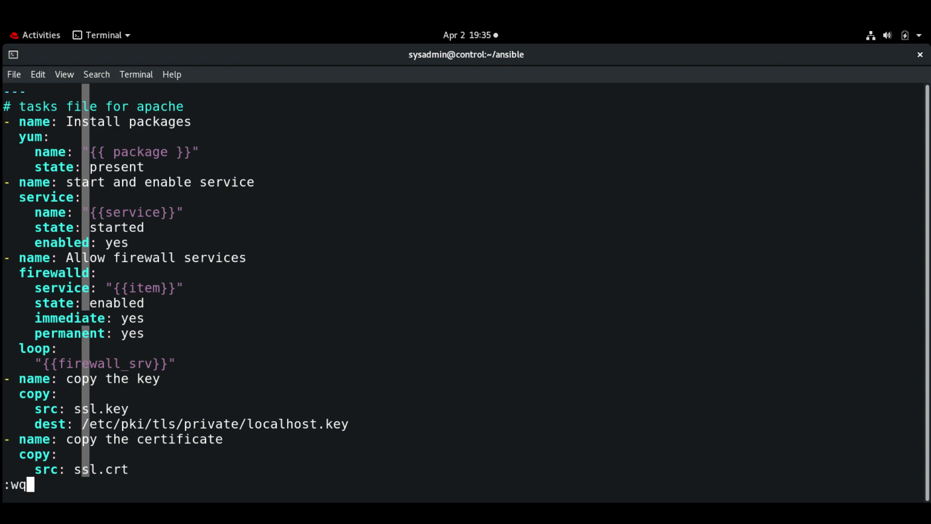
pyautogui.press('Return')
pyautogui.write('ansible-playbook secure_site.yml')
# Step: Rerun ansible-playbook secure_site.yml and confirm the PLAY RECAP shows failed=0
pyautogui.press('Return')
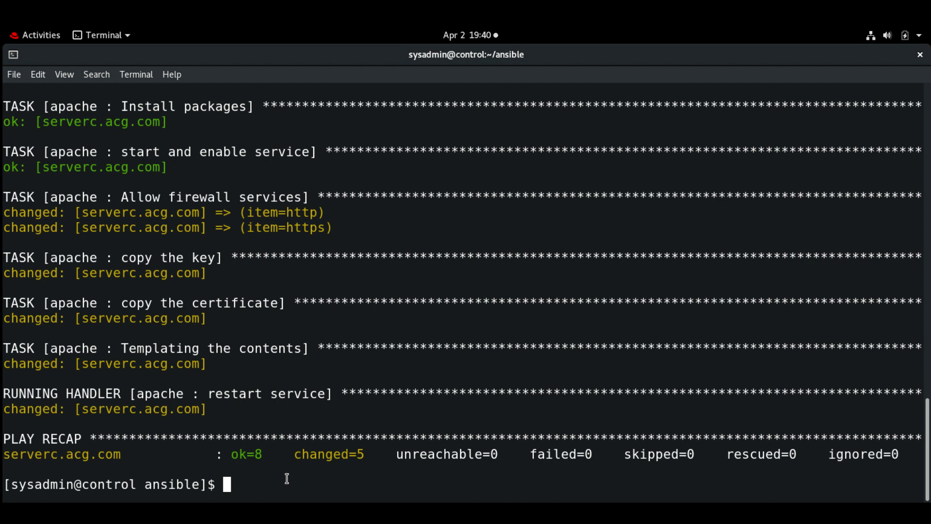
pyautogui.write('curl ')
pyautogui.write('h')
pyautogui.write('ttps:')
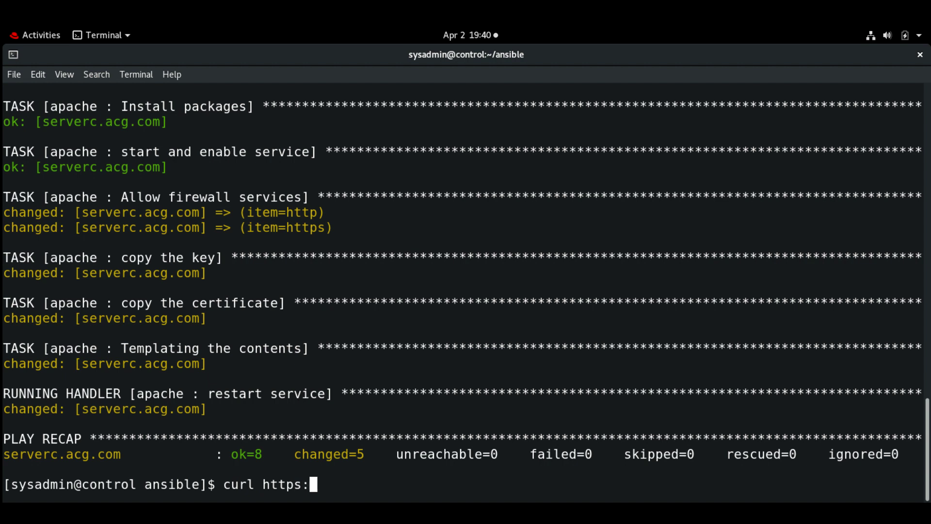
pyautogui.write('//serv')
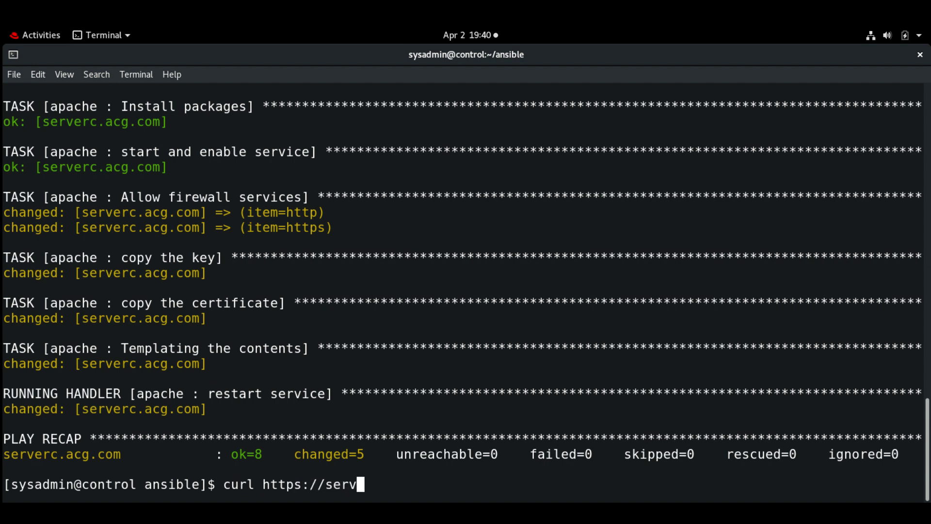
pyautogui.write('erc')
pyautogui.write('.acg.com')
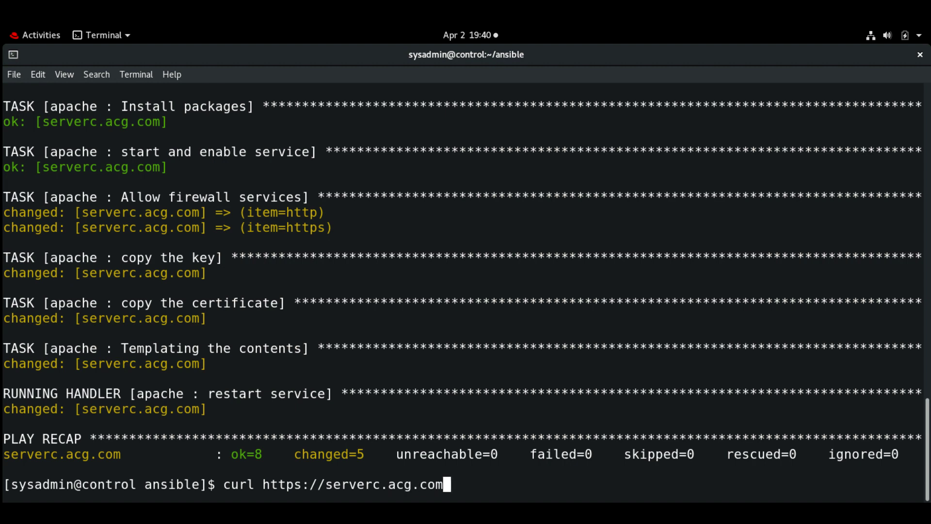
# Step: Curl serverc.acg.com over HTTPS, which fails on the self-signed certificate, then retry over plain HTTP
pyautogui.press('Return')
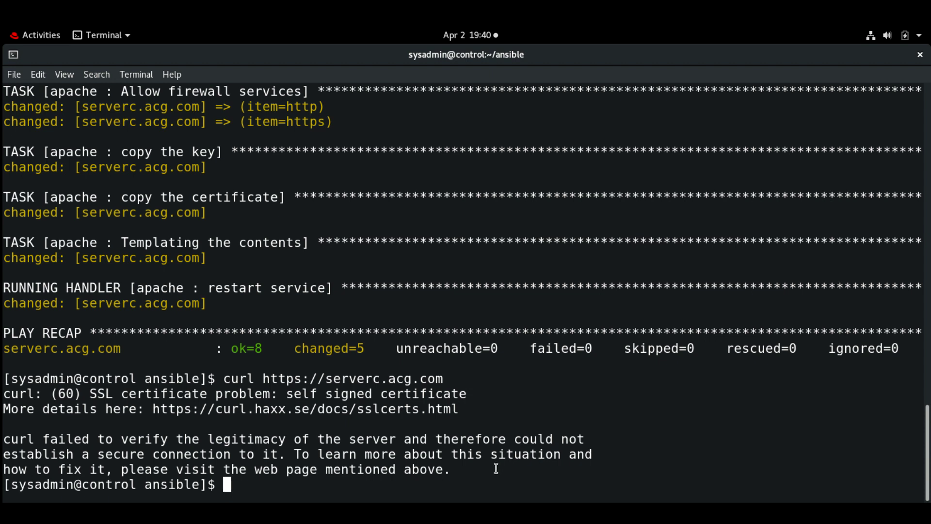
pyautogui.press('Up')
pyautogui.hotkey('alt', 'b')
pyautogui.hotkey('alt', 'b')
pyautogui.press('Left')
pyautogui.press('Left')
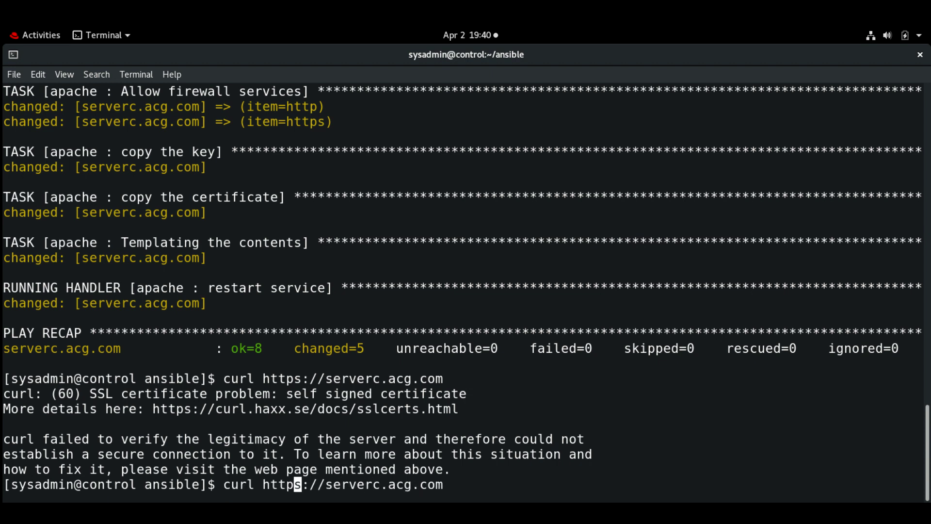
pyautogui.press('Delete')
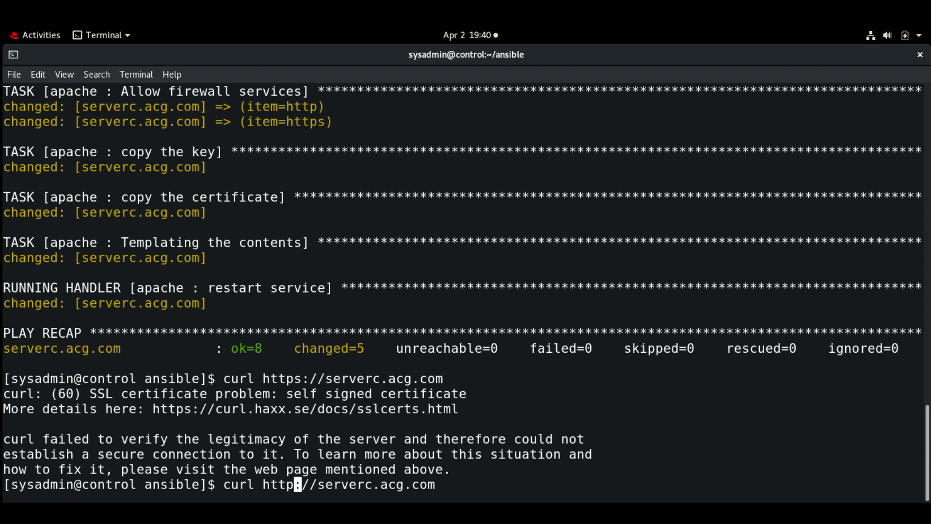
pyautogui.press('Return')
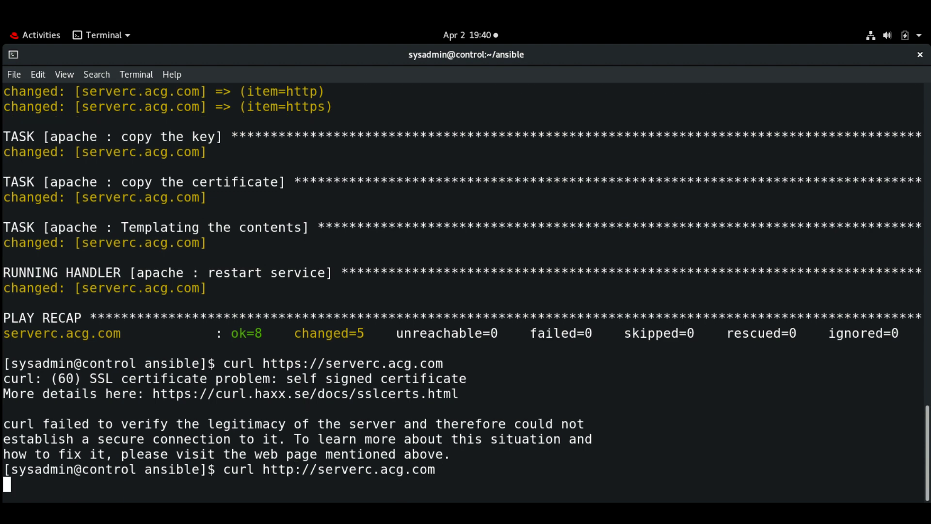